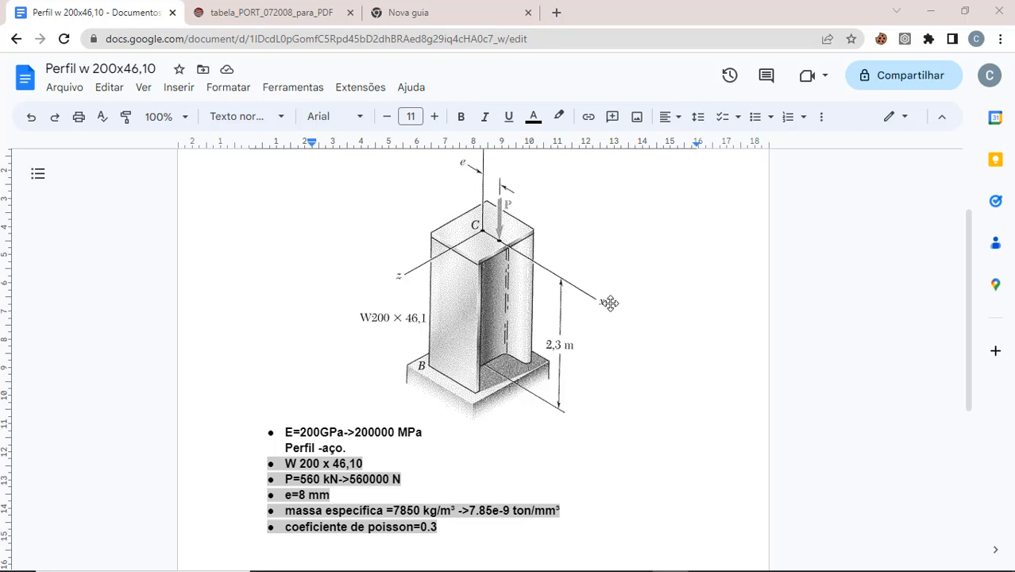
Step: Check the W 200 x 46,1 dimensions in the section table and the column's problem data, and switch to Abaqus/CAE
left_click(273, 9)
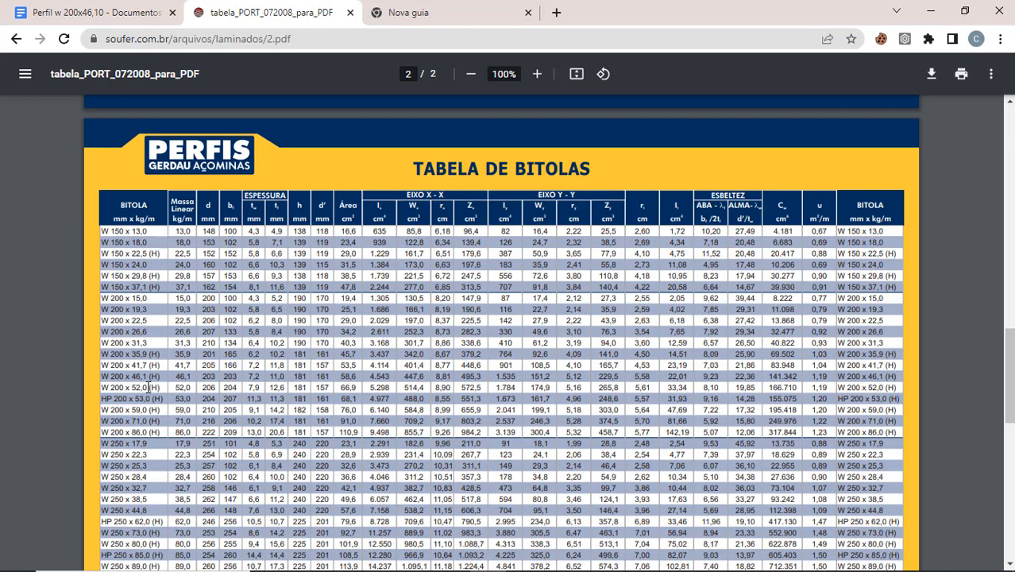
left_click(144, 10)
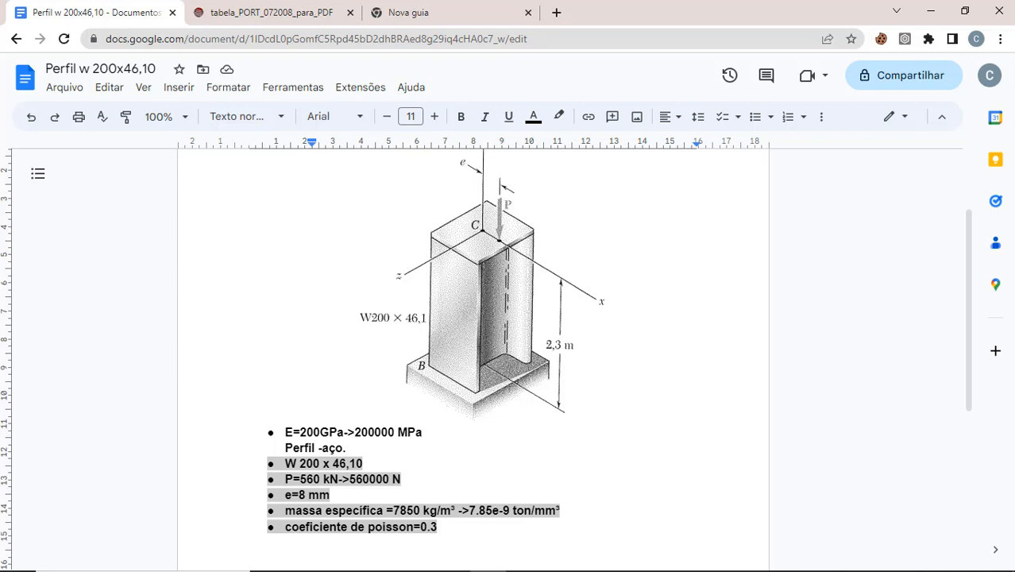
mouse_move(713, 570)
left_click(632, 557)
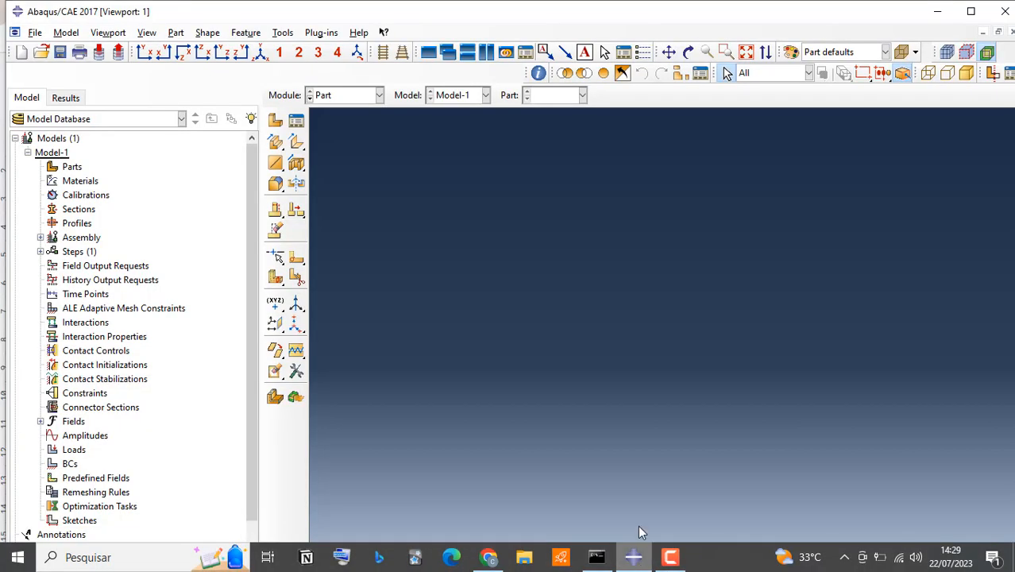
Step: Create a 3D deformable solid extrusion part named "perfil w200x46,10" with an approximate size of 200
left_click(275, 120)
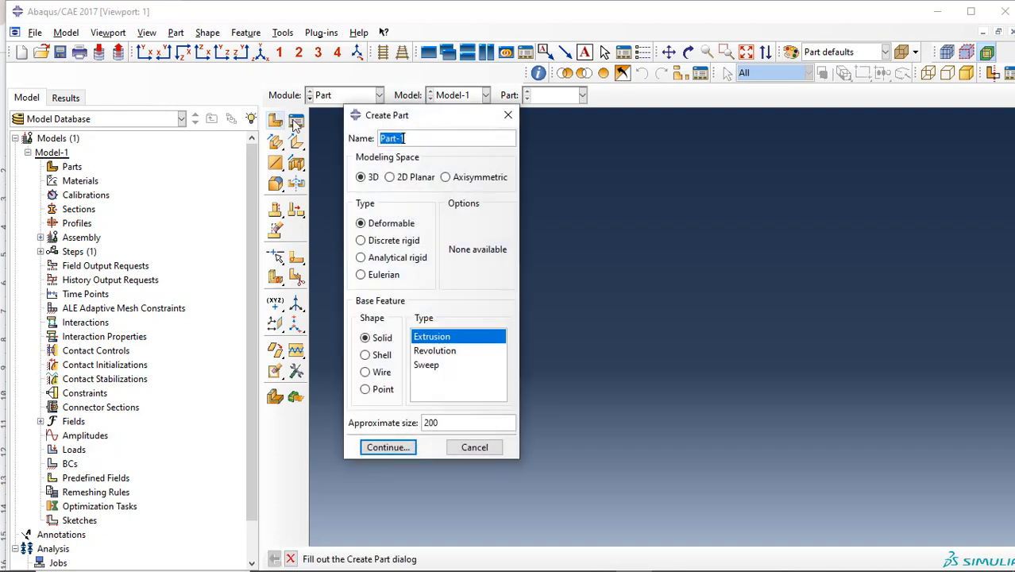
key("BackSpace")
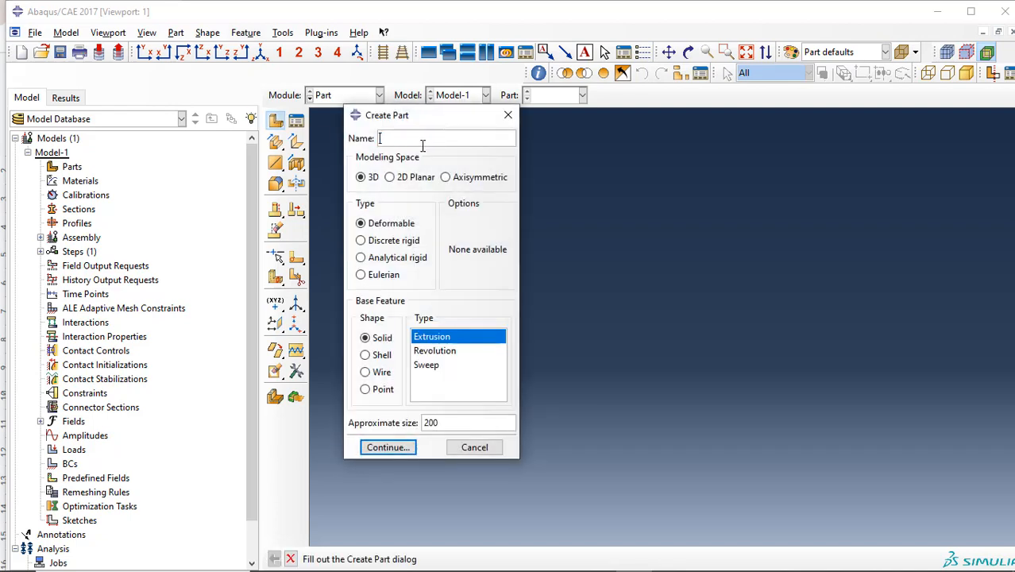
type("perg")
type("rf")
type("il w200")
type("x")
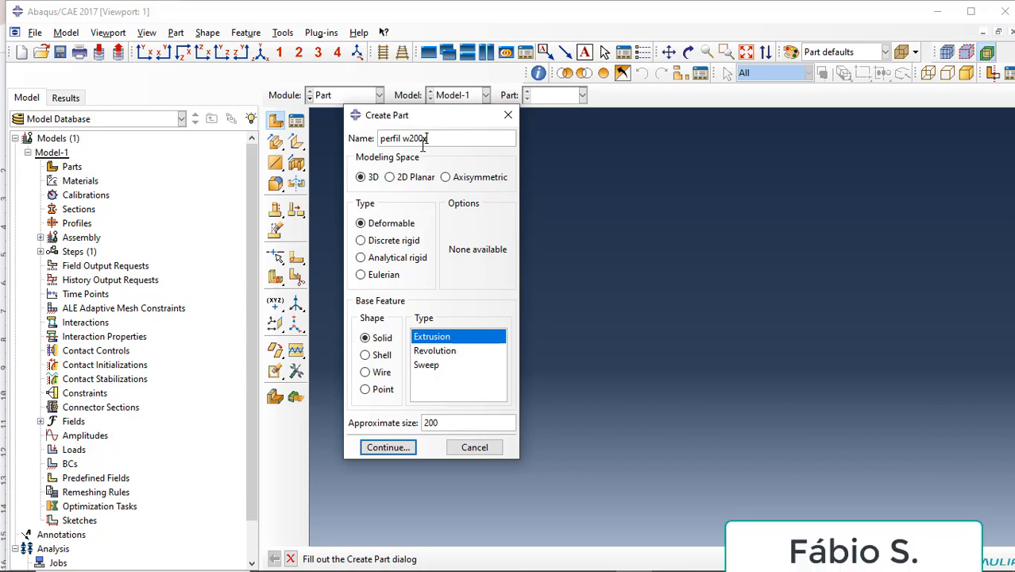
type("46,10")
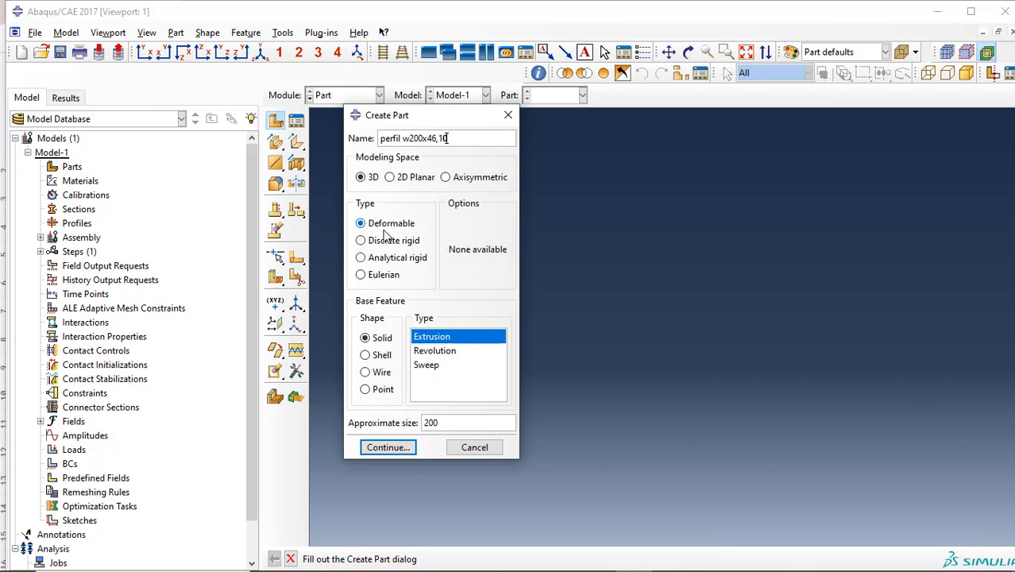
left_click(407, 445)
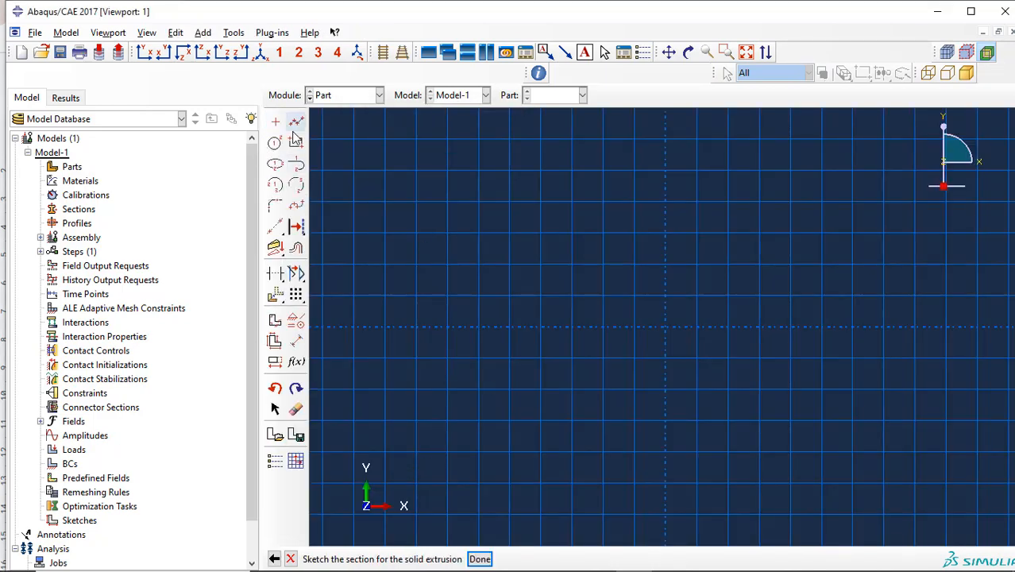
Step: Sketch a vertical line about 30 long, centred on the horizontal axis on the negative X side of the origin
left_click(296, 121)
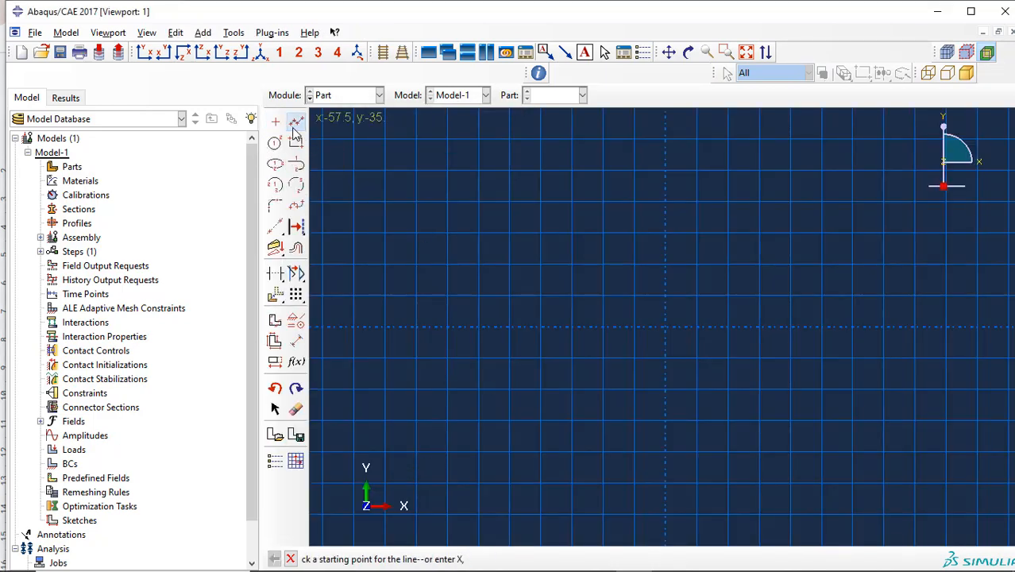
left_click(572, 234)
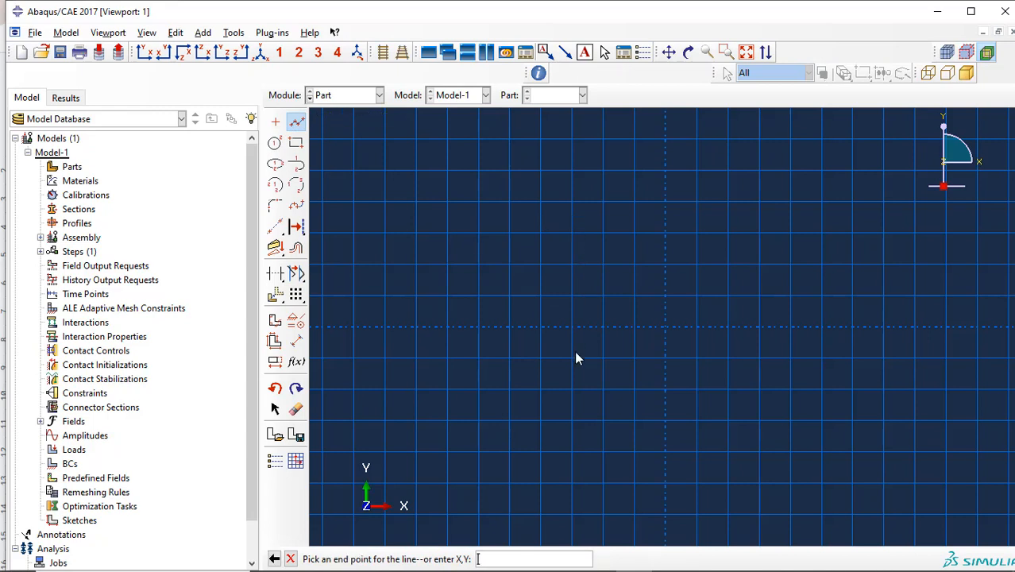
left_click(581, 419)
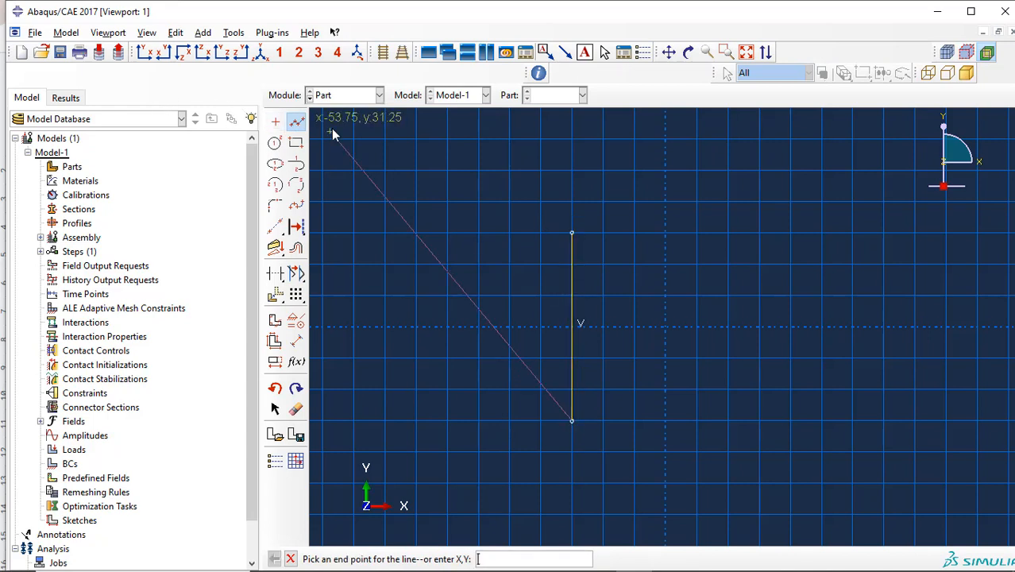
key("Escape")
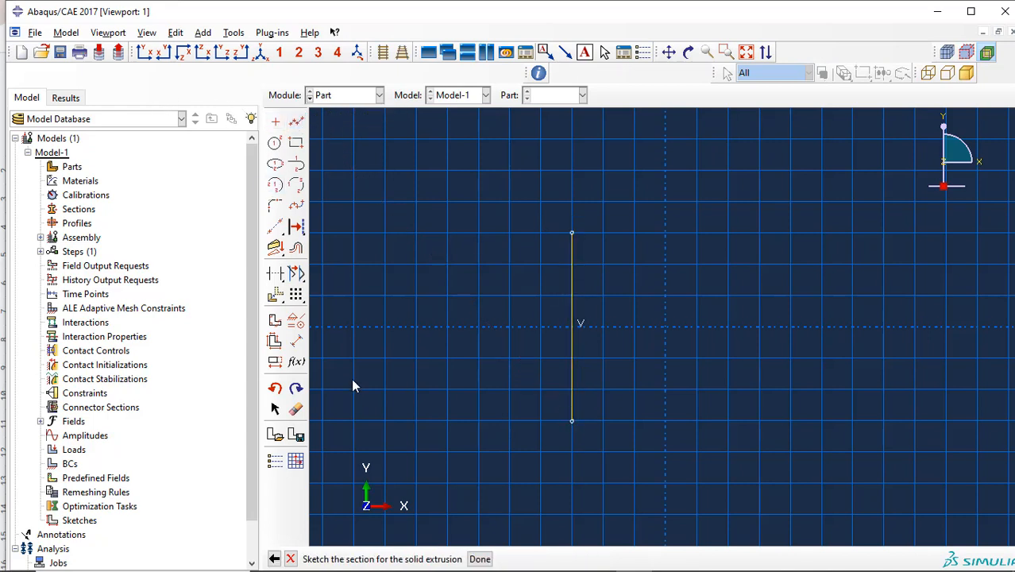
Step: Dimension the vertical line's length as 203 and fit the sketch in view
left_click(296, 340)
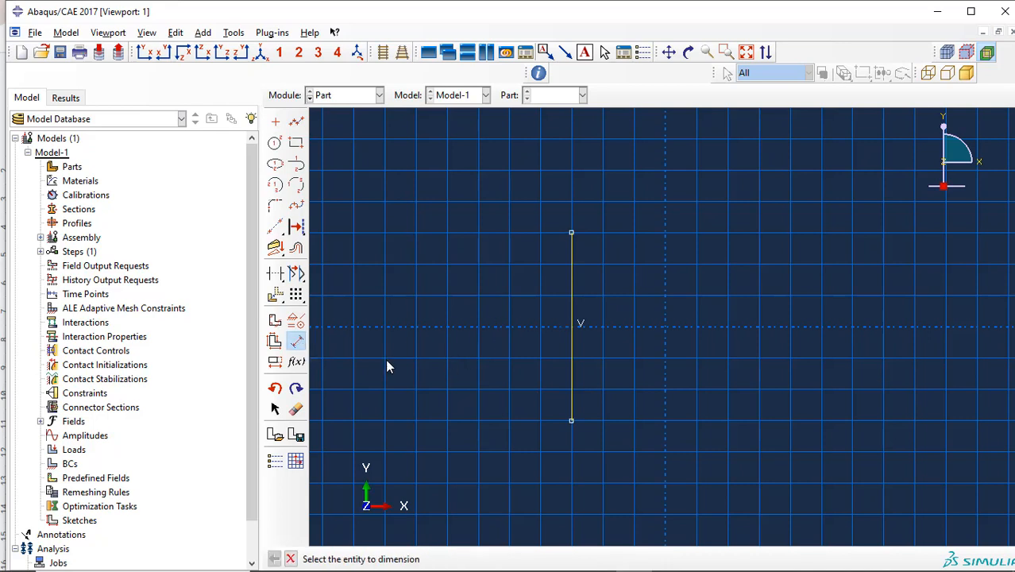
left_click(572, 313)
left_click(485, 330)
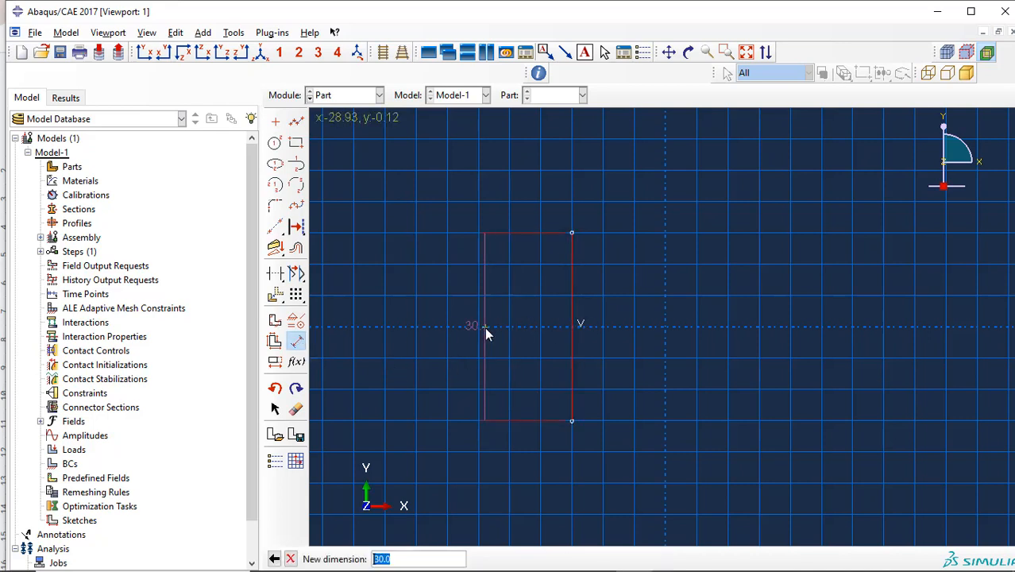
type("20")
key("Return")
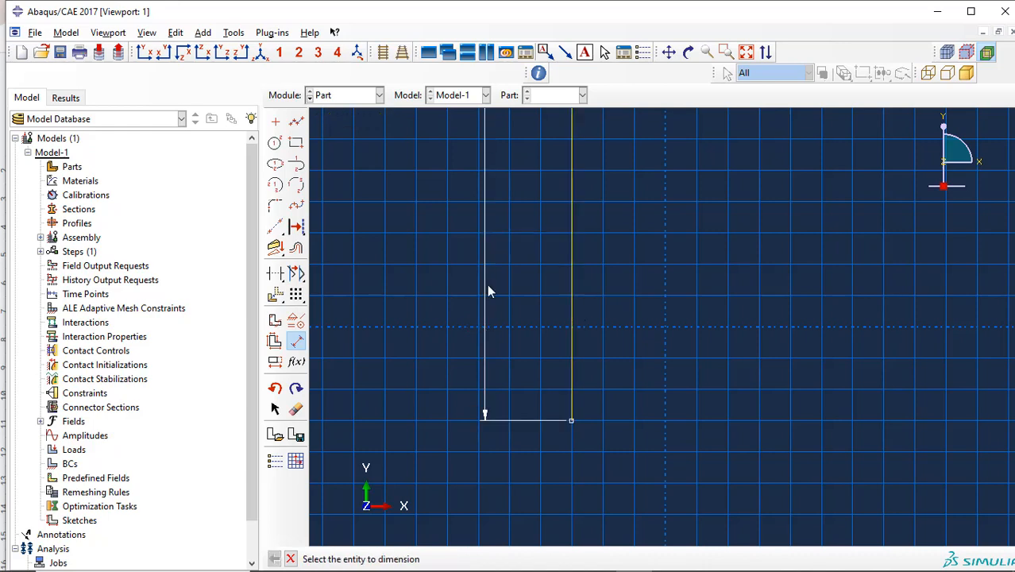
left_click(746, 53)
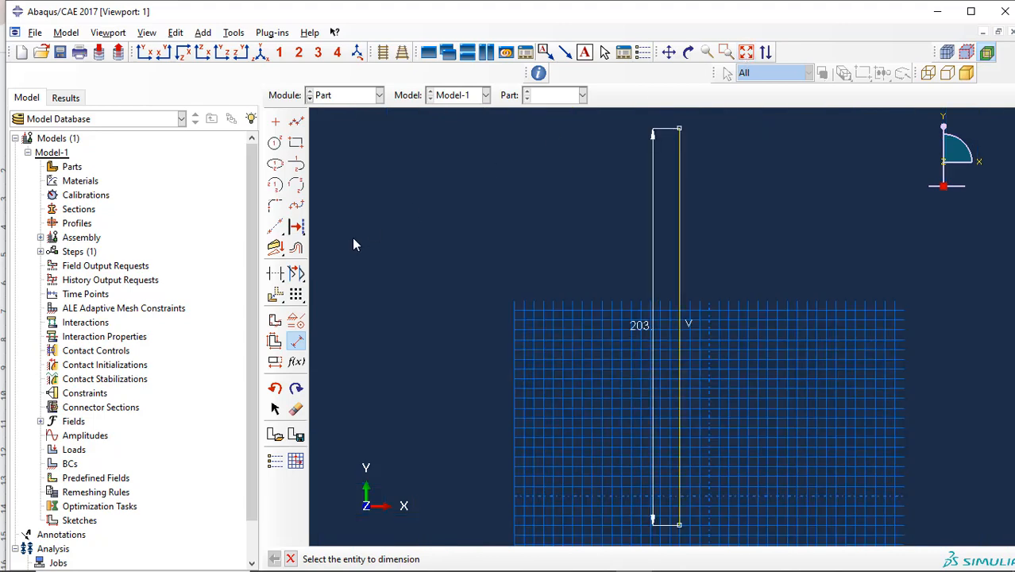
Step: Offset the vertical line by 11 toward positive X to form the flange thickness
left_click(297, 247)
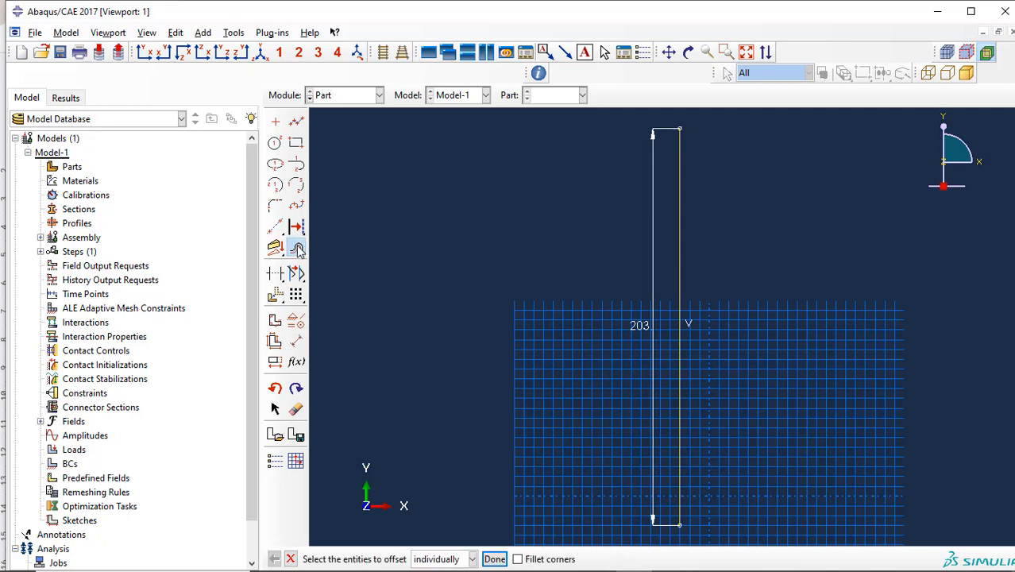
left_click(677, 297)
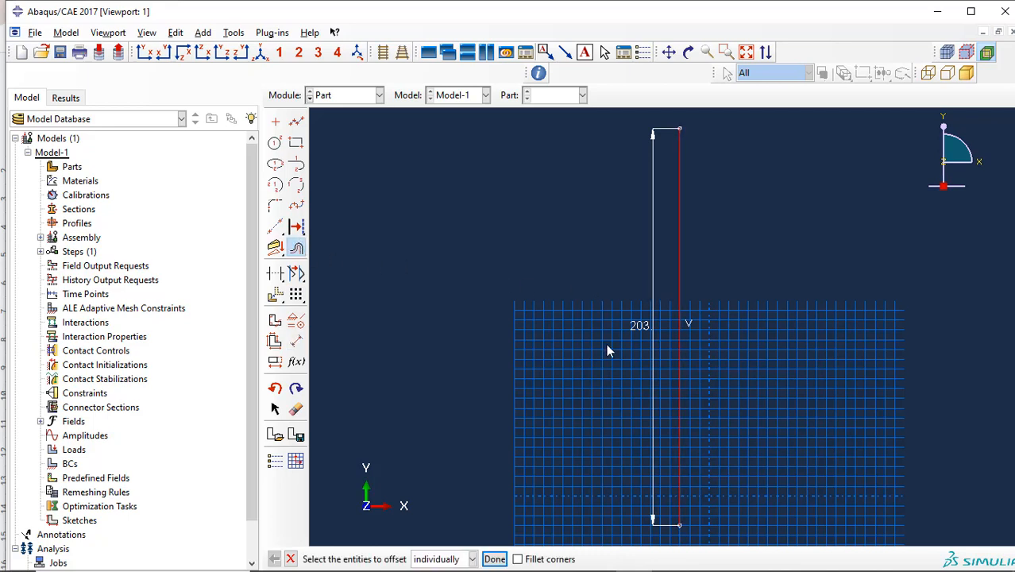
left_click(495, 558)
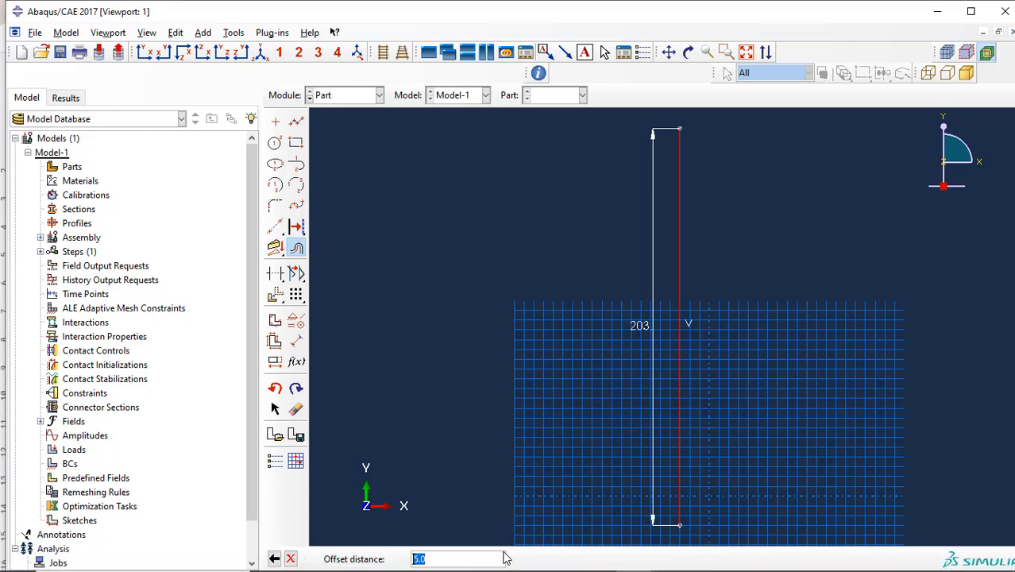
left_click(447, 556)
key("Return")
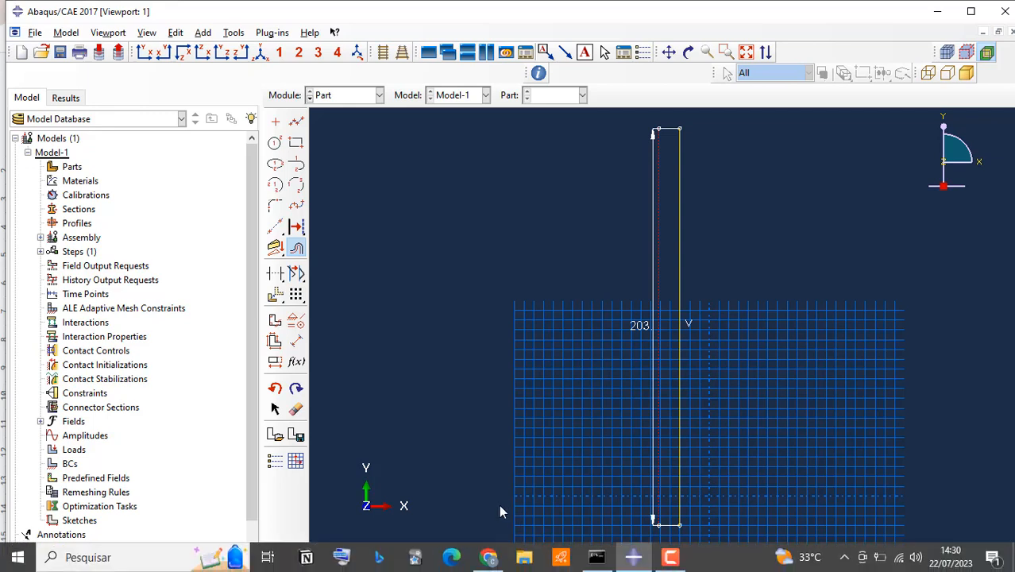
left_click(493, 558)
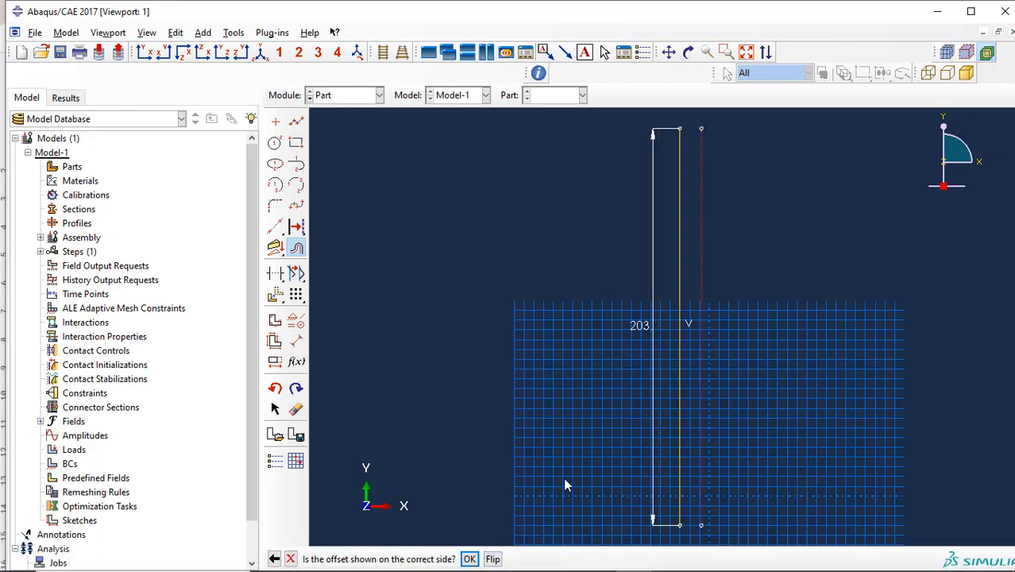
left_click(469, 559)
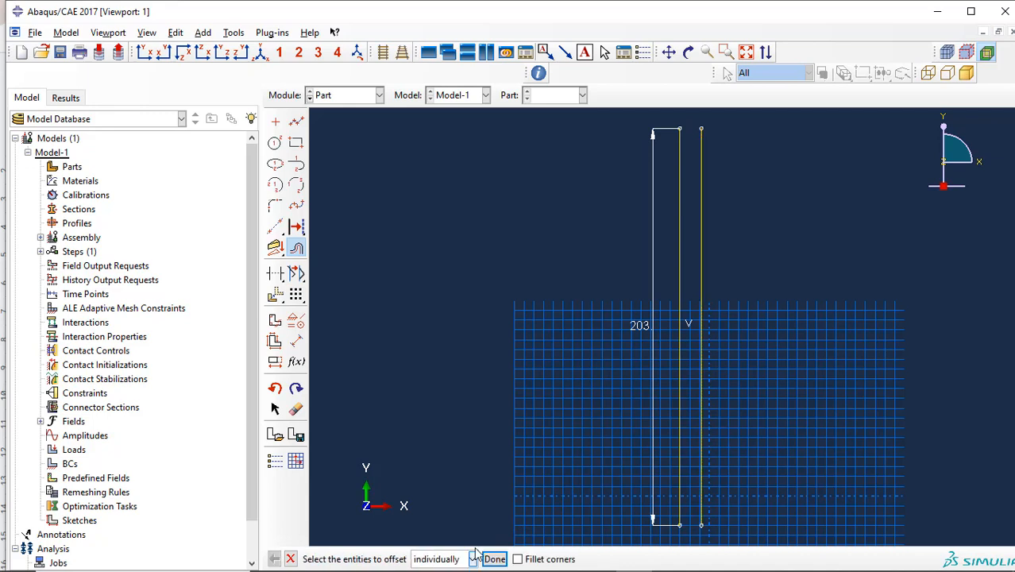
Step: Sketch a horizontal line about 96.5 long from the midpoint of the inner flange line toward positive X
left_click(297, 121)
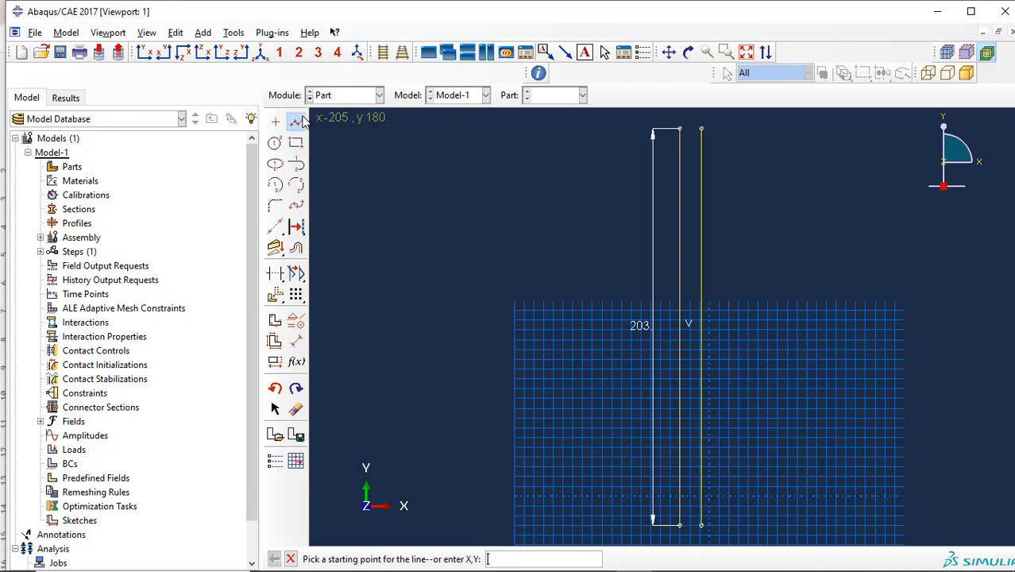
left_click(701, 330)
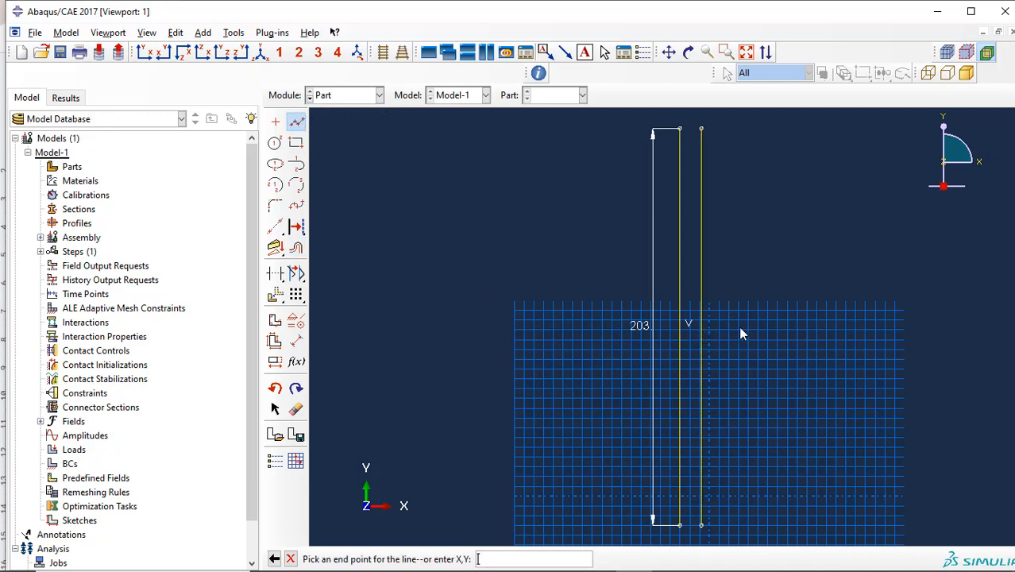
left_click(889, 328)
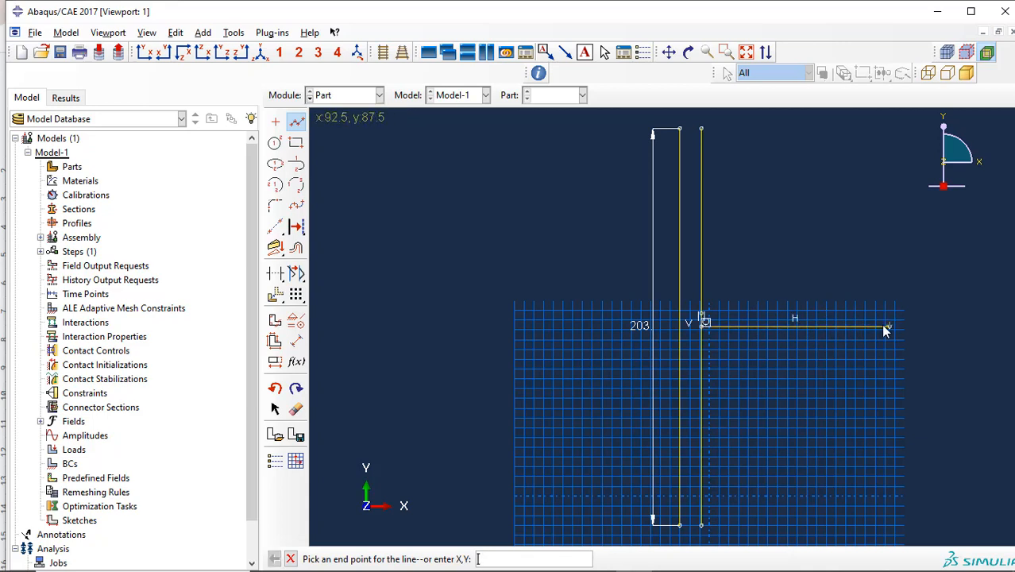
left_click(298, 123)
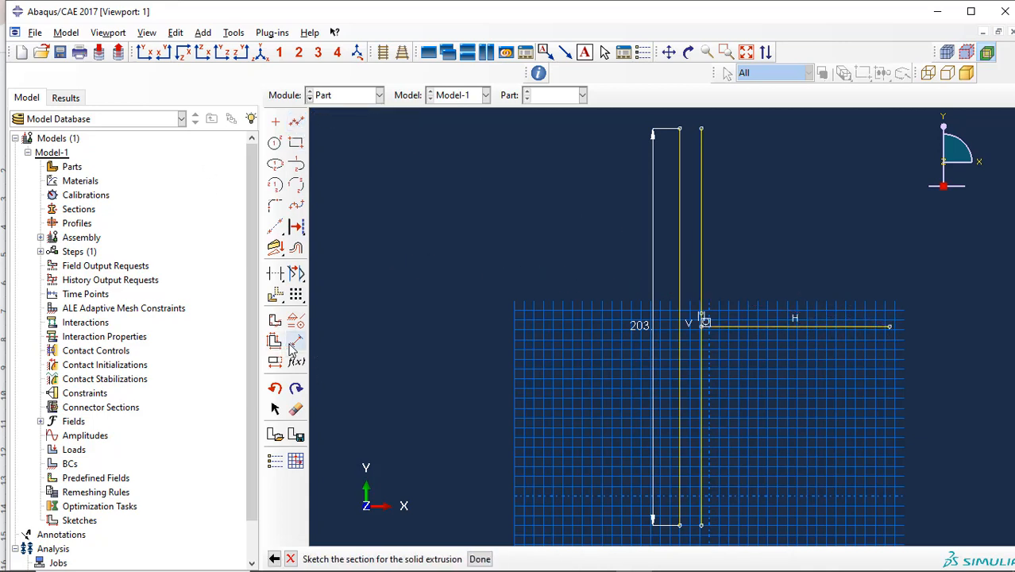
Step: Dimension the horizontal line's length as 90.5
left_click(295, 341)
left_click(735, 324)
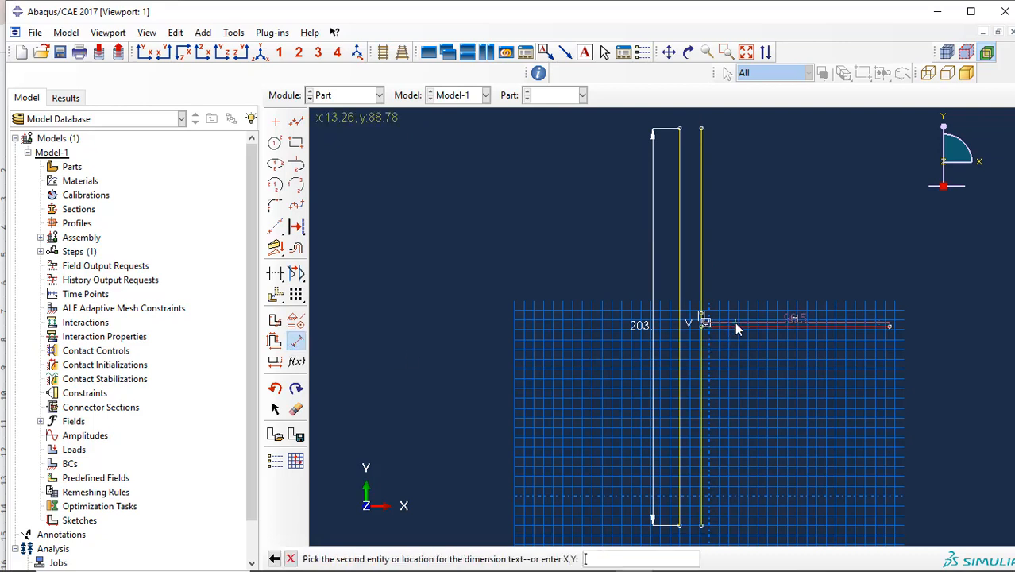
left_click(743, 407)
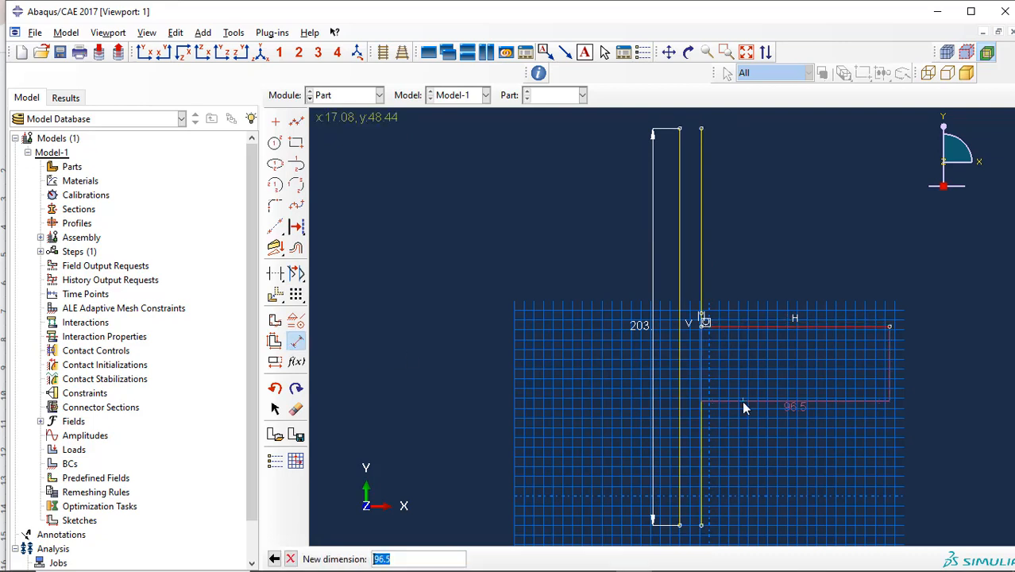
type("90.5")
key("Return")
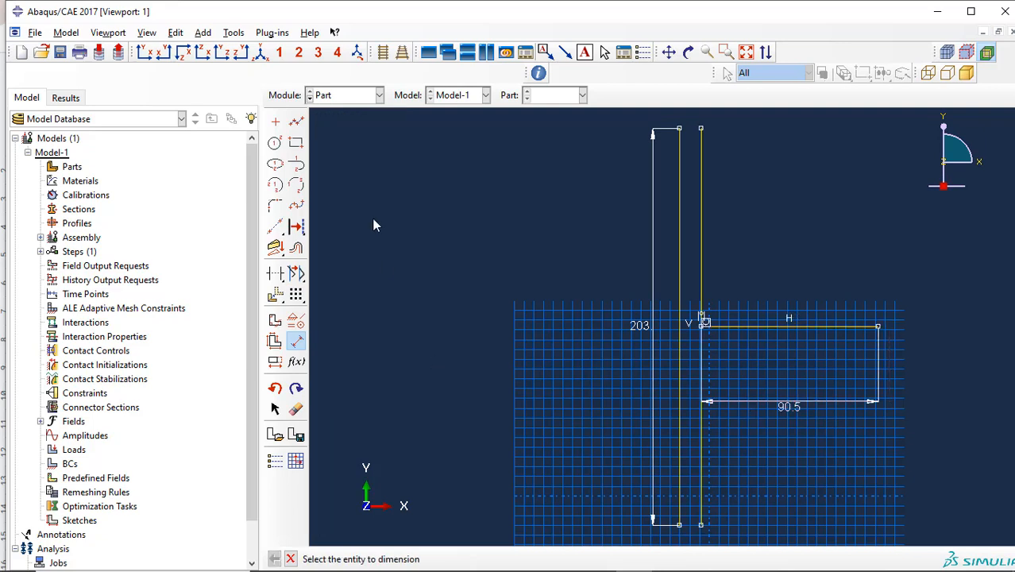
Step: Offset the horizontal web centreline upward by 3.6
left_click(296, 248)
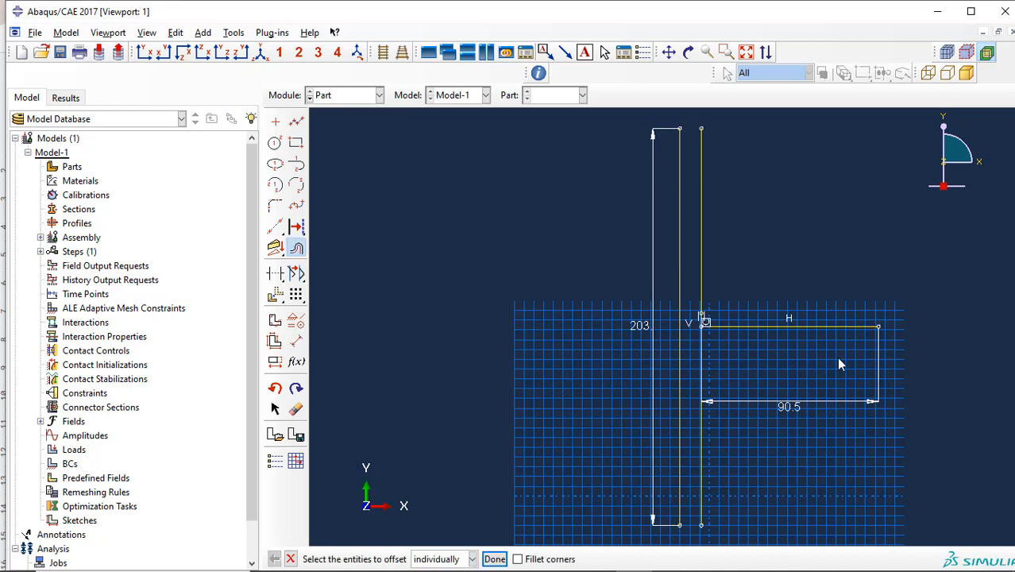
left_click(798, 327)
left_click(503, 561)
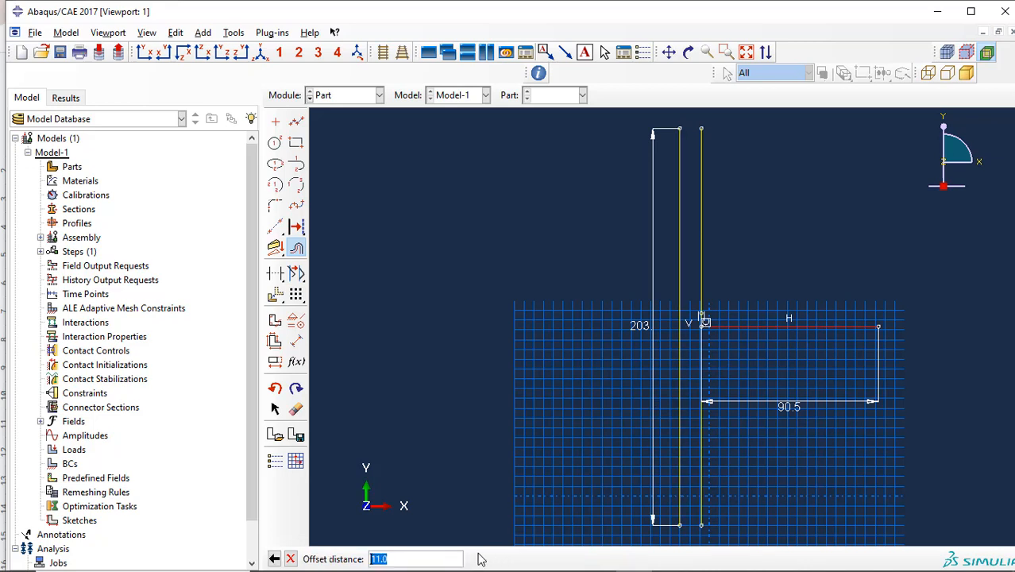
type("3.5")
key("Return")
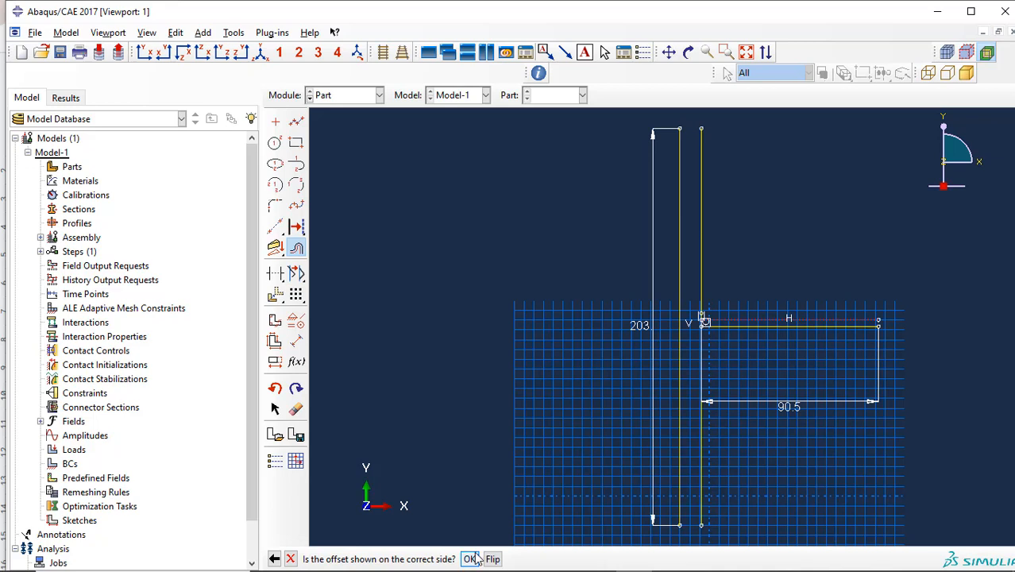
left_click(470, 560)
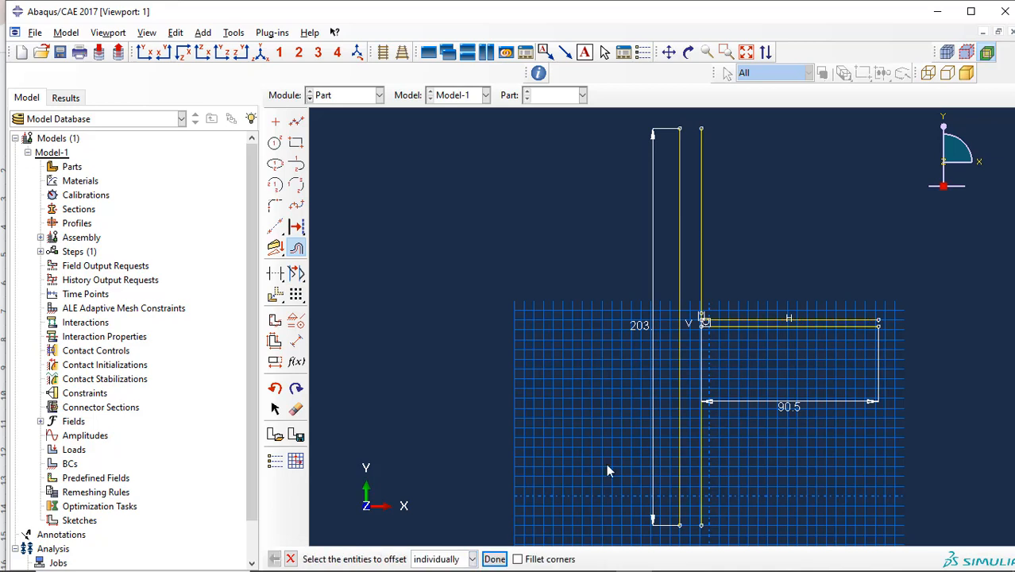
Step: Offset the horizontal web centreline downward by 3.6
left_click(776, 331)
middle_click(776, 331)
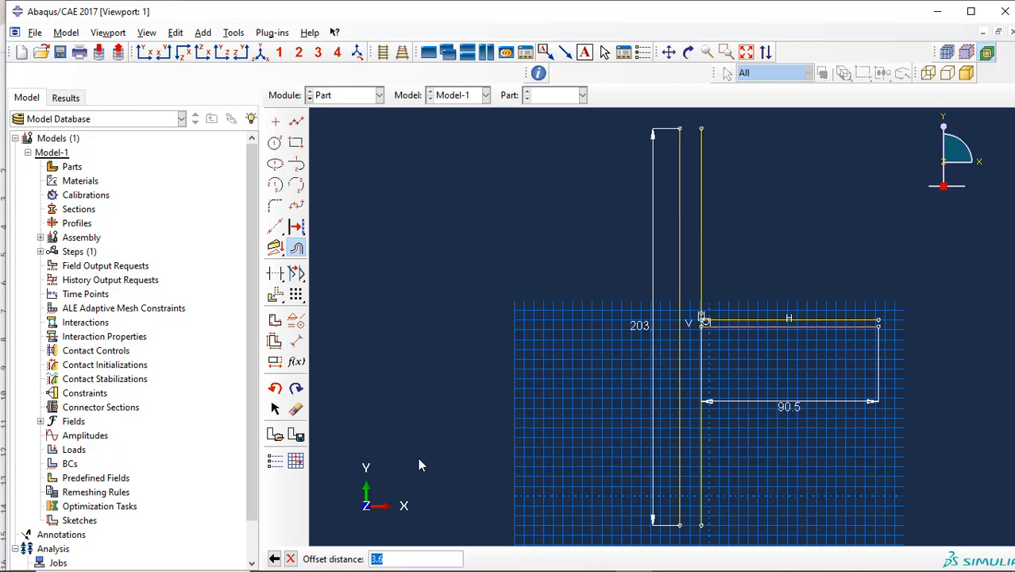
key("Return")
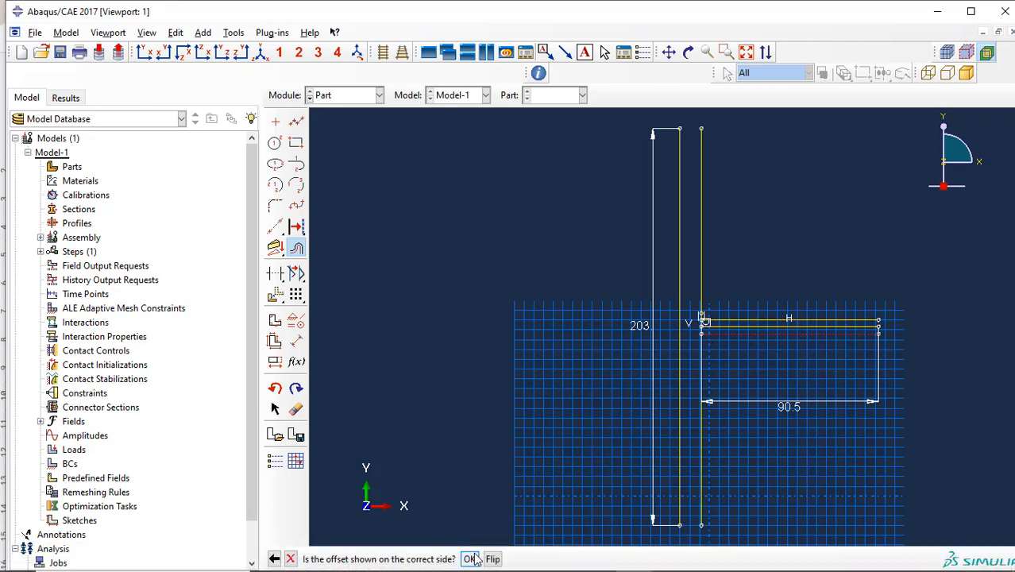
left_click(473, 559)
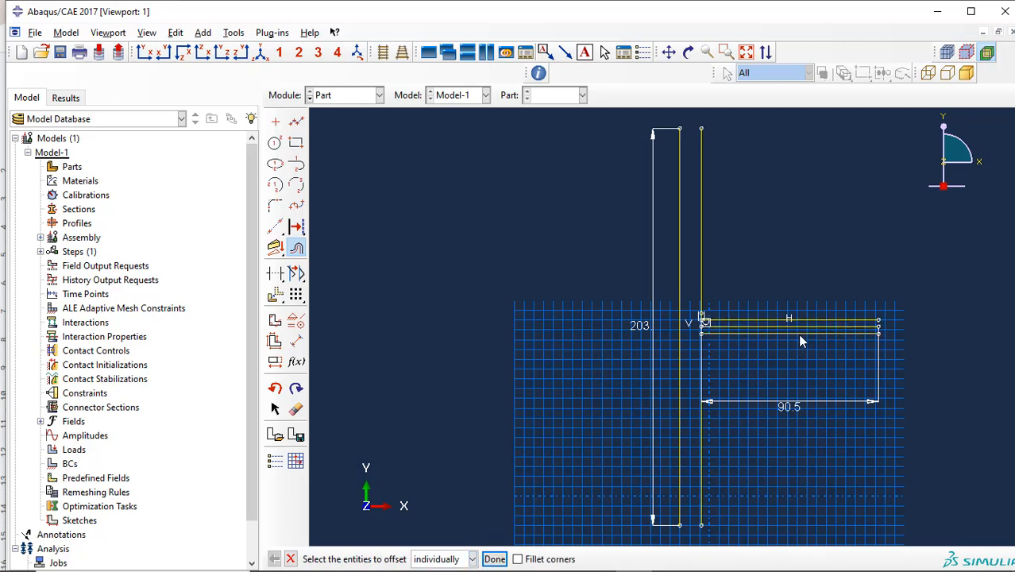
Step: Delete the original web centreline between the two offset web lines
left_click(296, 408)
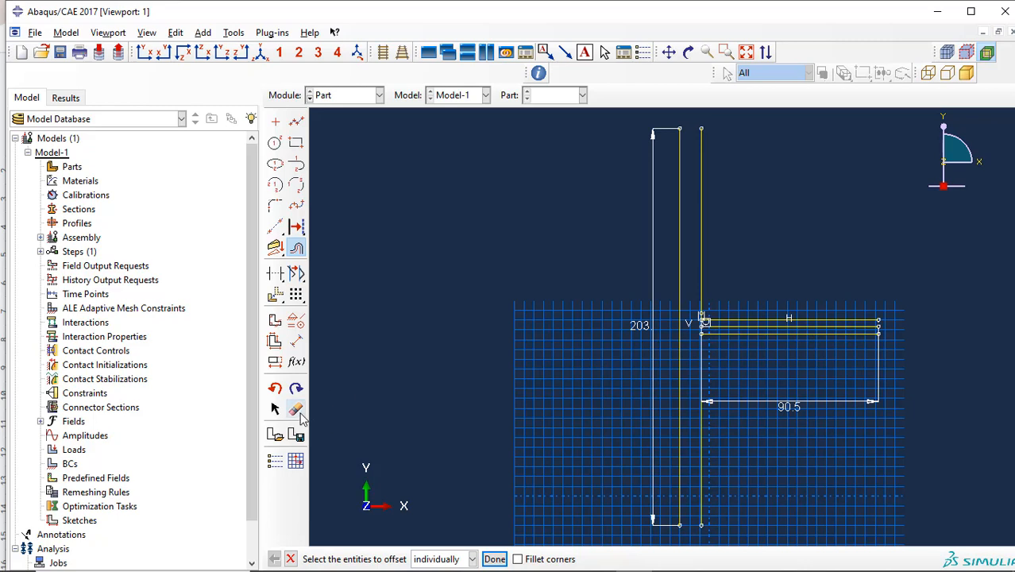
left_click(813, 327)
left_click(529, 559)
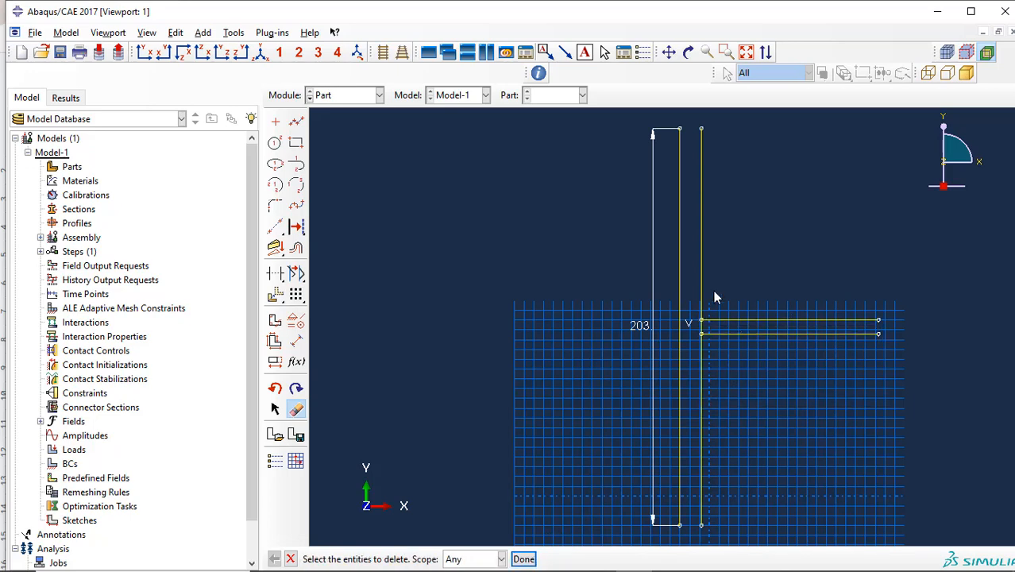
Step: Close the flange's upper and lower ends with short horizontal lines joining the two vertical lines
left_click(296, 121)
left_click(701, 129)
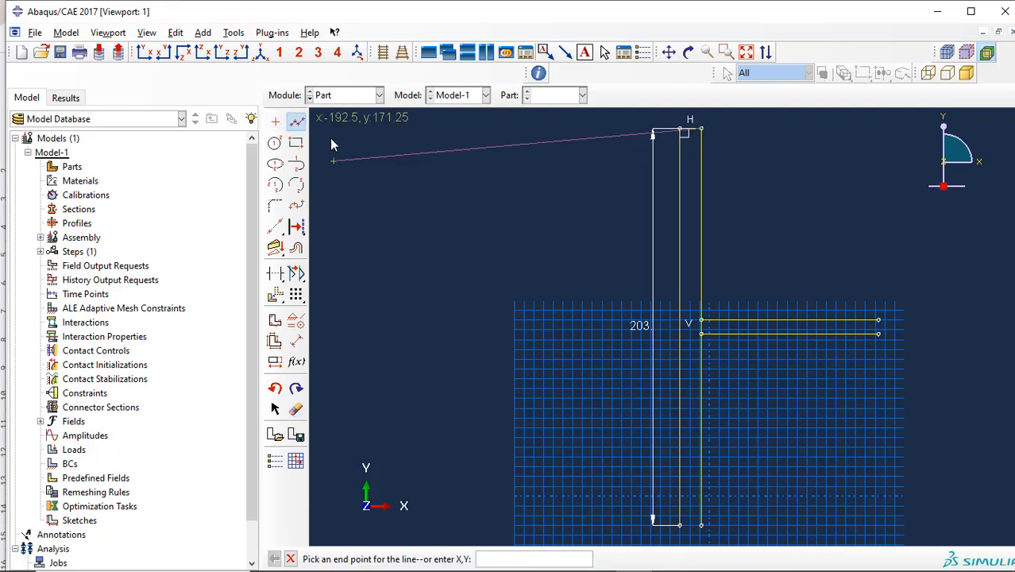
left_click(295, 125)
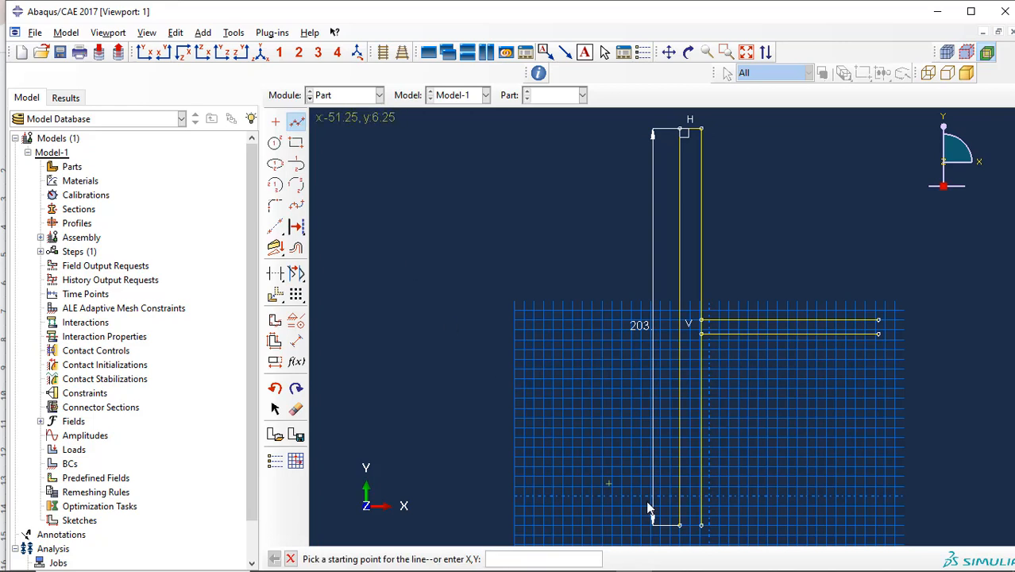
left_click(680, 526)
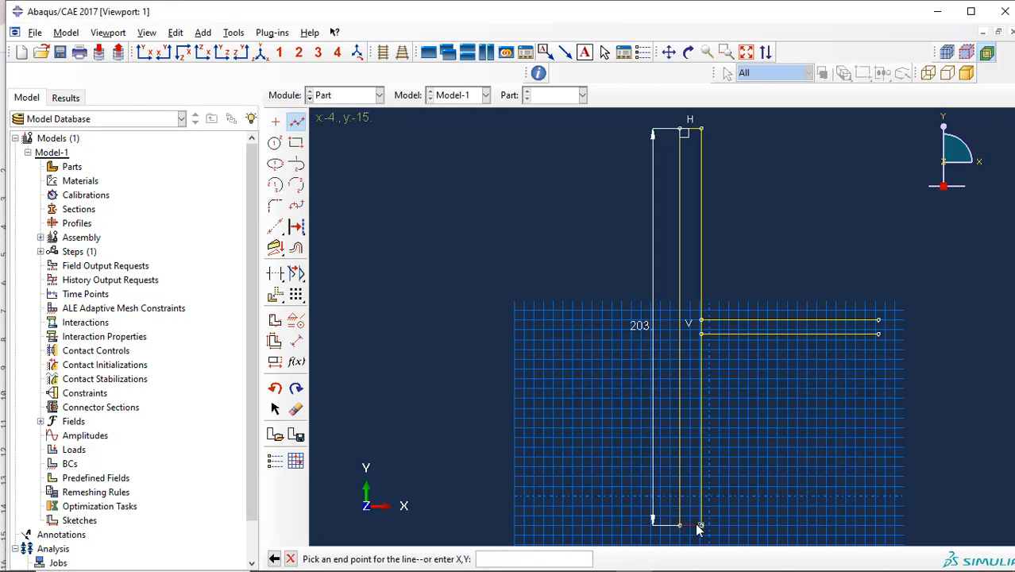
left_click(297, 122)
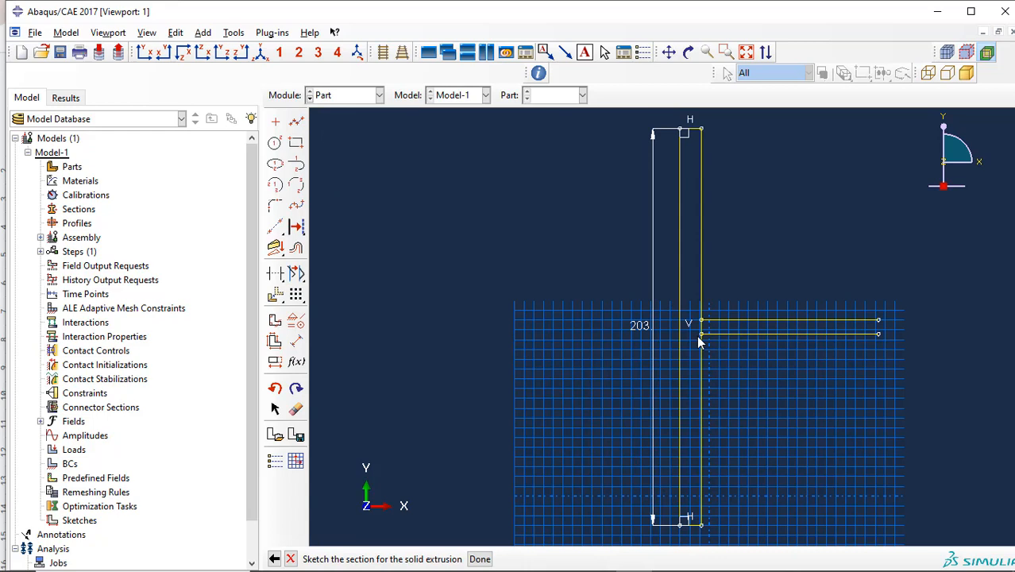
Step: Trim the inner flange line's segment between the two web lines
left_click(726, 53)
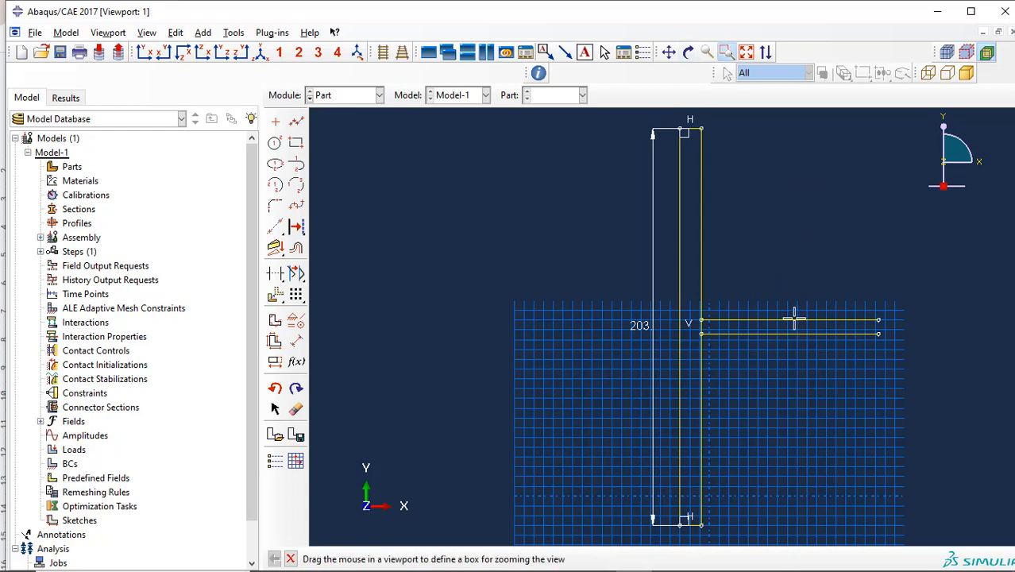
left_click_drag(747, 299, 673, 385)
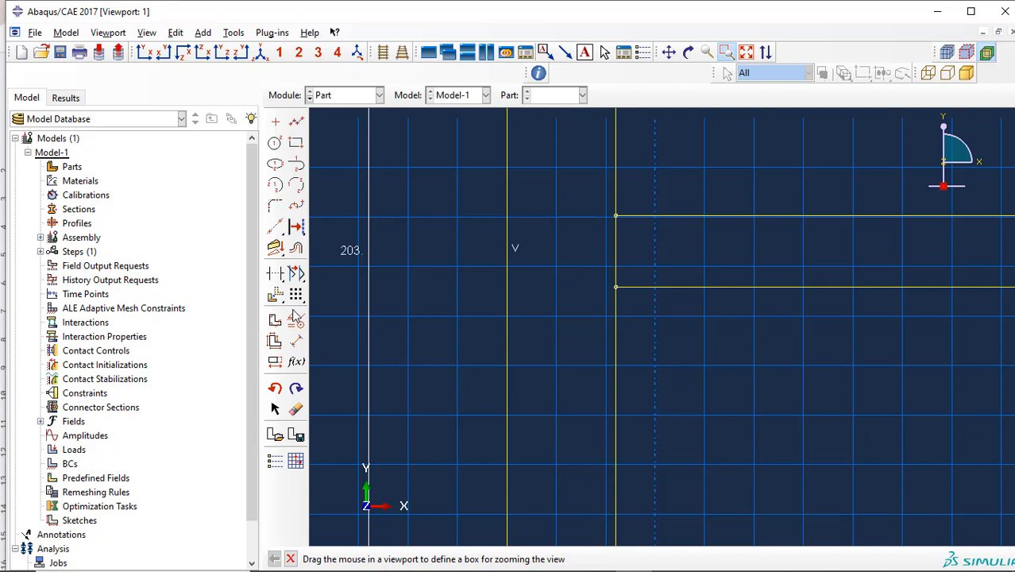
left_click(275, 272)
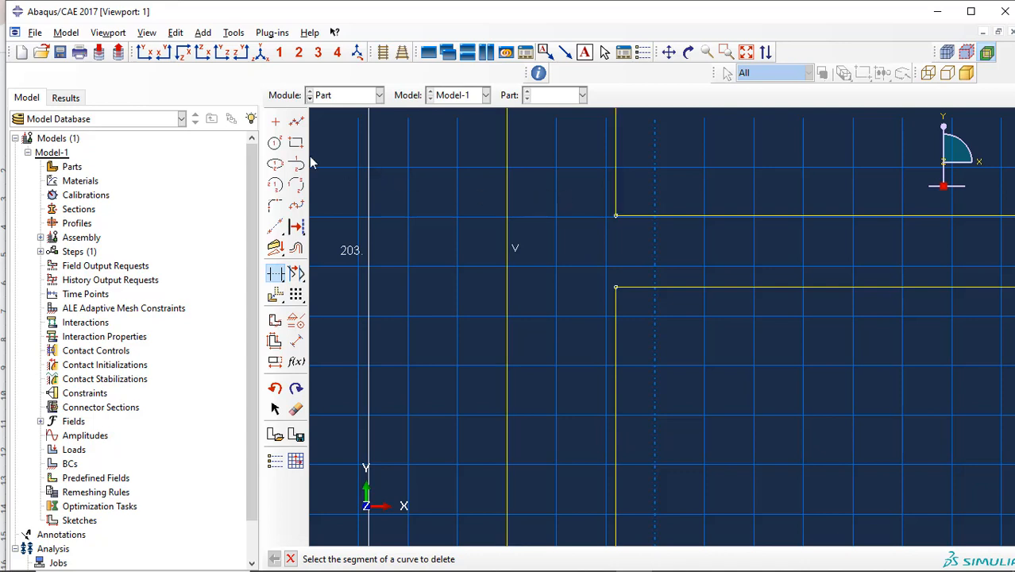
Step: Fillet the upper and lower web-to-flange corners with a radius of 1
left_click(277, 206)
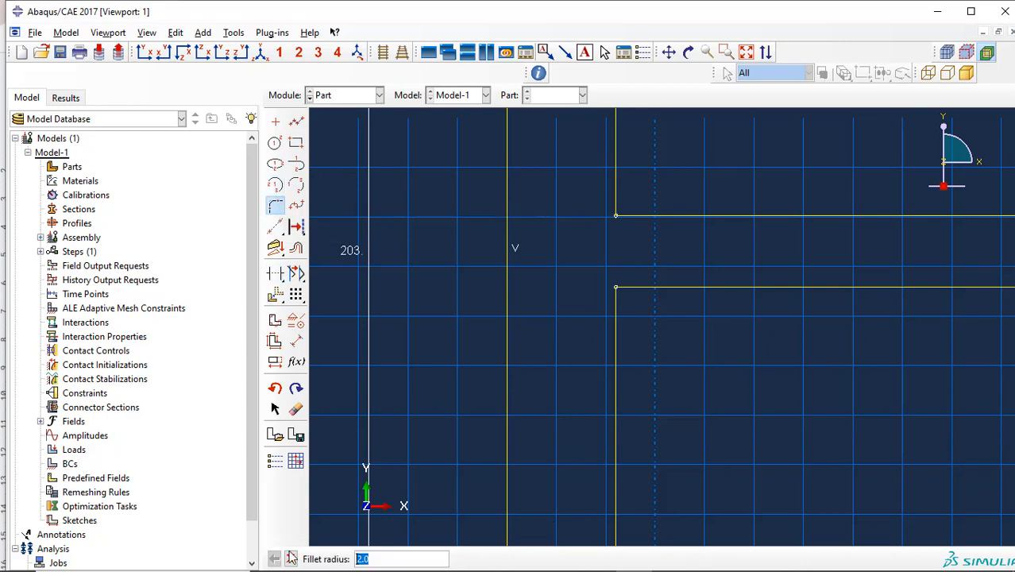
type("1")
key("Return")
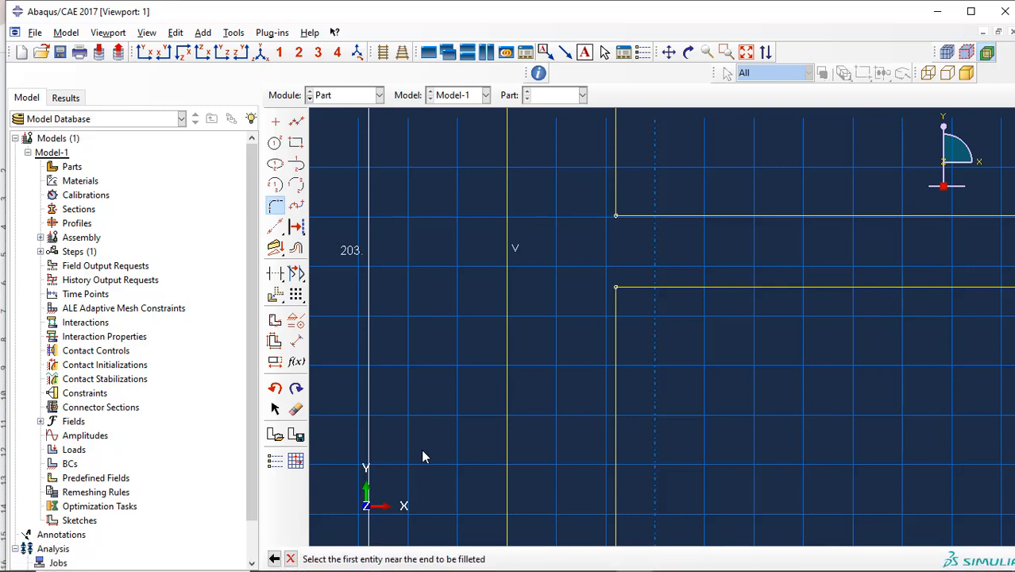
left_click(617, 190)
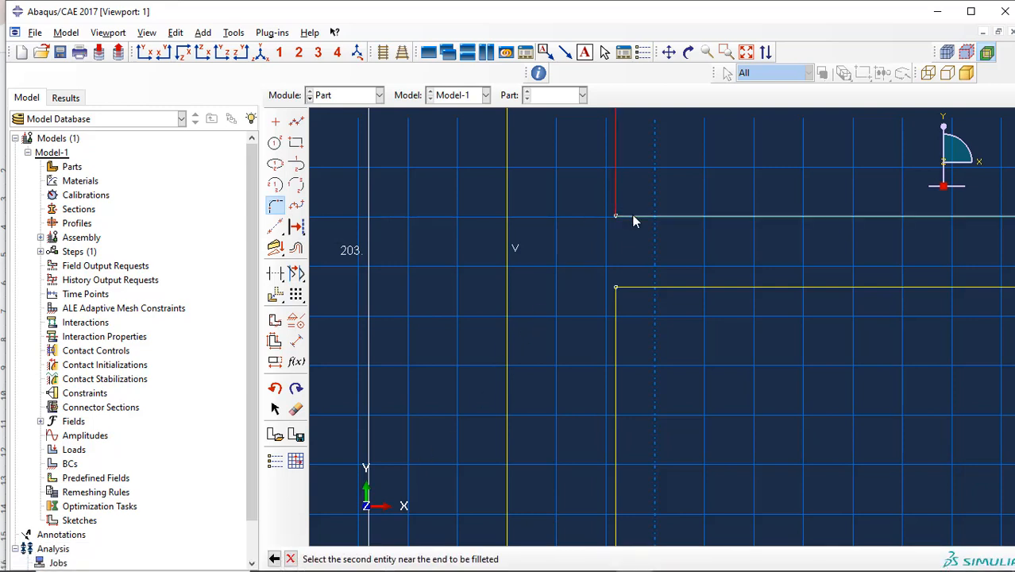
left_click(633, 217)
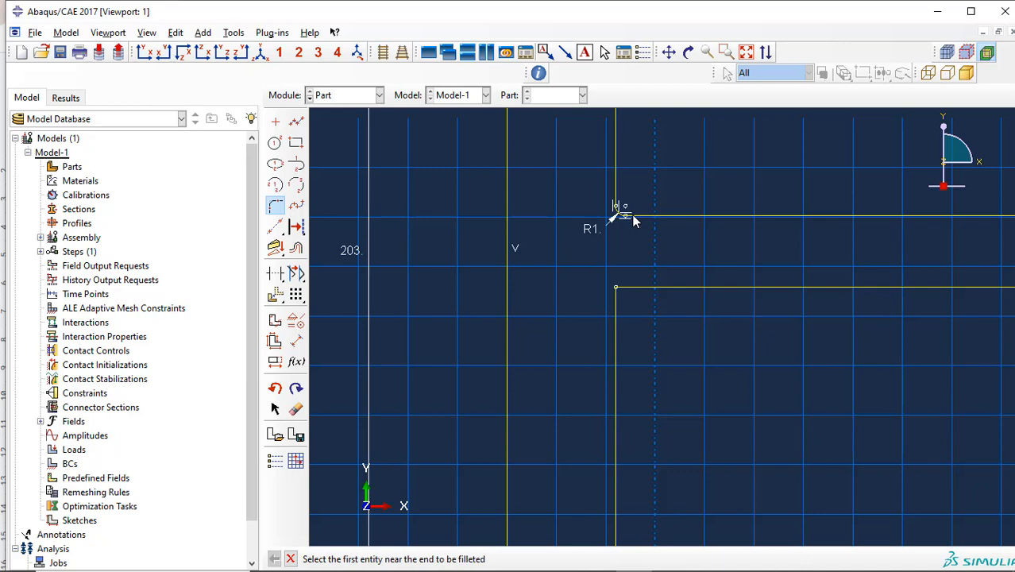
left_click(657, 288)
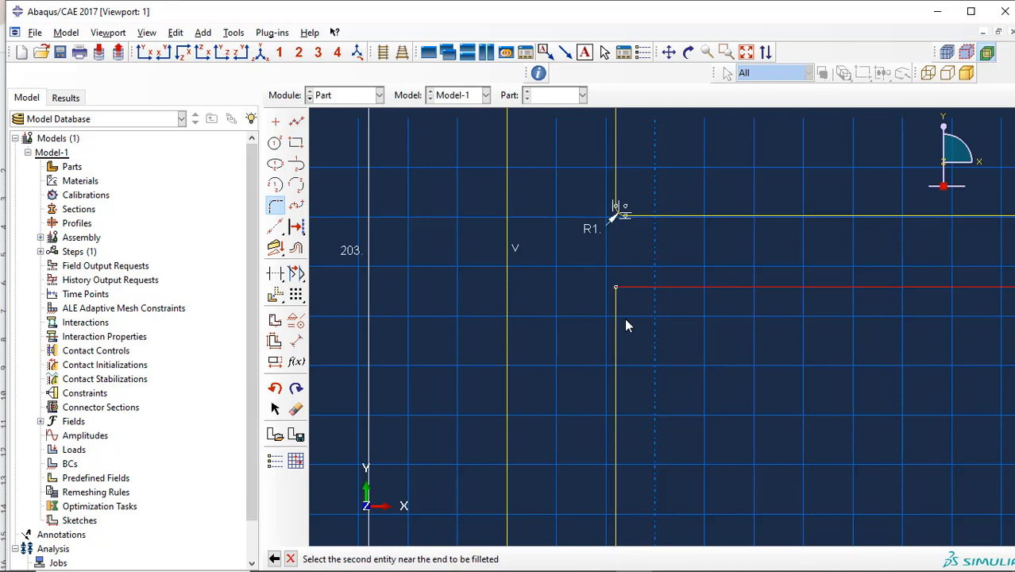
left_click(612, 318)
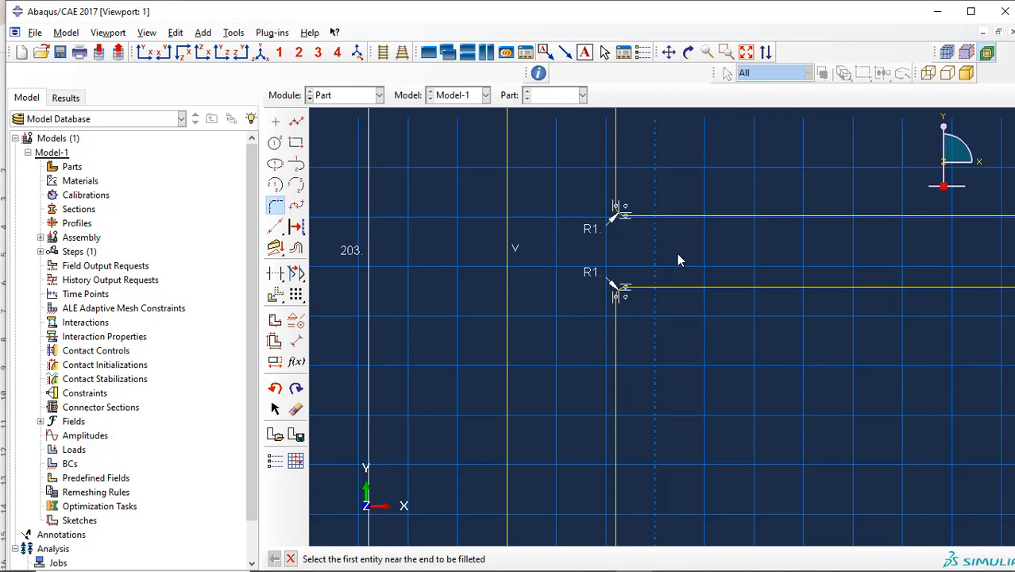
Step: Close the web's free end with a vertical line joining the two web lines, and check the corners
left_click(746, 52)
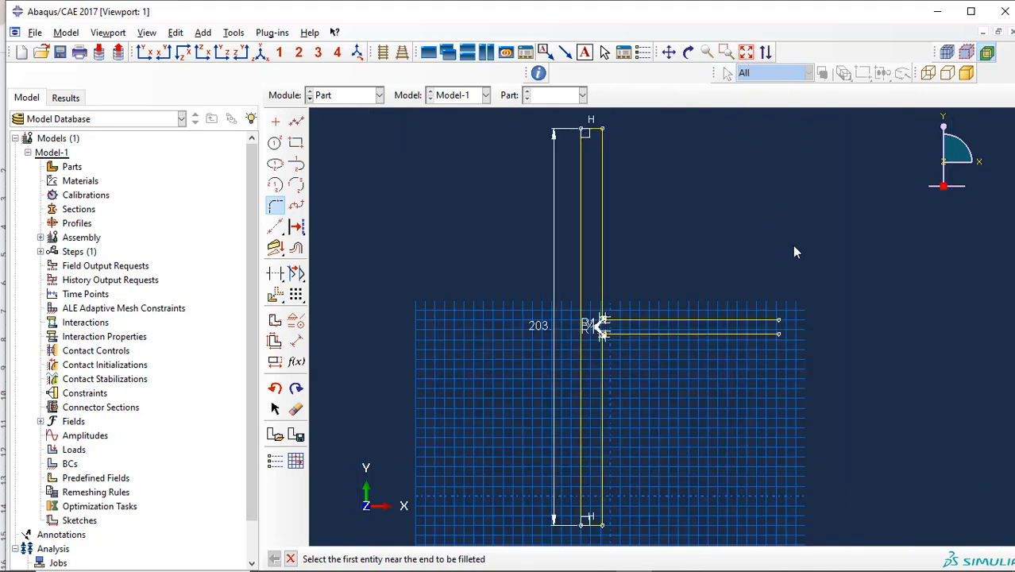
left_click(296, 121)
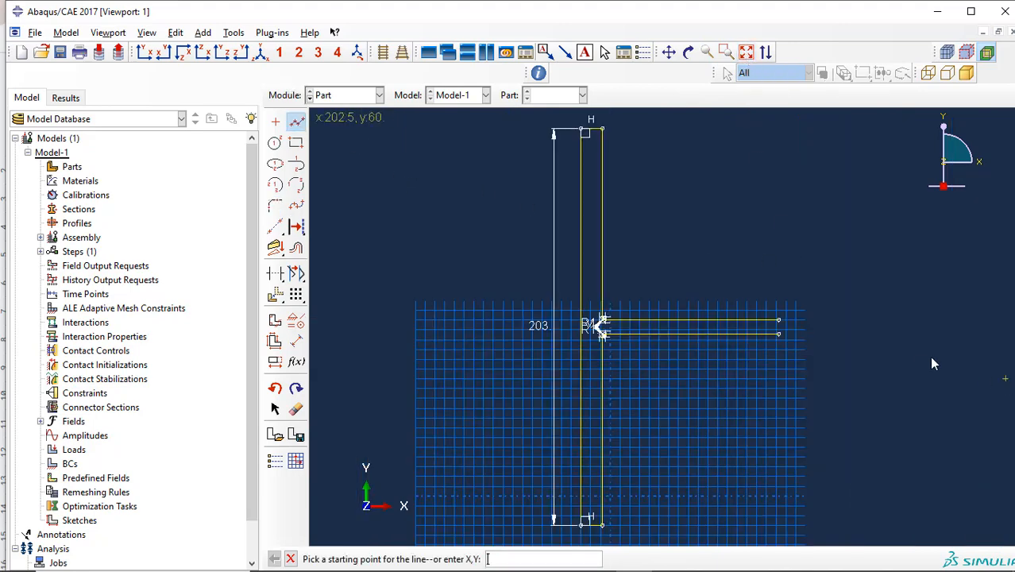
left_click(777, 321)
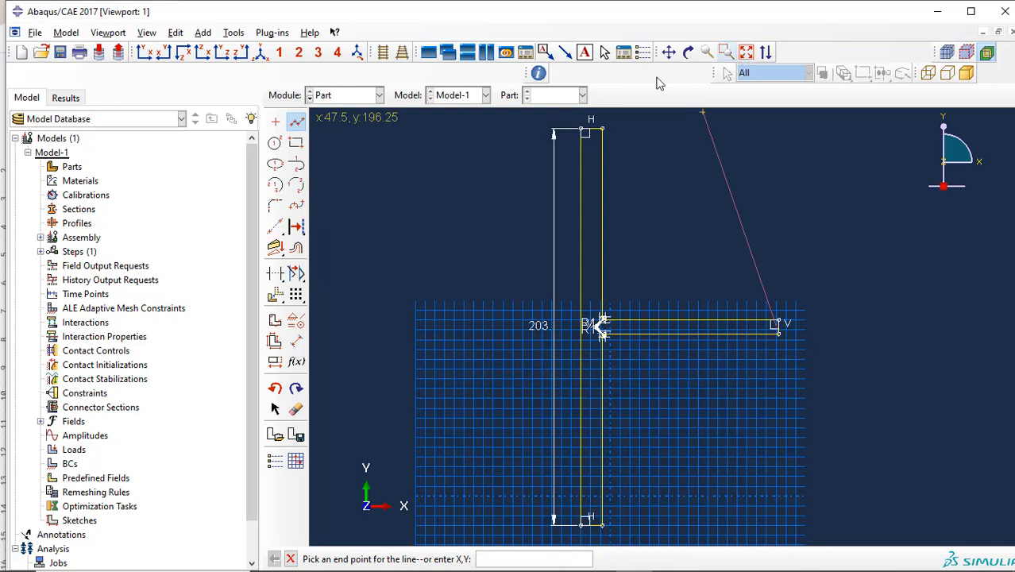
left_click(299, 121)
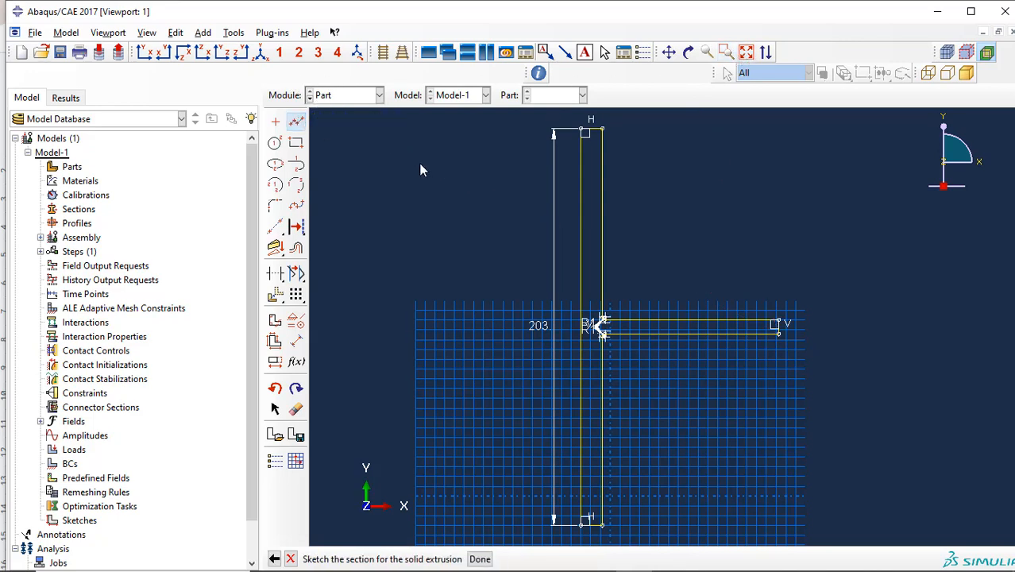
left_click(725, 53)
left_click_drag(802, 298, 768, 354)
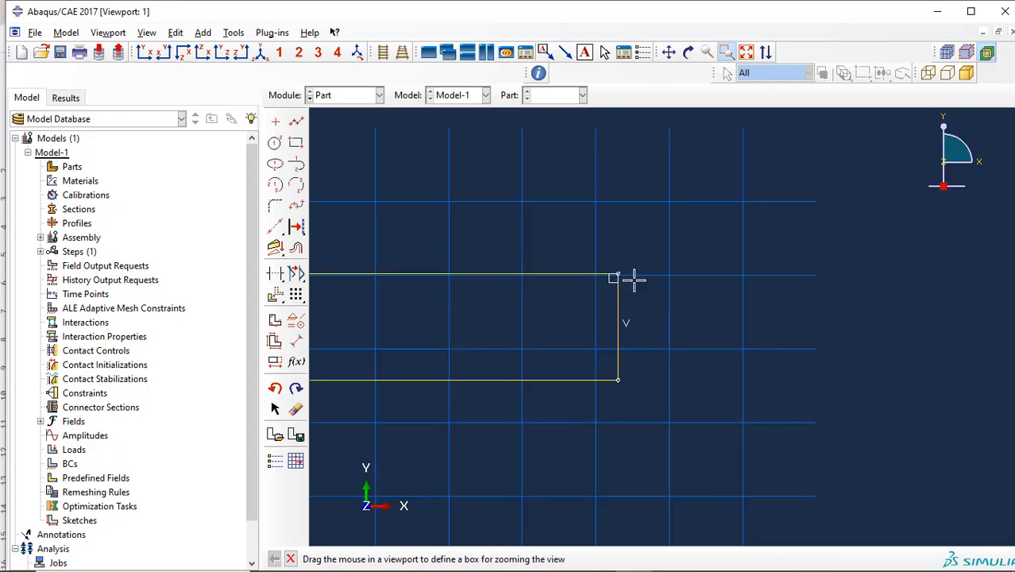
left_click(746, 52)
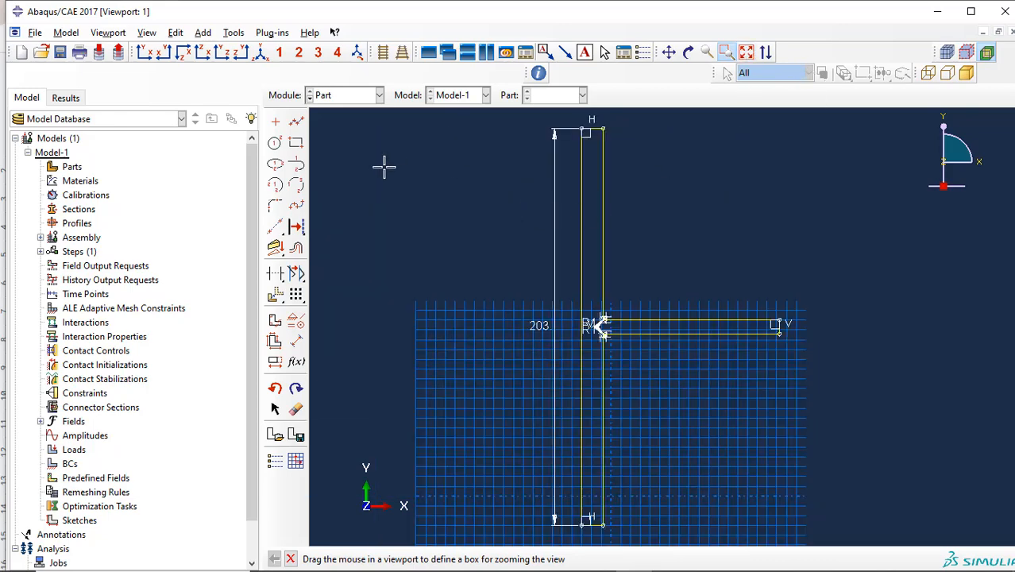
Step: Mirror a copy of the flange and half web about the vertical line at the web's free end
left_click(275, 296)
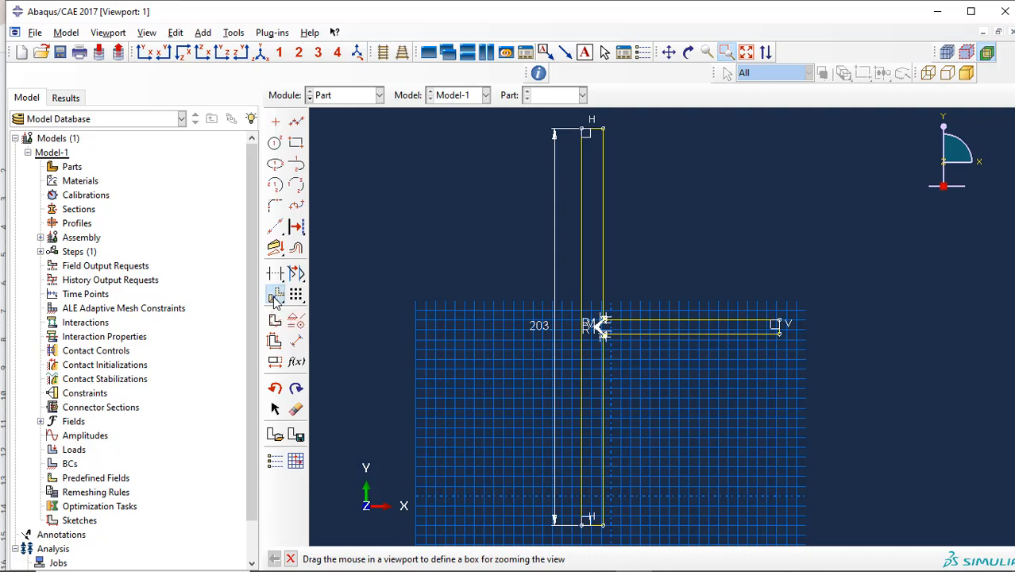
left_click_drag(274, 298, 358, 298)
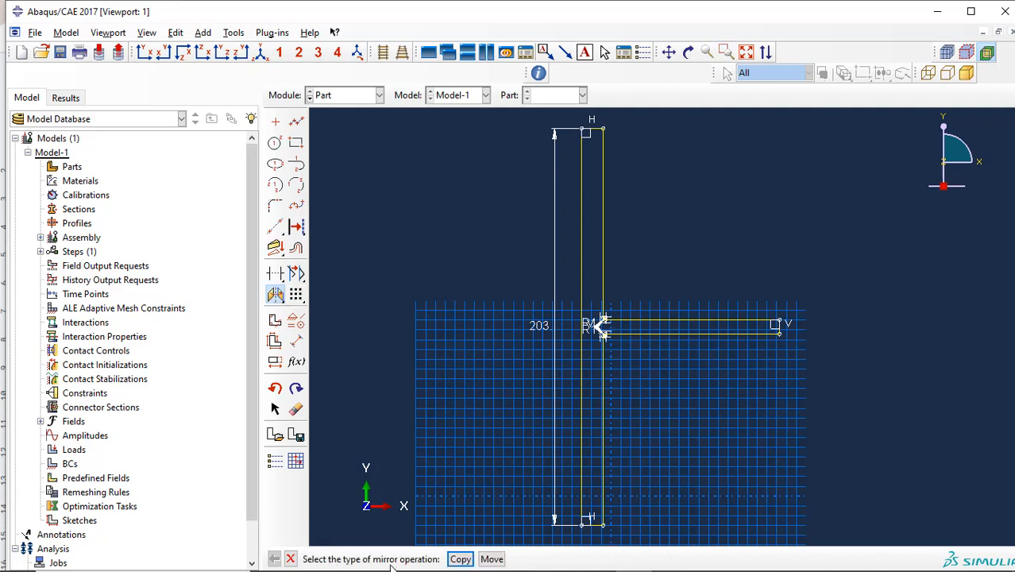
left_click(459, 558)
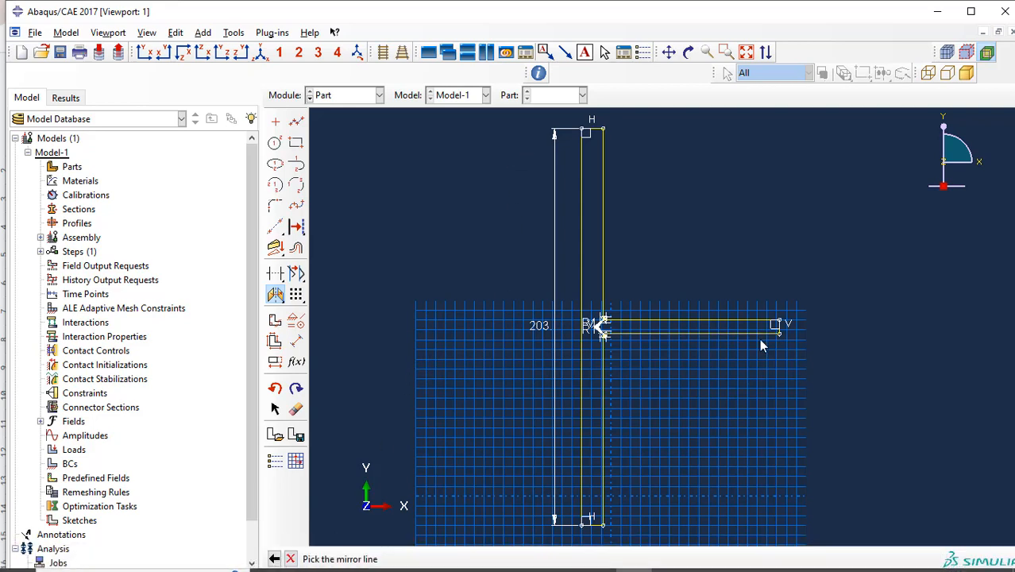
left_click(725, 52)
left_click_drag(797, 318, 770, 345)
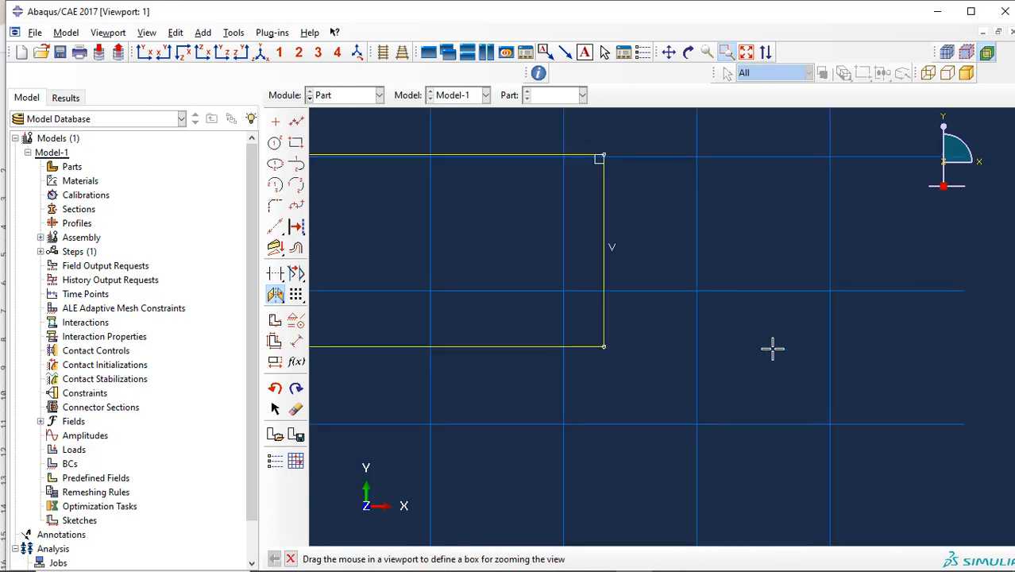
left_click(726, 51)
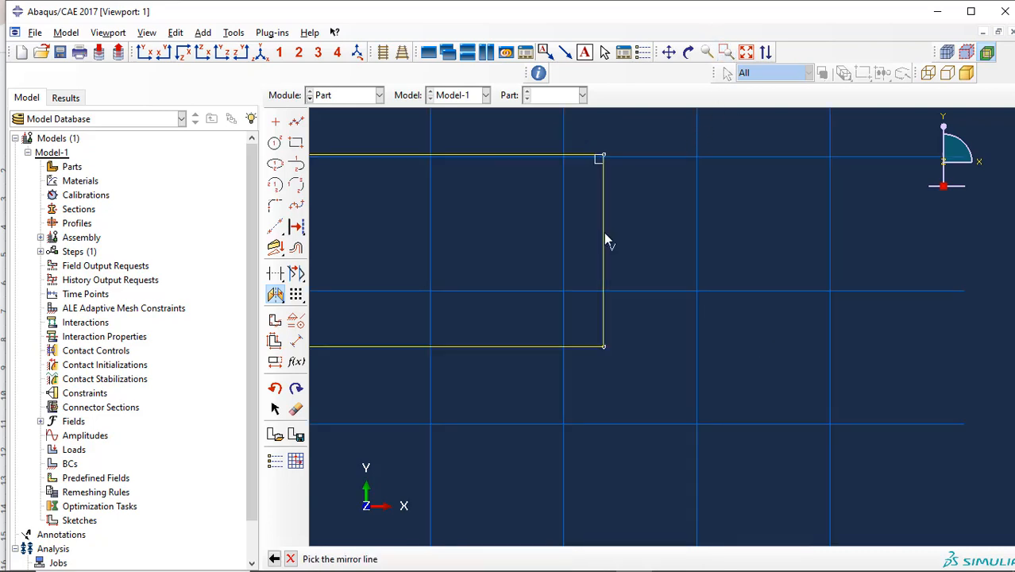
left_click(603, 233)
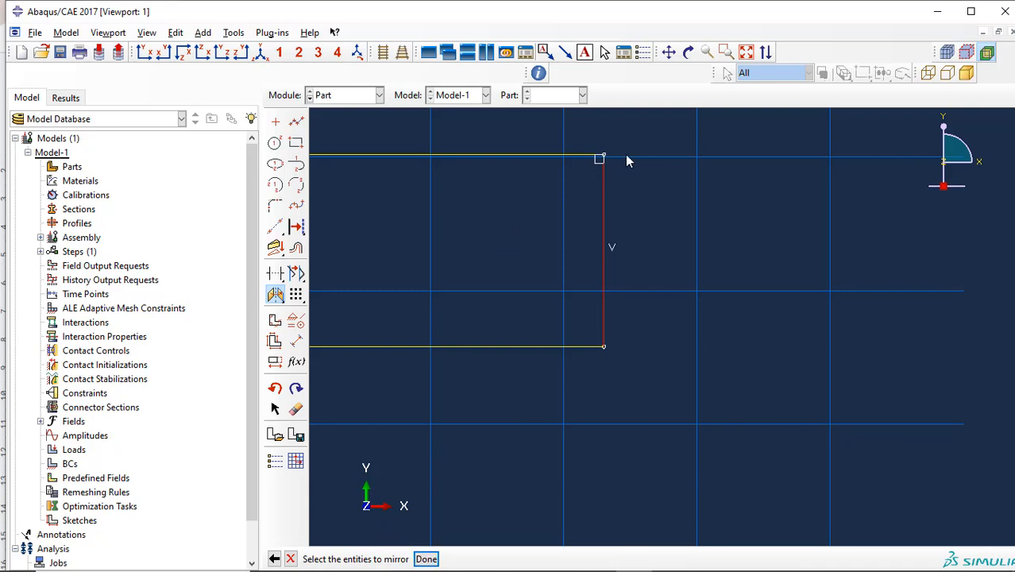
left_click(746, 52)
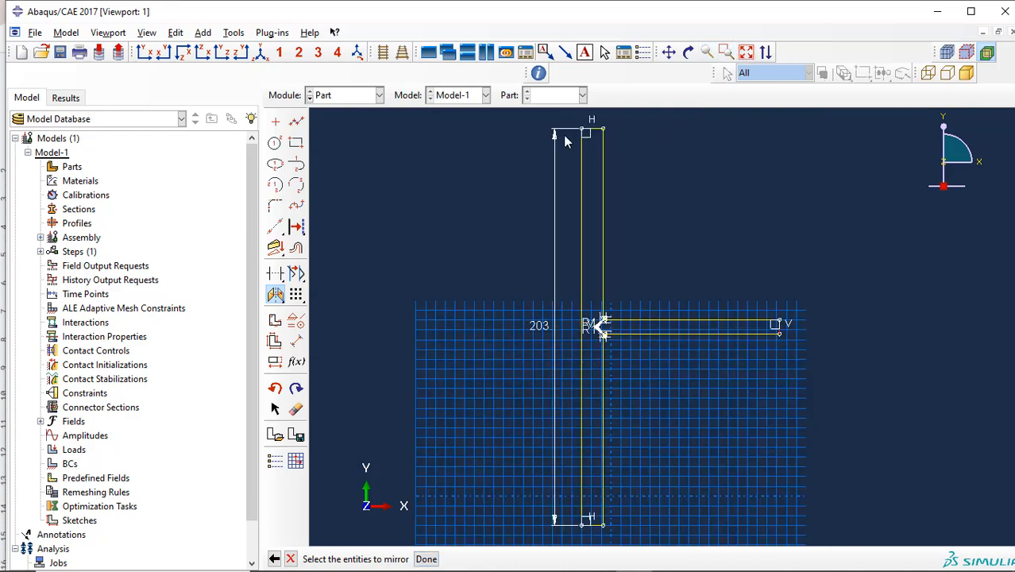
mouse_move(534, 116)
left_mouse_down()
mouse_move(649, 460)
mouse_move(706, 548)
left_mouse_up()
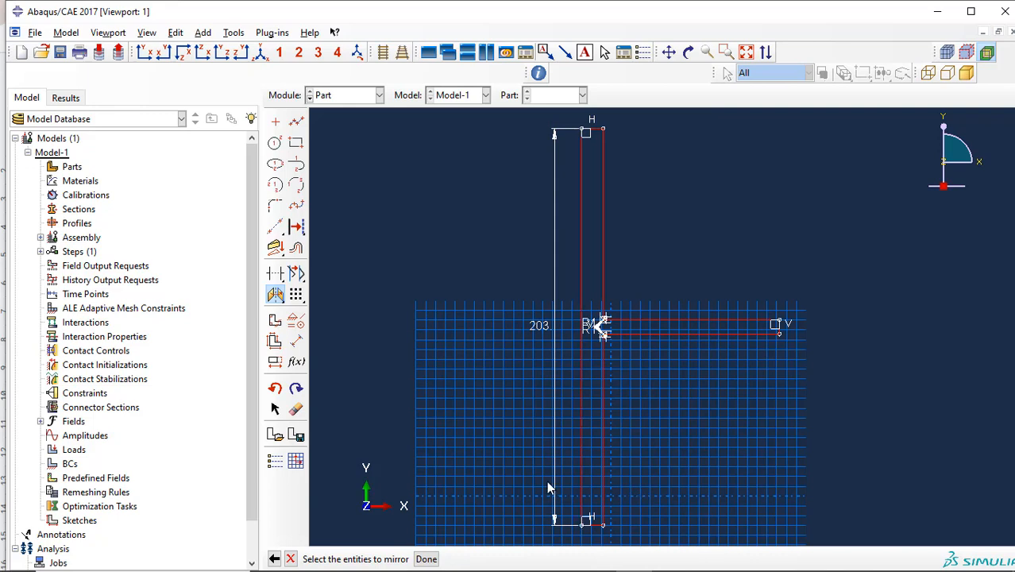
left_click(425, 559)
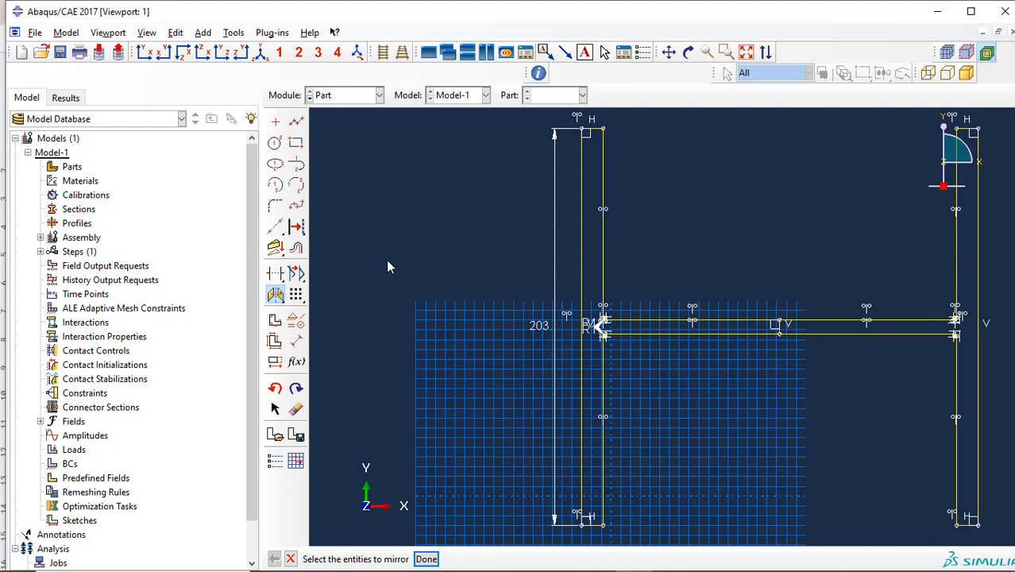
left_click(275, 293)
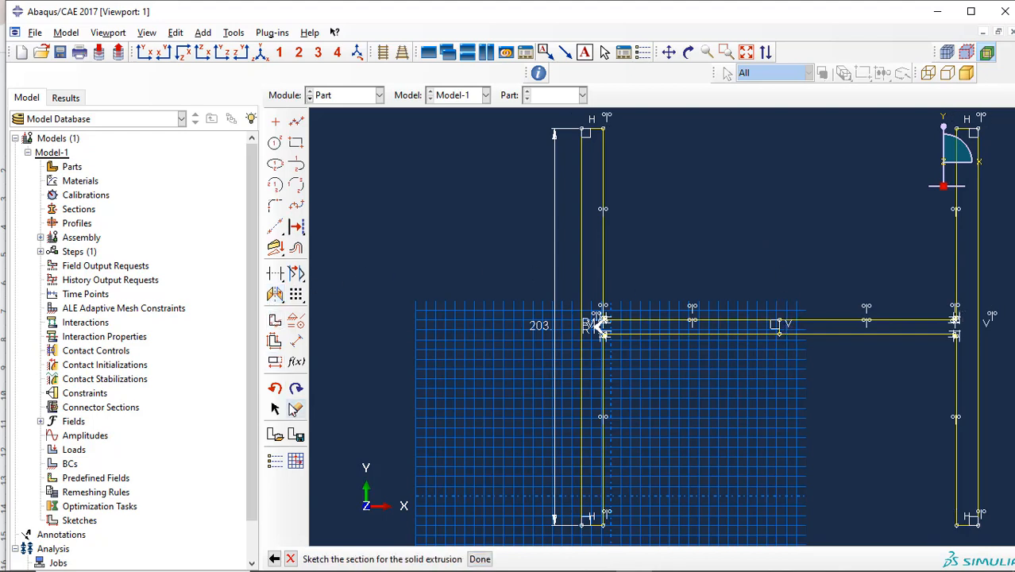
Step: Delete the short vertical line joining the two web lines at mid-web, keeping the rest of the I-section
left_click(295, 408)
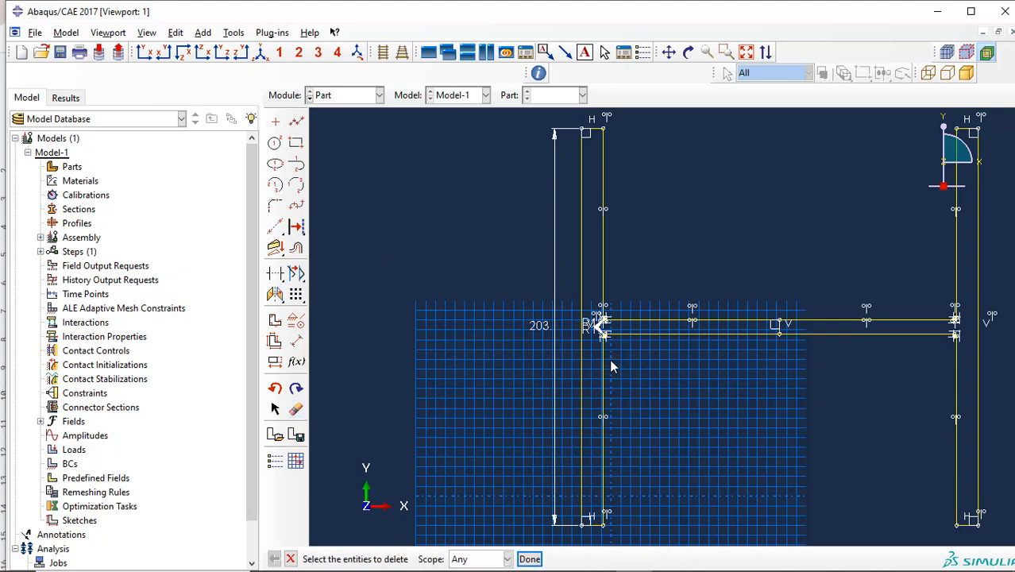
left_click(726, 52)
left_click_drag(790, 333, 743, 368)
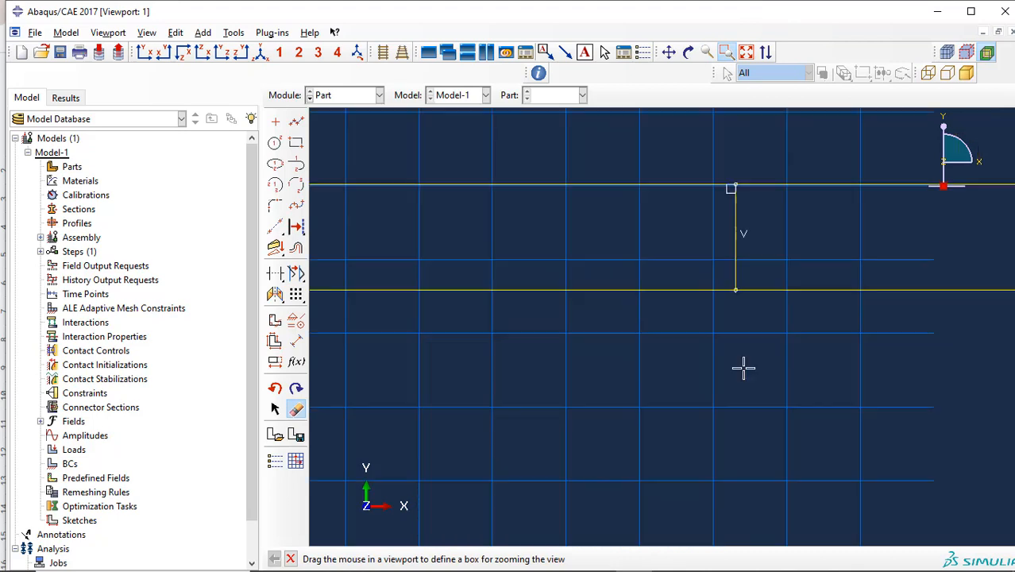
left_click(726, 52)
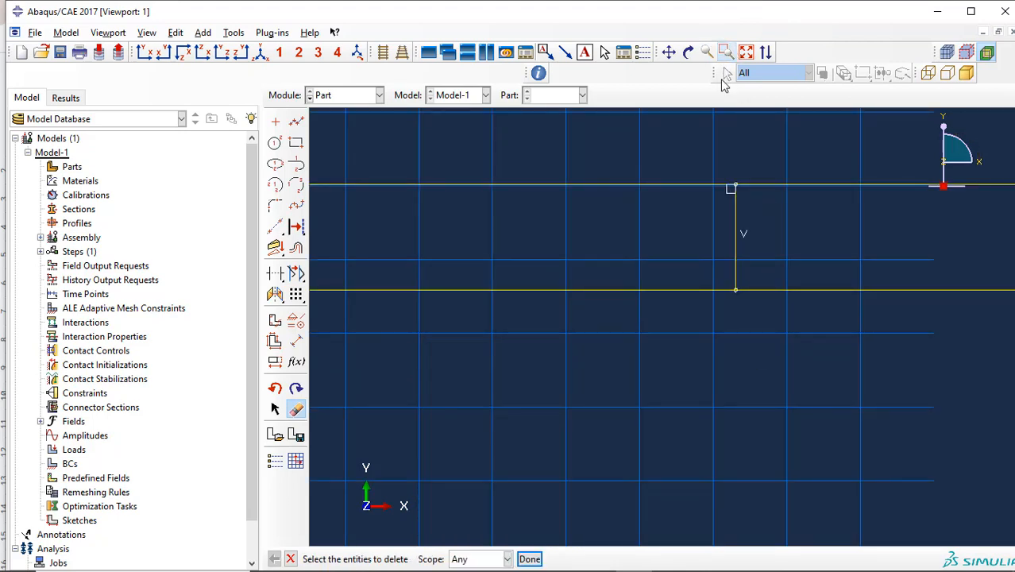
left_click(736, 216)
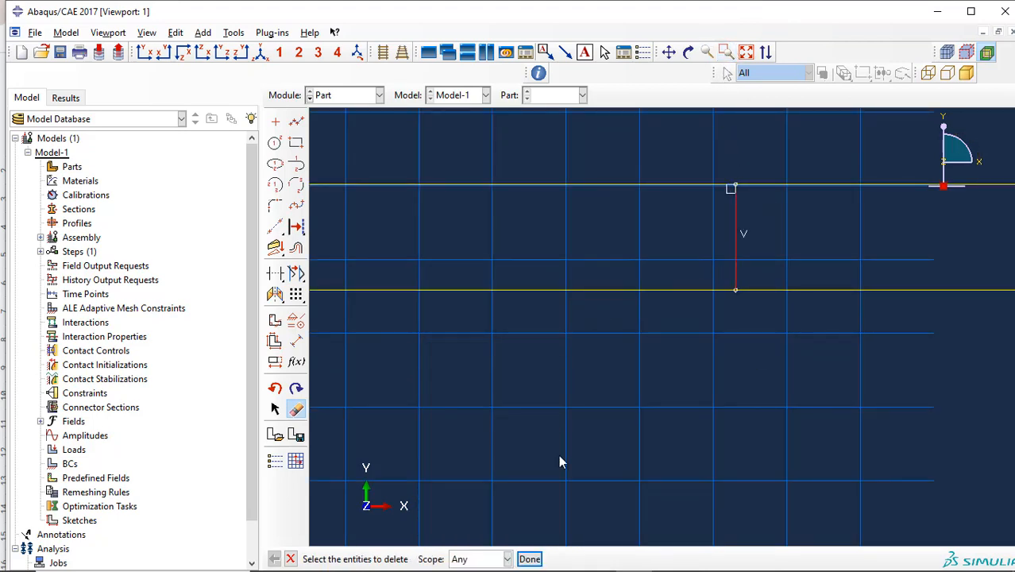
left_click(529, 558)
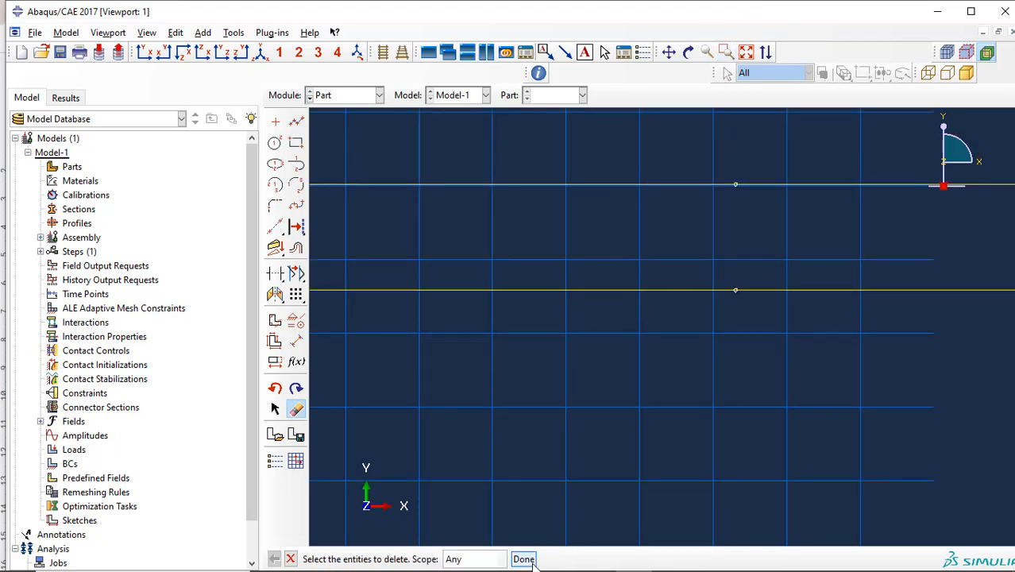
left_click(747, 53)
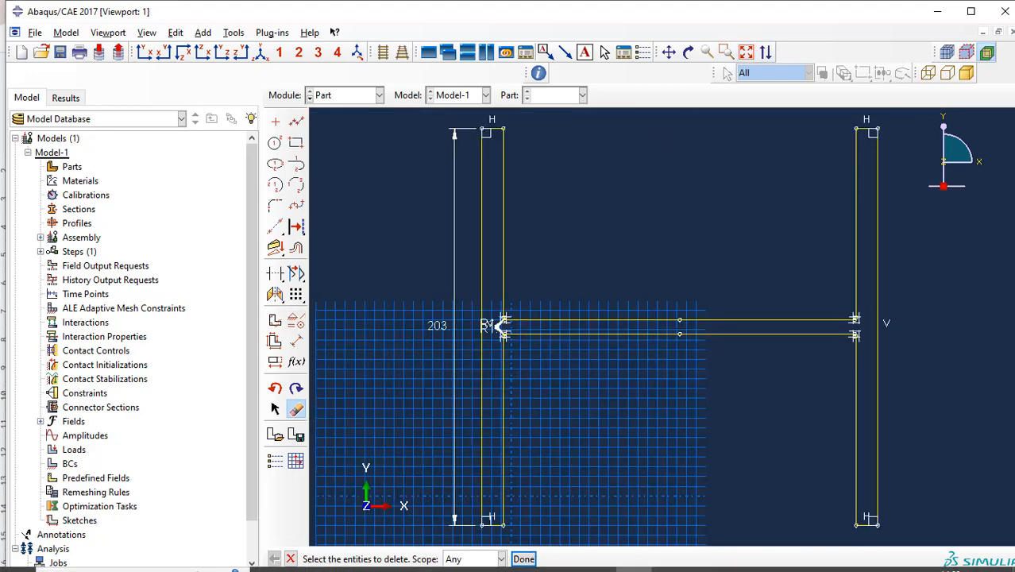
left_click(527, 559)
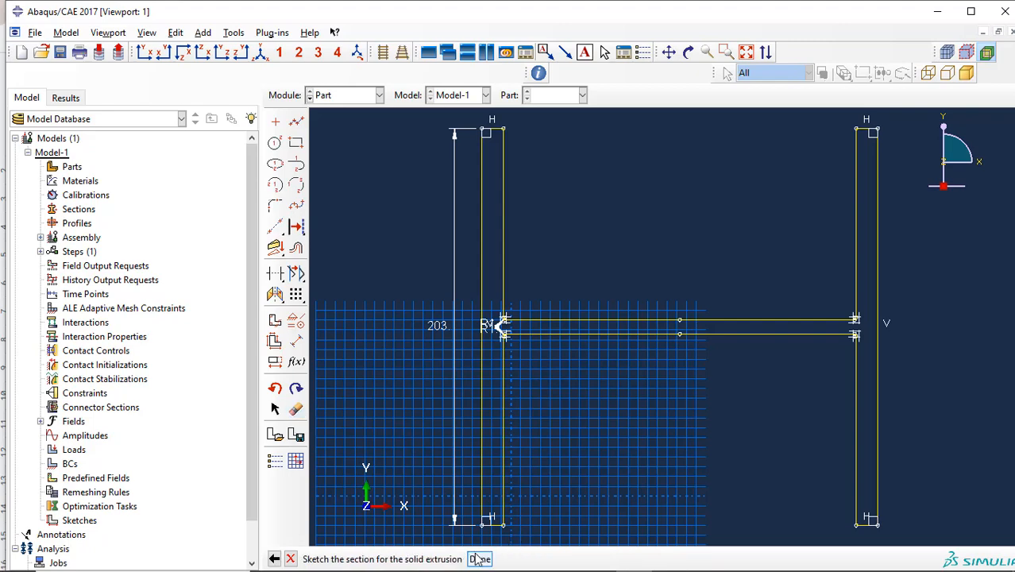
Step: Finish the I-section sketch and extrude it as a solid to a depth of 2300
left_click(479, 559)
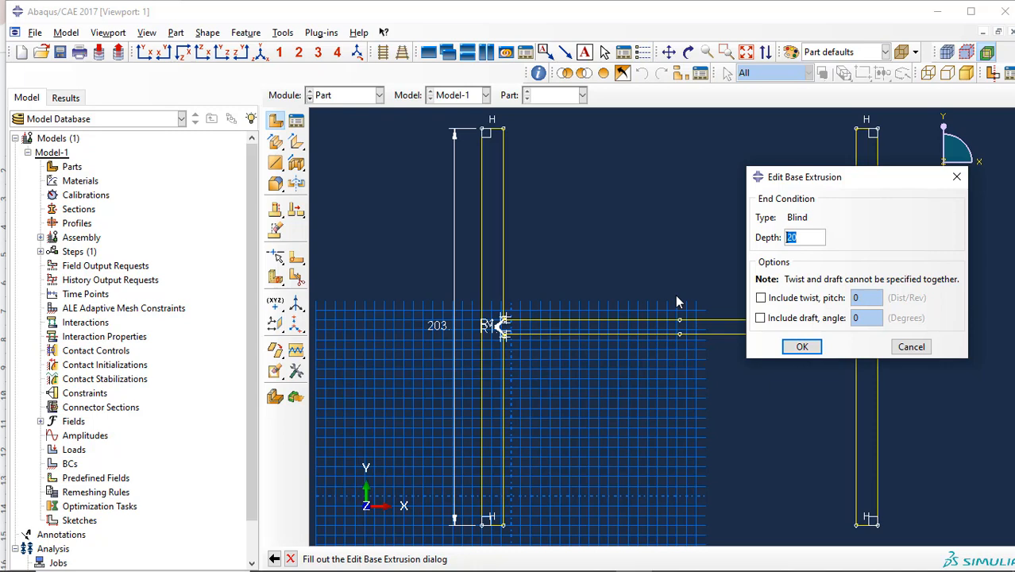
key("BackSpace")
type("2300")
left_click(800, 348)
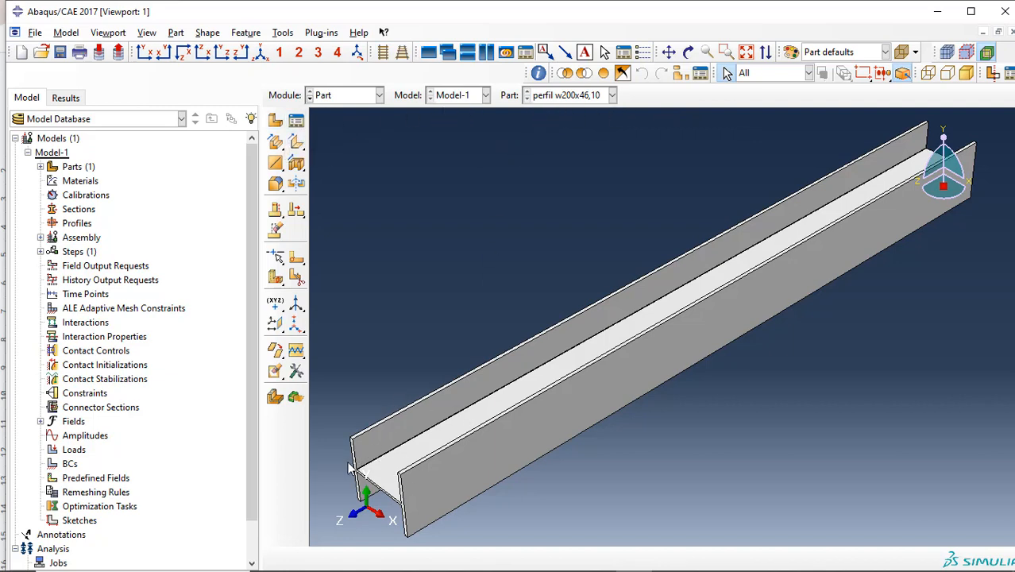
Step: Create a 3D discrete rigid part named suporte with a solid extrusion base feature and approximate size 200
left_click(276, 120)
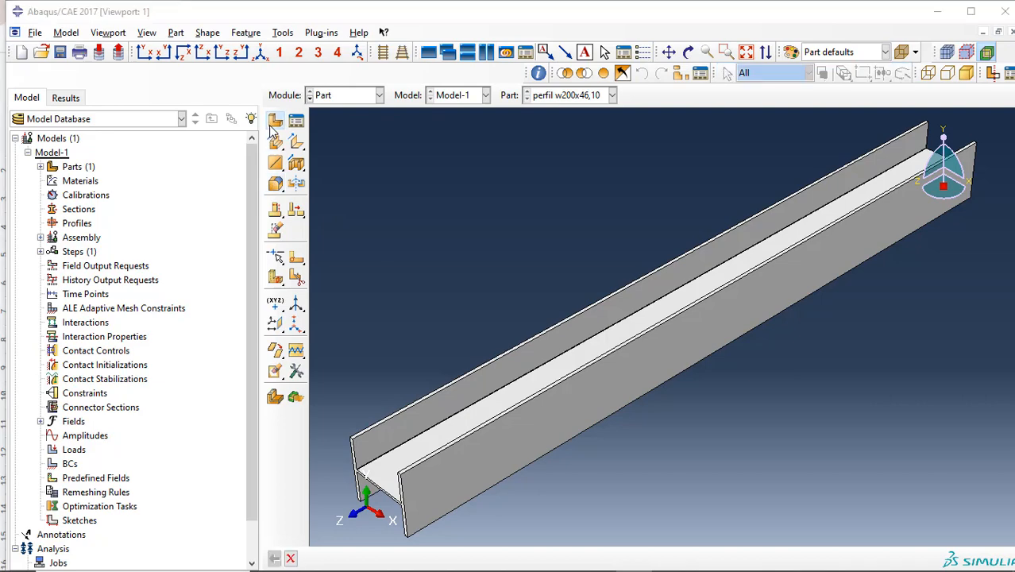
type("s")
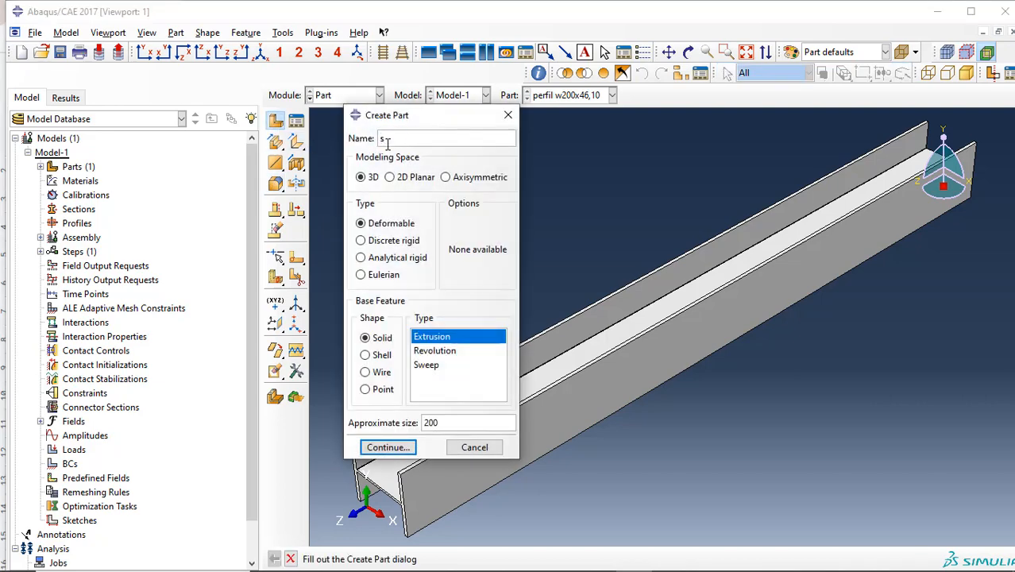
type("eporte")
left_click(416, 238)
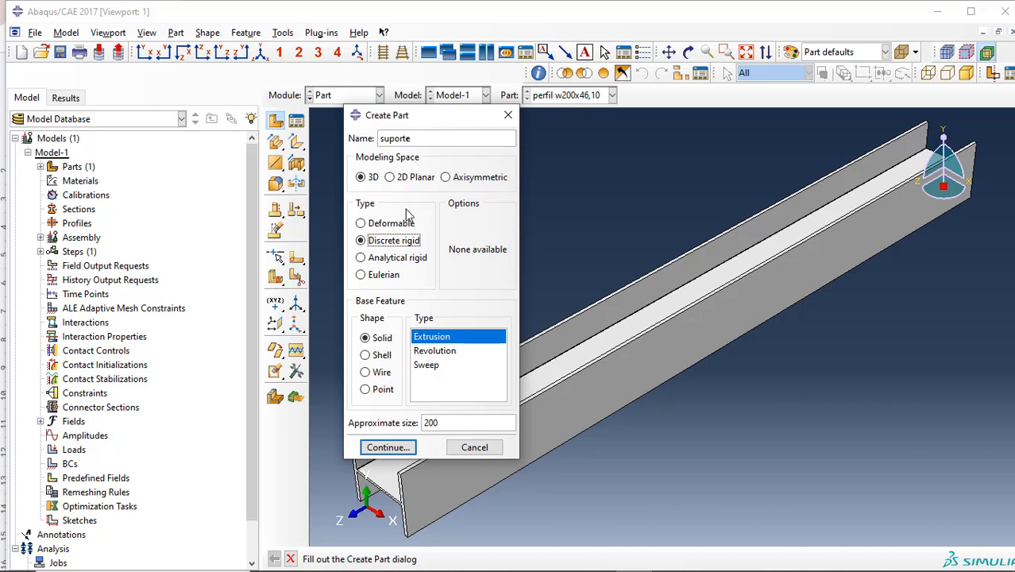
left_click(389, 448)
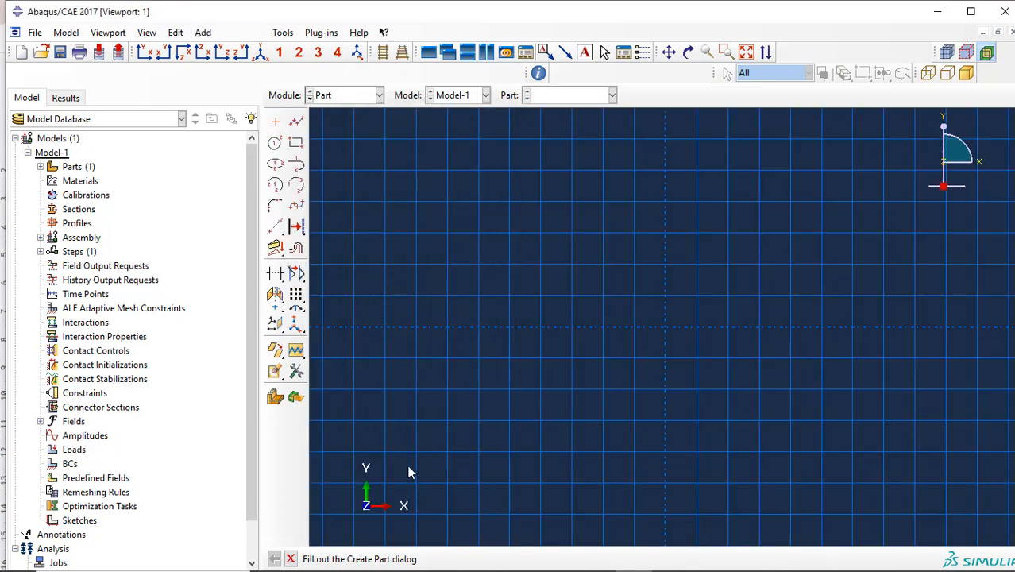
Step: Sketch a rectangle about 30 by 20 around the sketch origin
left_click(294, 144)
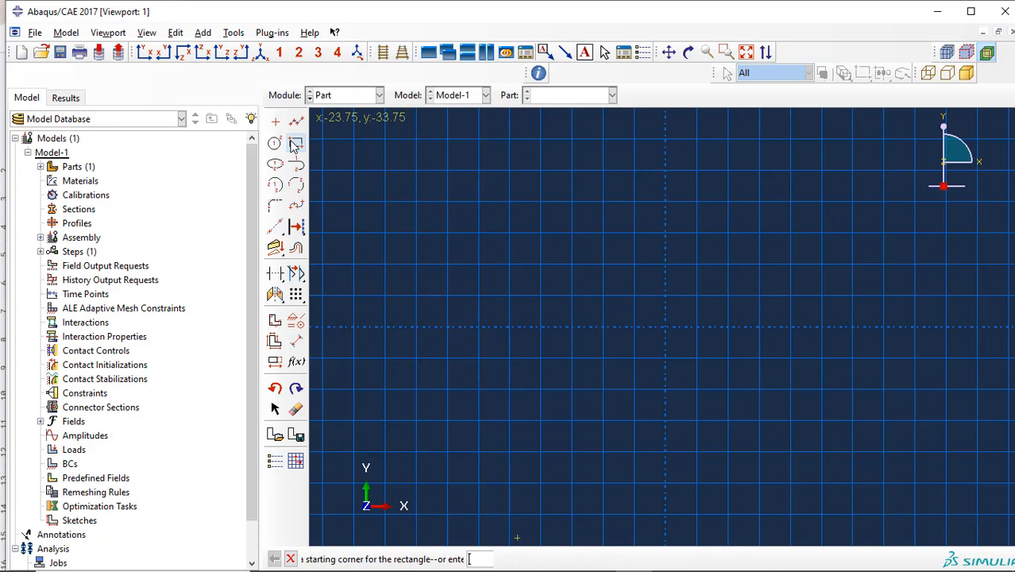
left_click(572, 232)
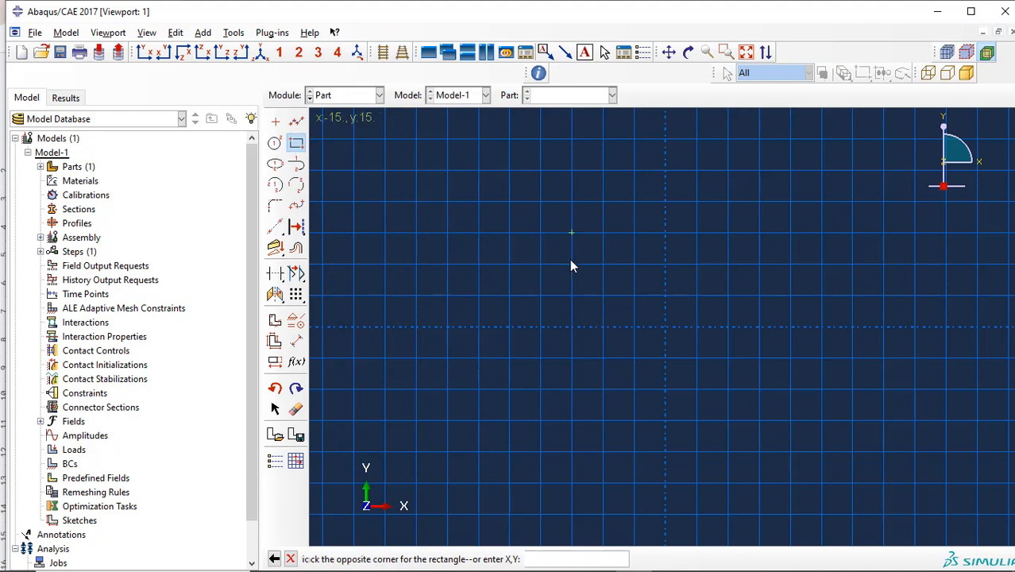
left_click(758, 357)
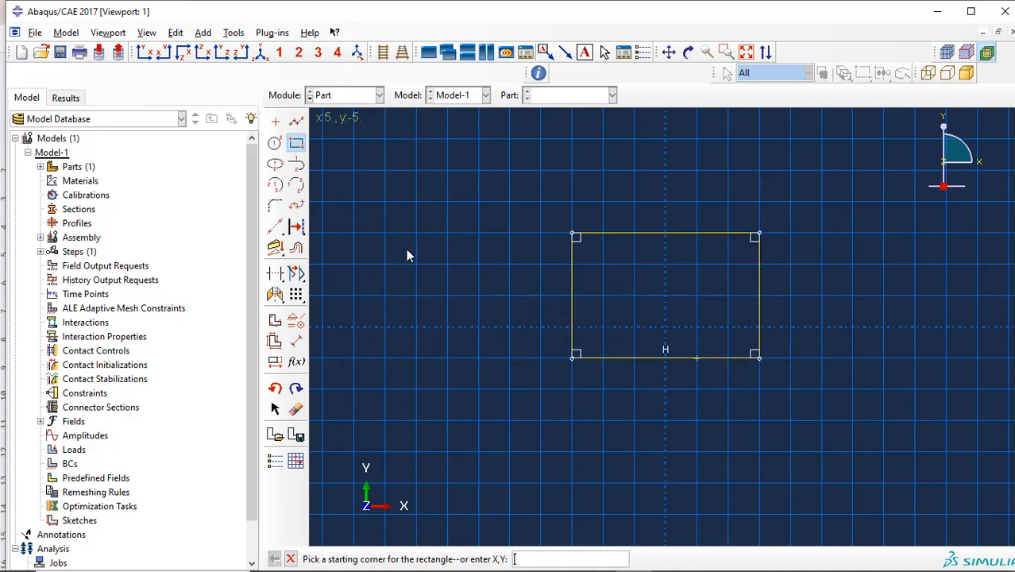
left_click(296, 142)
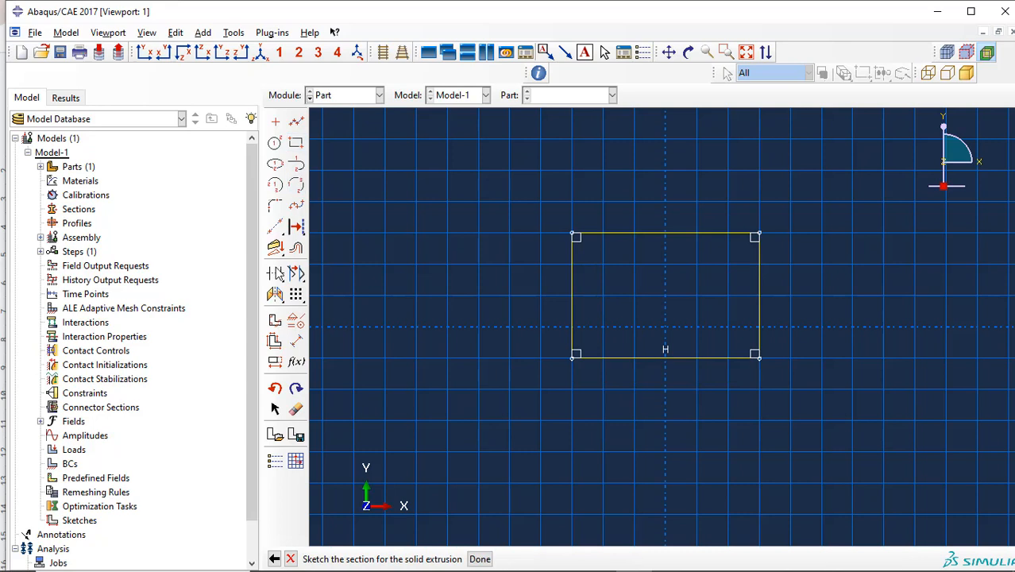
Step: Dimension the rectangle's lower horizontal edge to 203
left_click(295, 340)
left_click(608, 357)
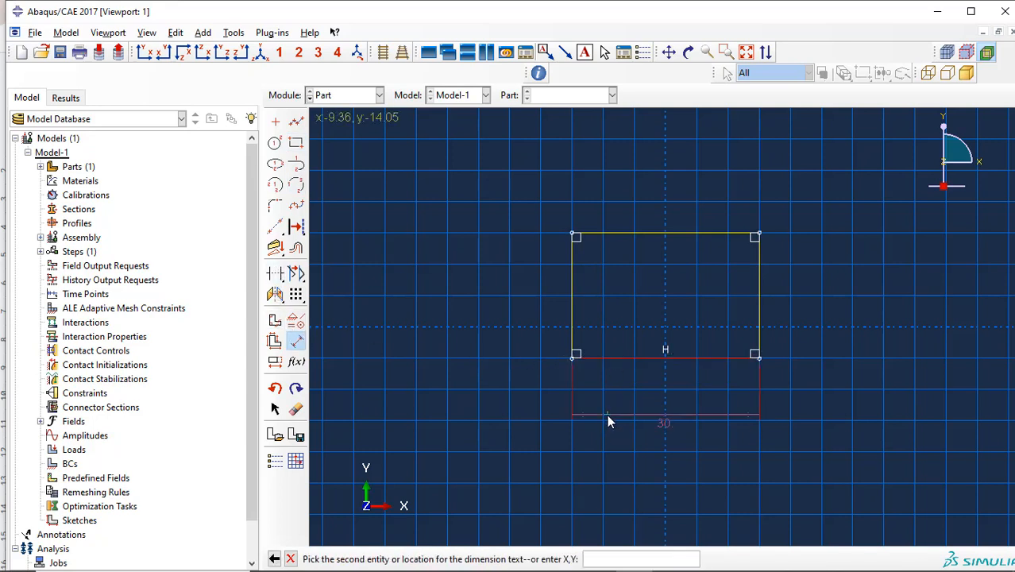
left_click(607, 414)
type("300")
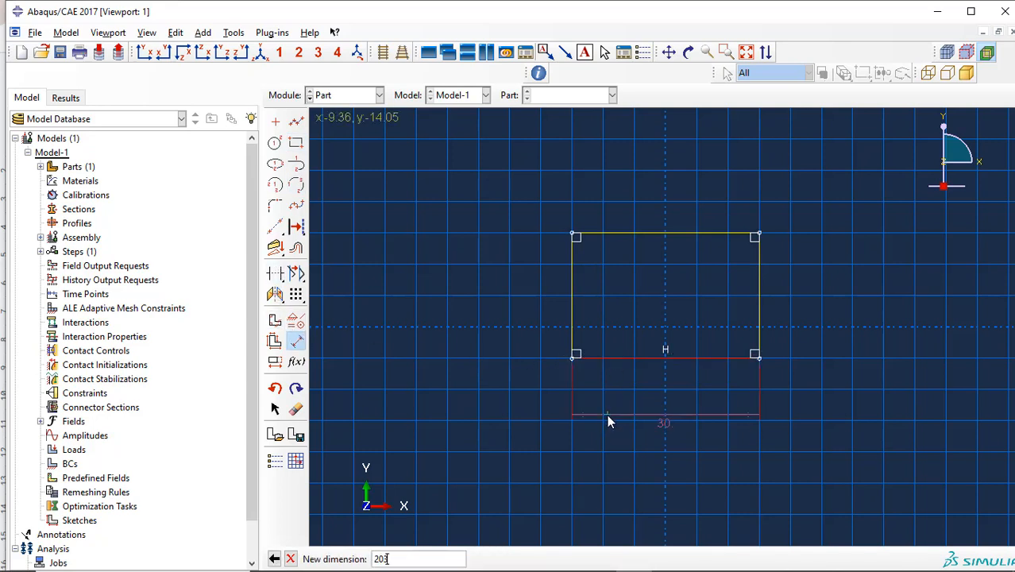
key("Return")
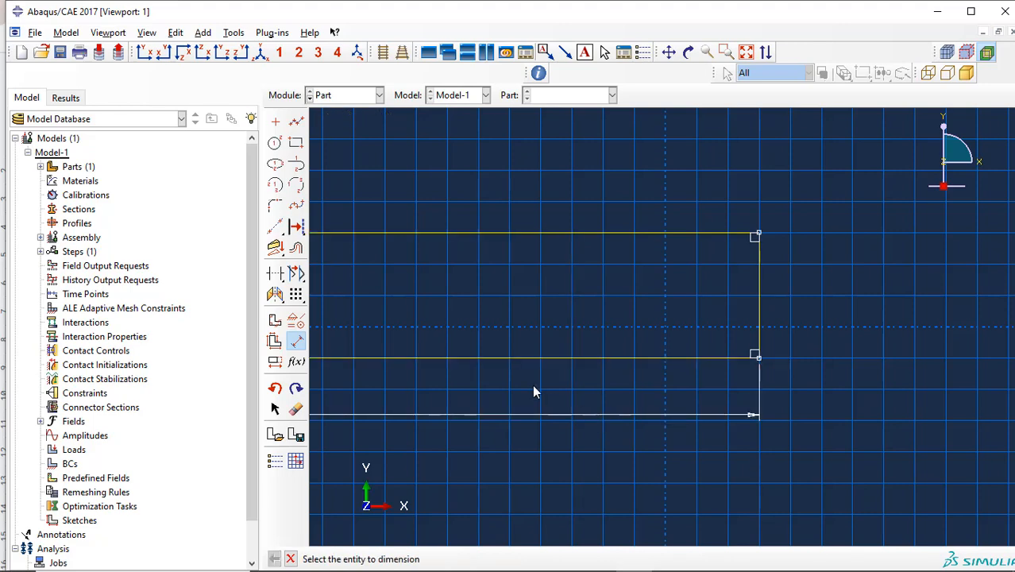
left_click(747, 51)
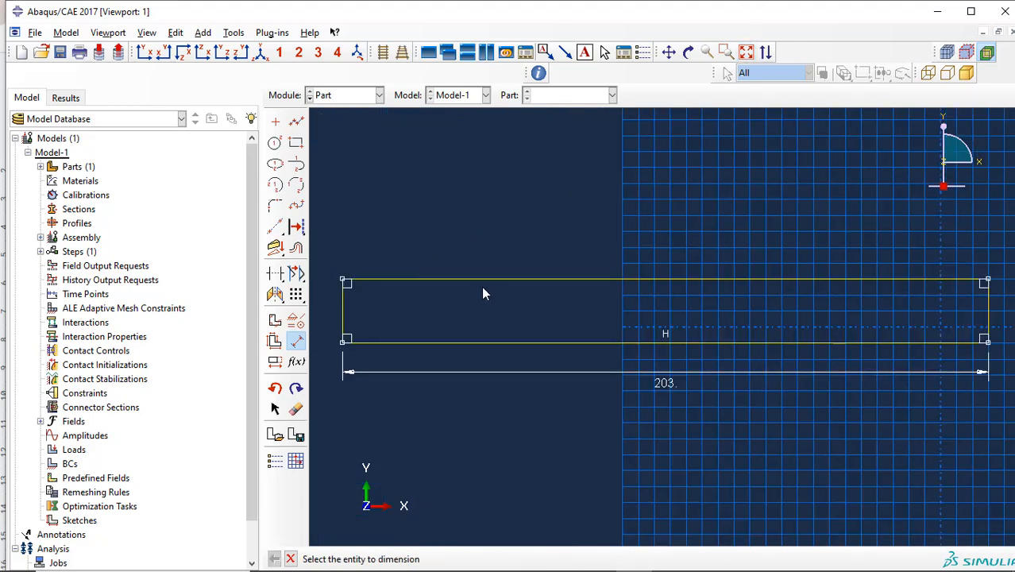
Step: Dimension the rectangle's left vertical edge to 203
left_click(339, 310)
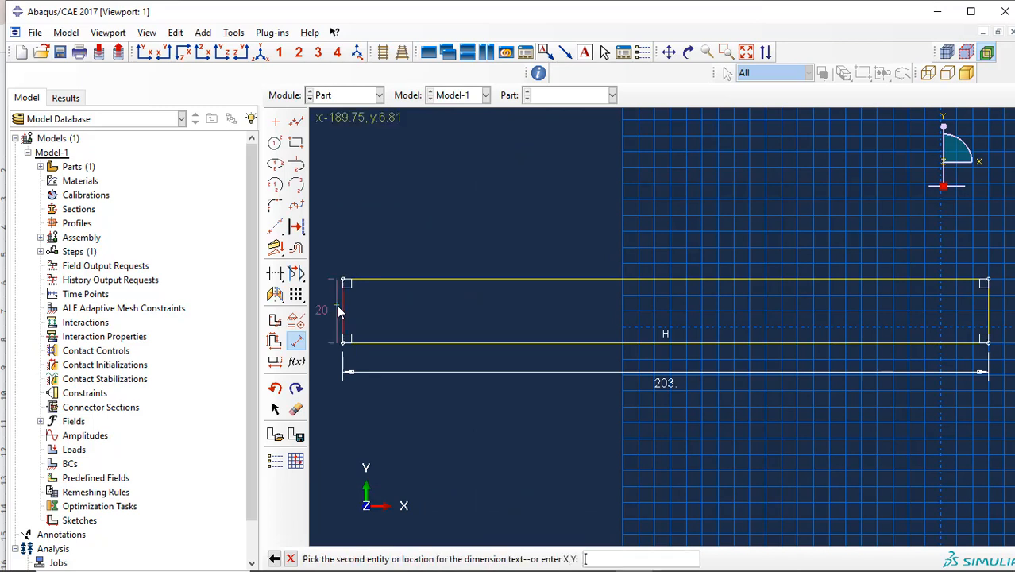
left_click(324, 310)
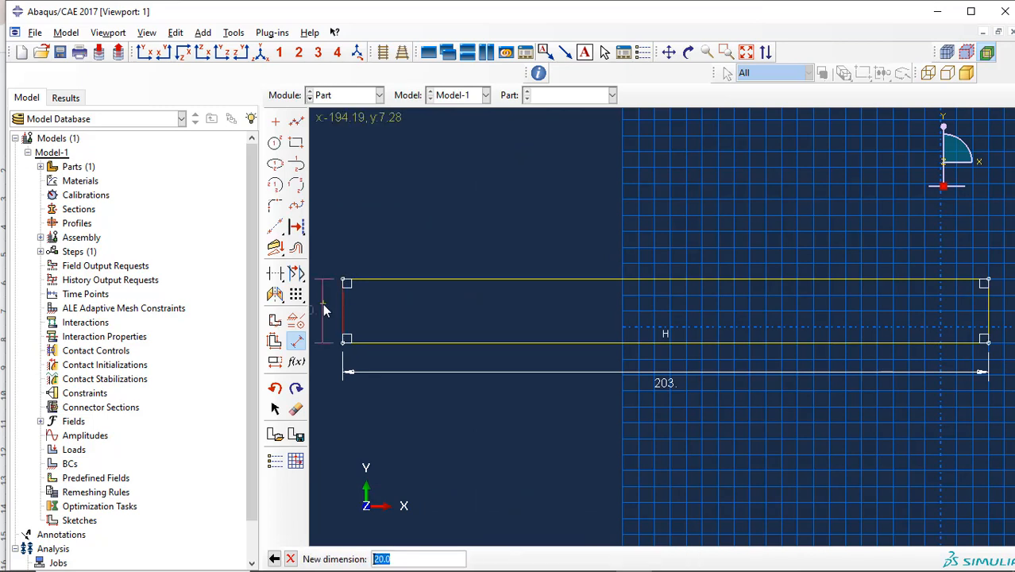
type("2")
type("00")
key("Return")
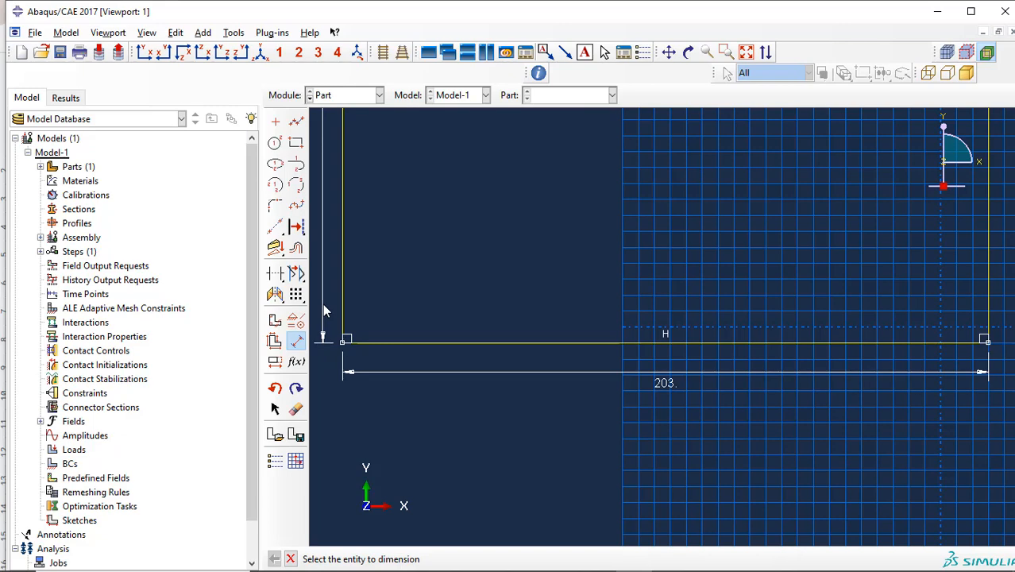
left_click(746, 51)
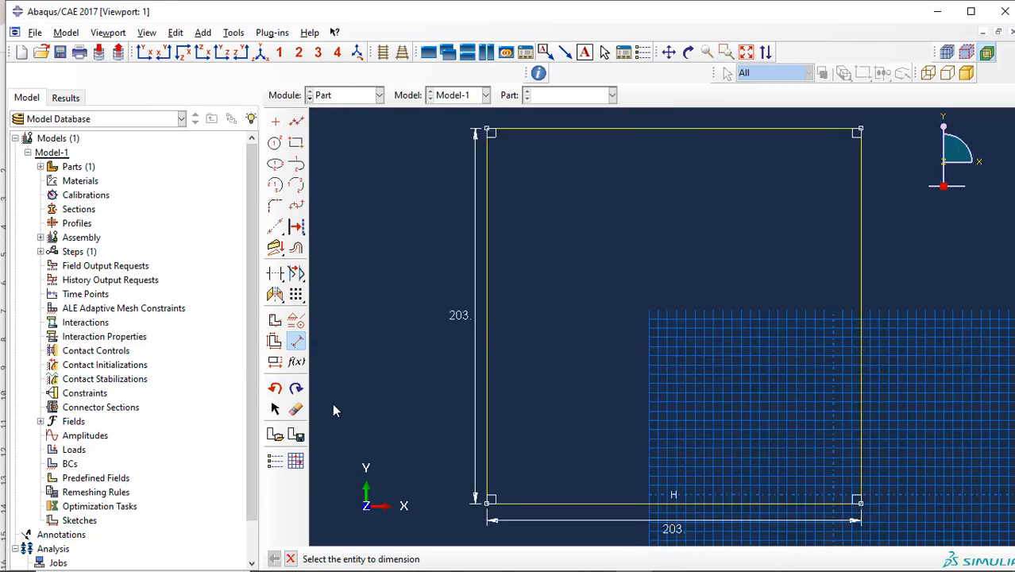
left_click(293, 344)
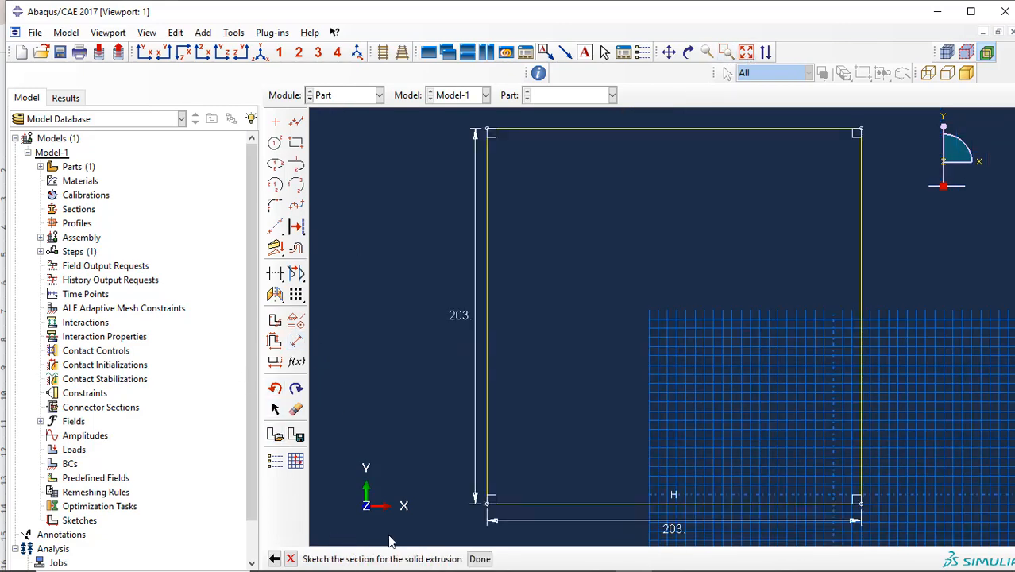
Step: Finish the square sketch and extrude the support plate to a depth of 20
left_click(479, 559)
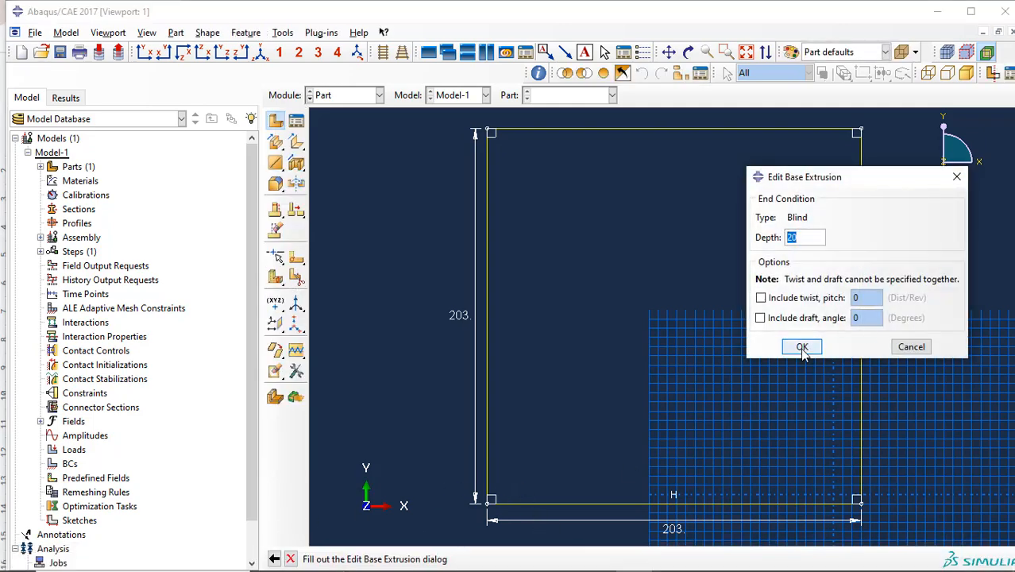
left_click(802, 346)
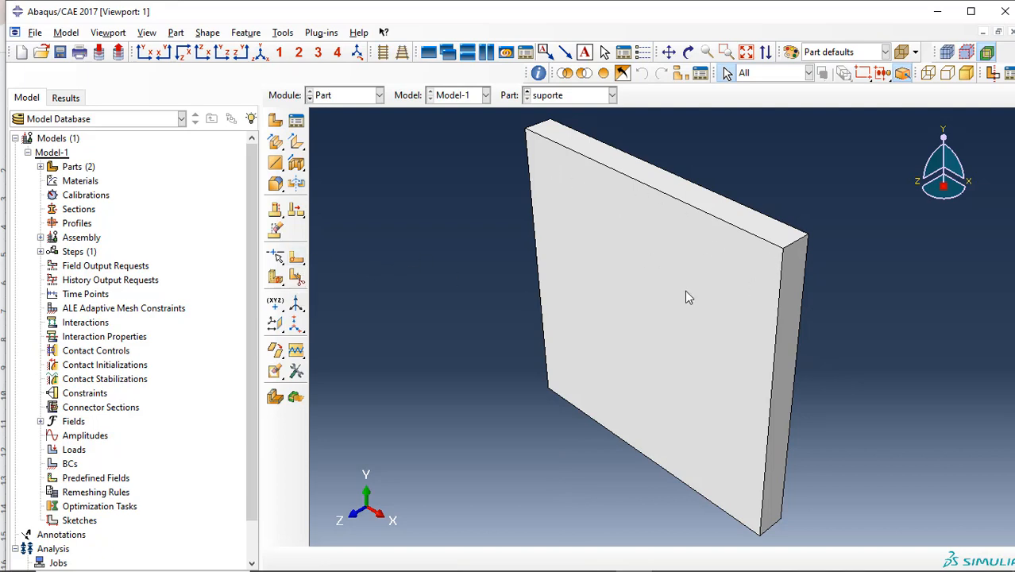
Step: Start a partition sketch on the plate's large front face, using its right edge as the vertical reference
left_click(299, 258)
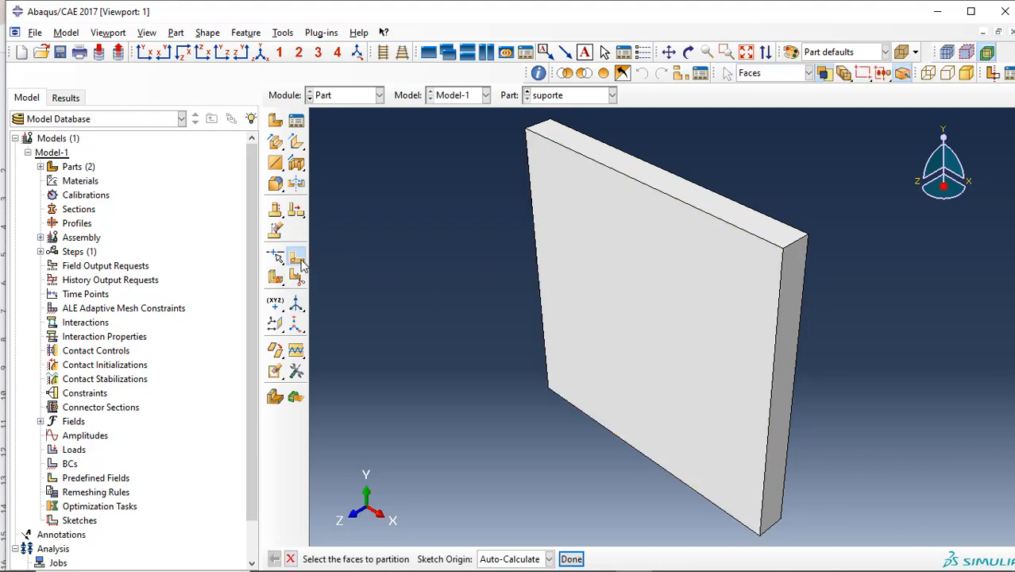
left_click(588, 277)
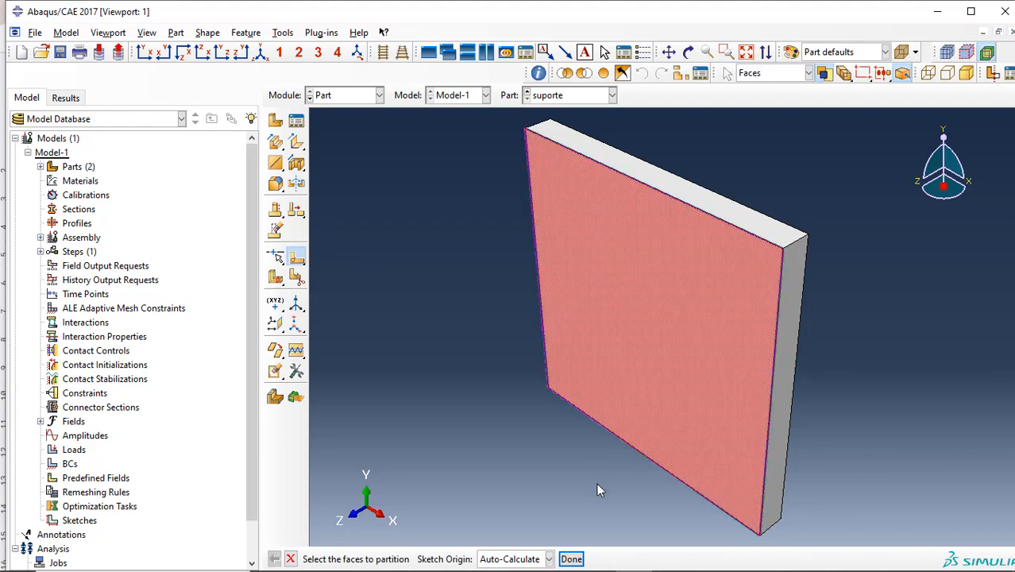
left_click(571, 558)
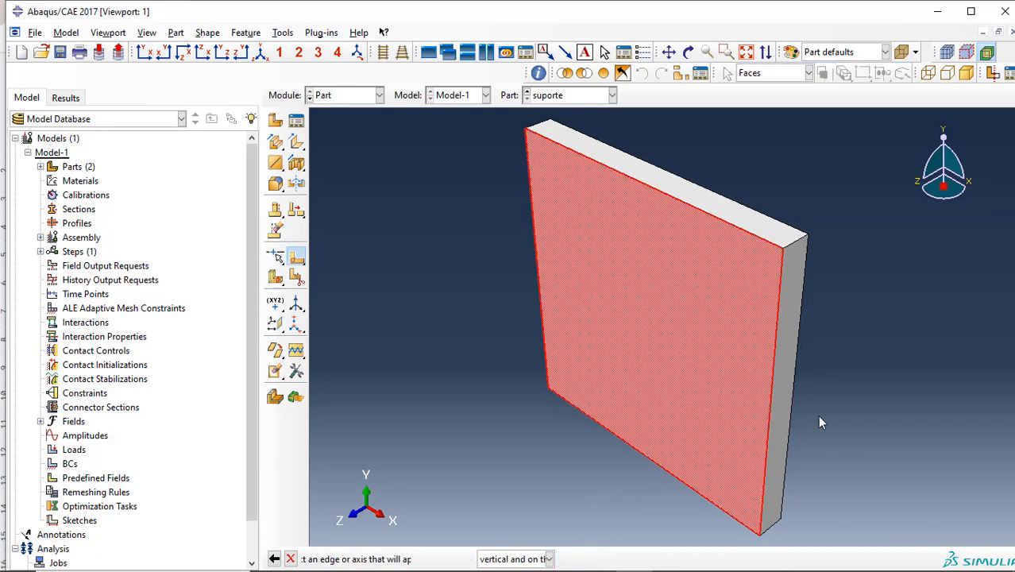
left_click(778, 348)
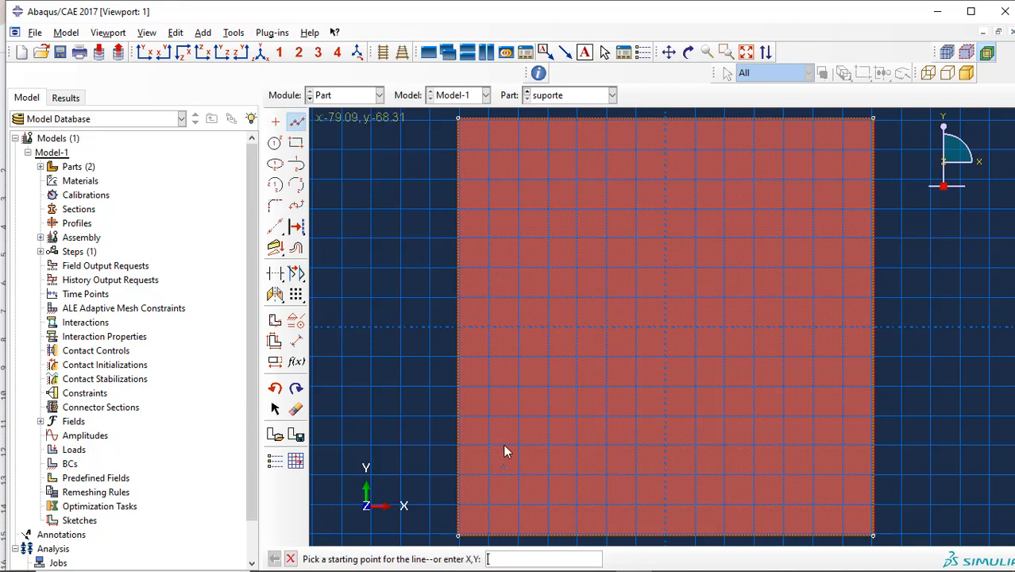
Step: Sketch a horizontal partition line across the face at mid-height, from the left edge to the right edge
left_click(459, 327)
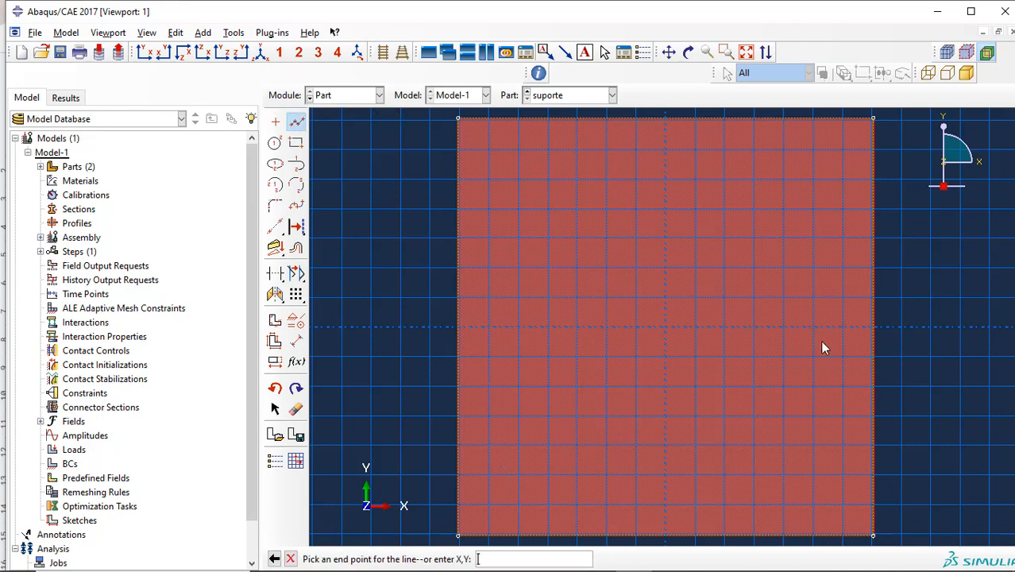
left_click(873, 334)
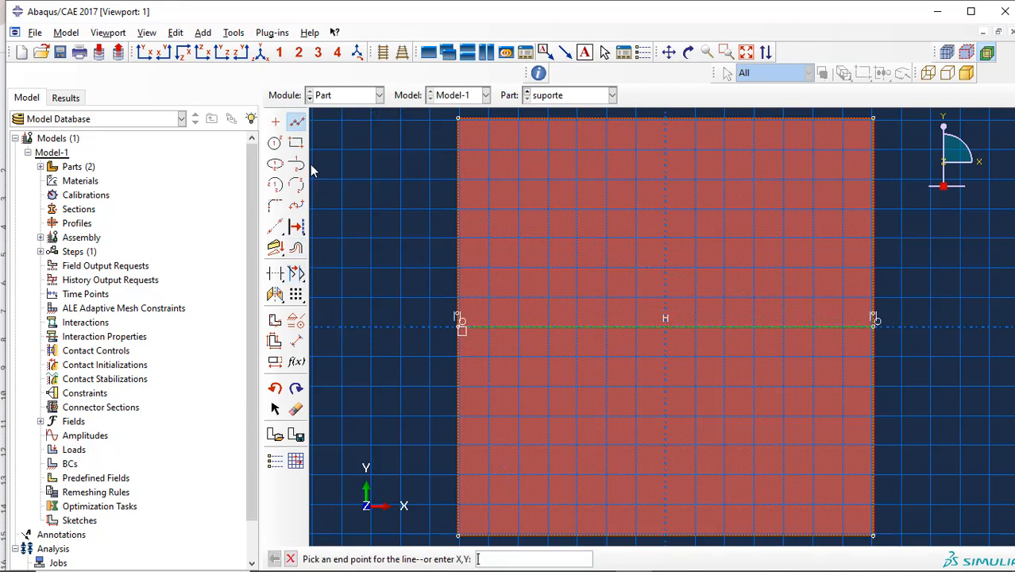
left_click(296, 121)
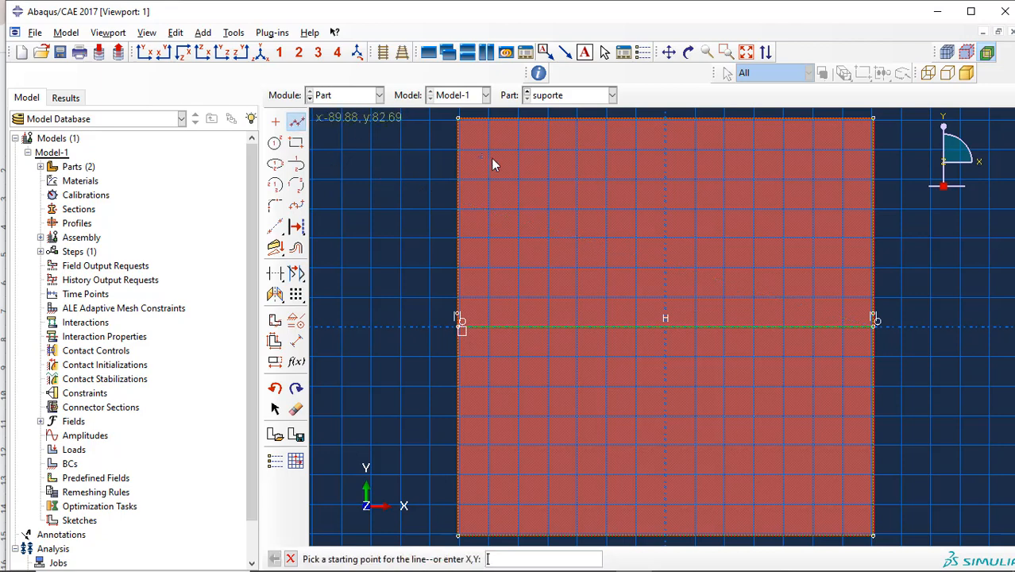
Step: Sketch a vertical partition line across the plate face at mid-width, from top edge to bottom edge, and finish the partition sketch
left_click(665, 119)
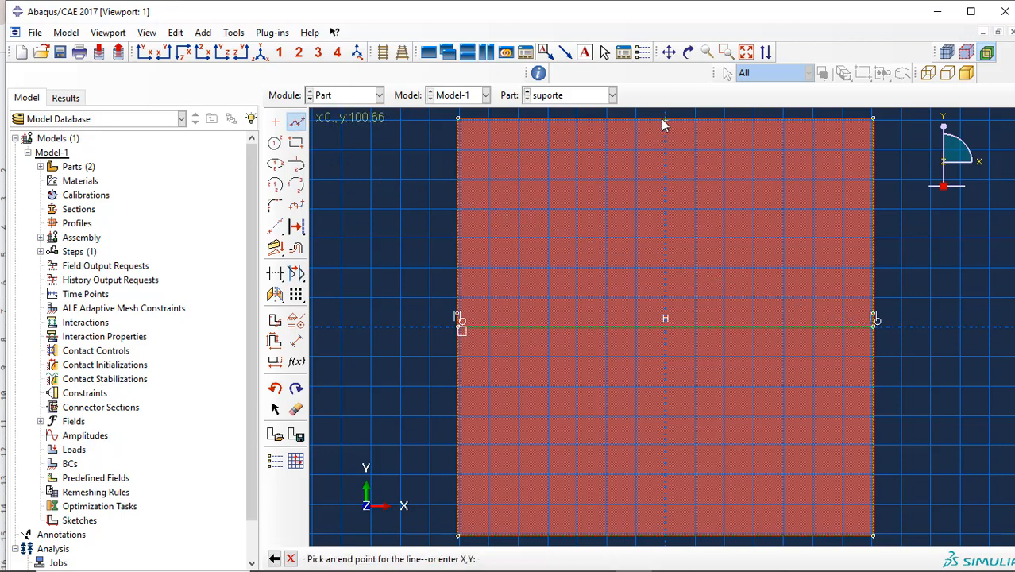
left_click(665, 543)
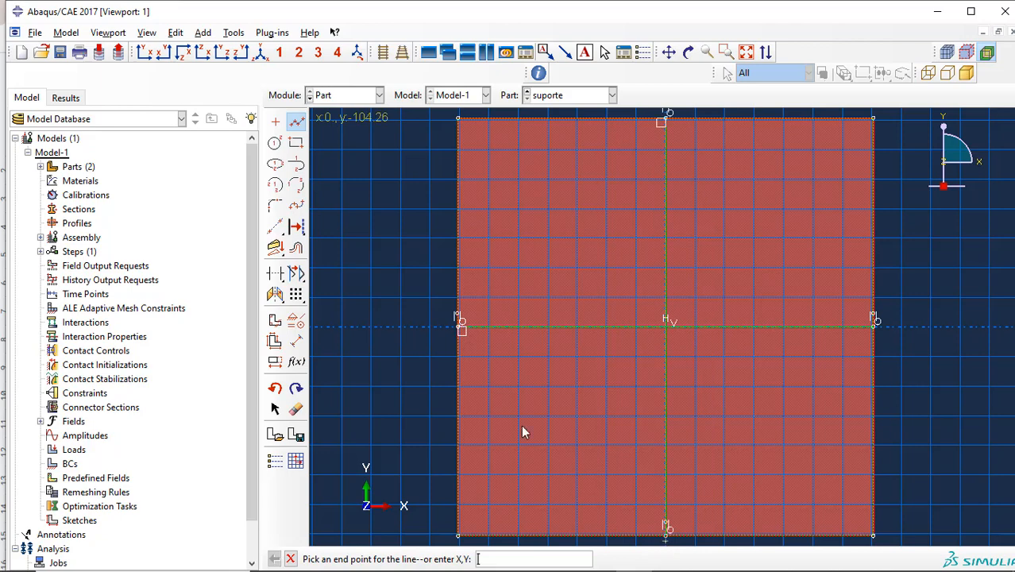
left_click(301, 129)
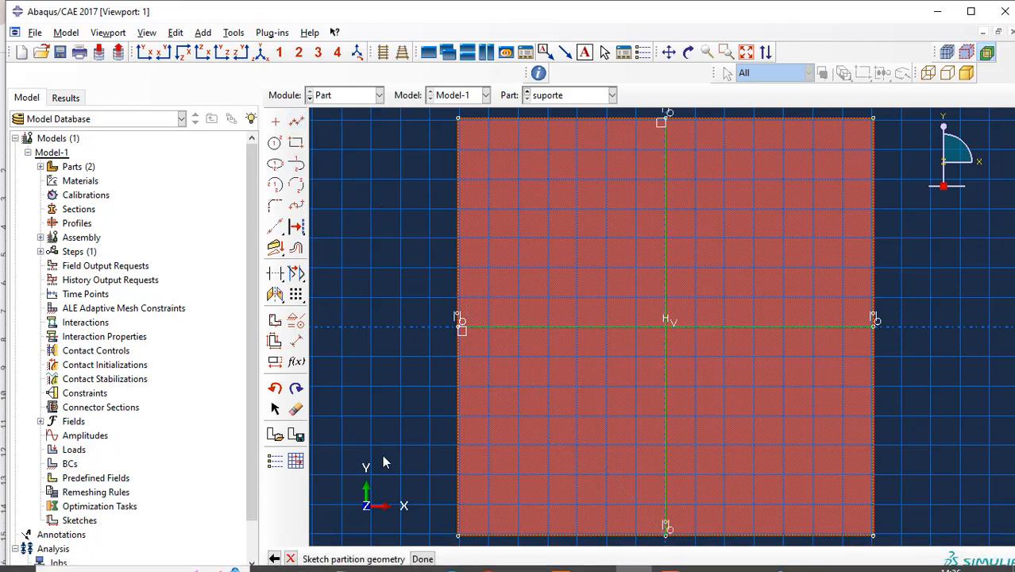
left_click(423, 558)
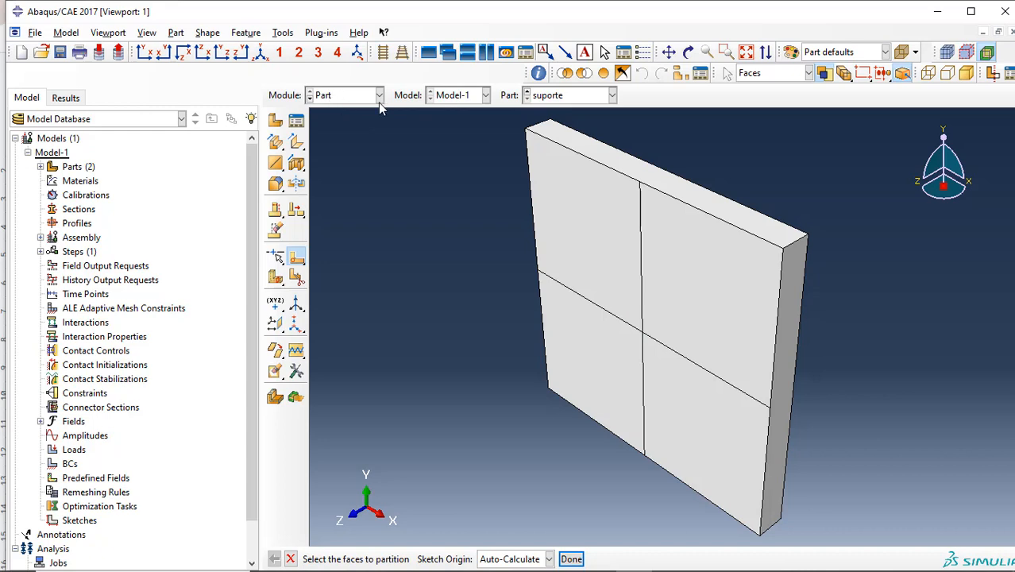
Step: Convert the support plate's solid cell to a shell with Create Shell: From Solid
left_click(297, 142)
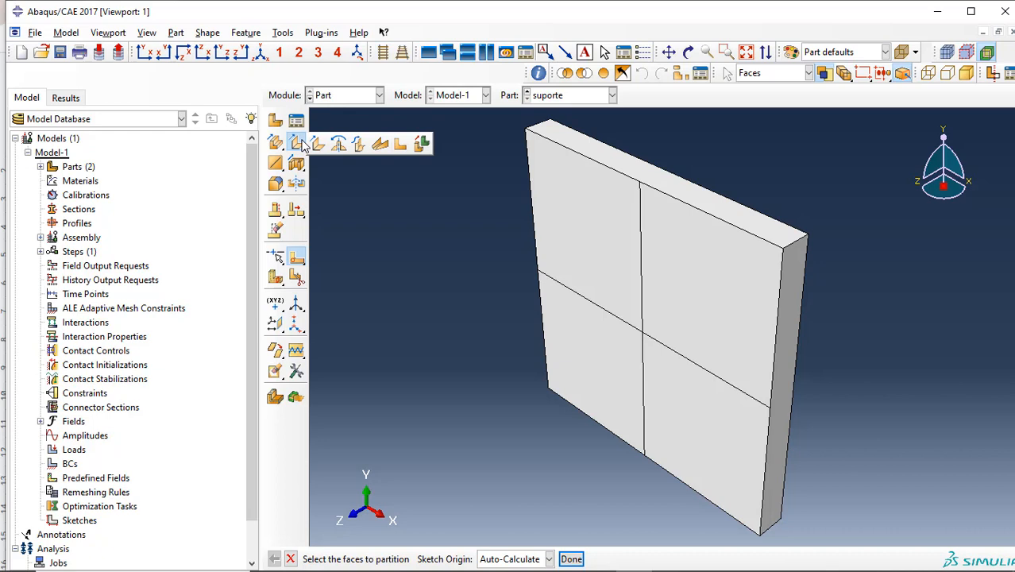
left_click(414, 142)
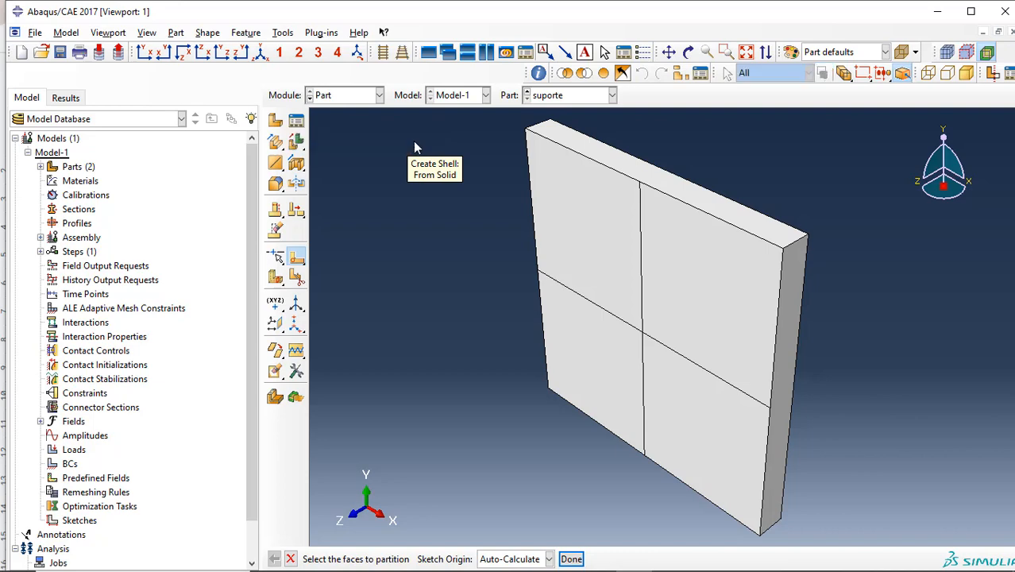
left_click(600, 204)
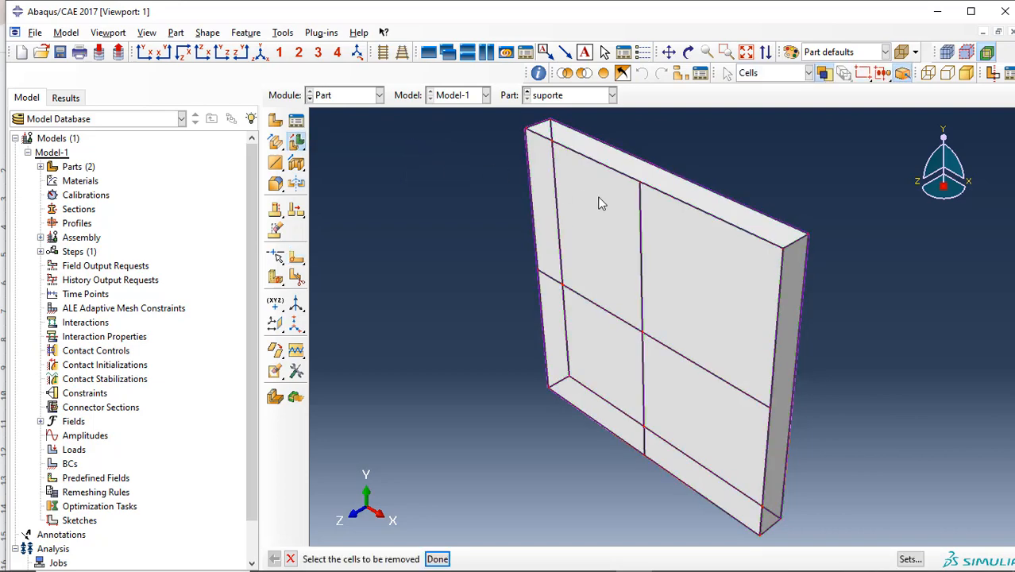
left_click(437, 556)
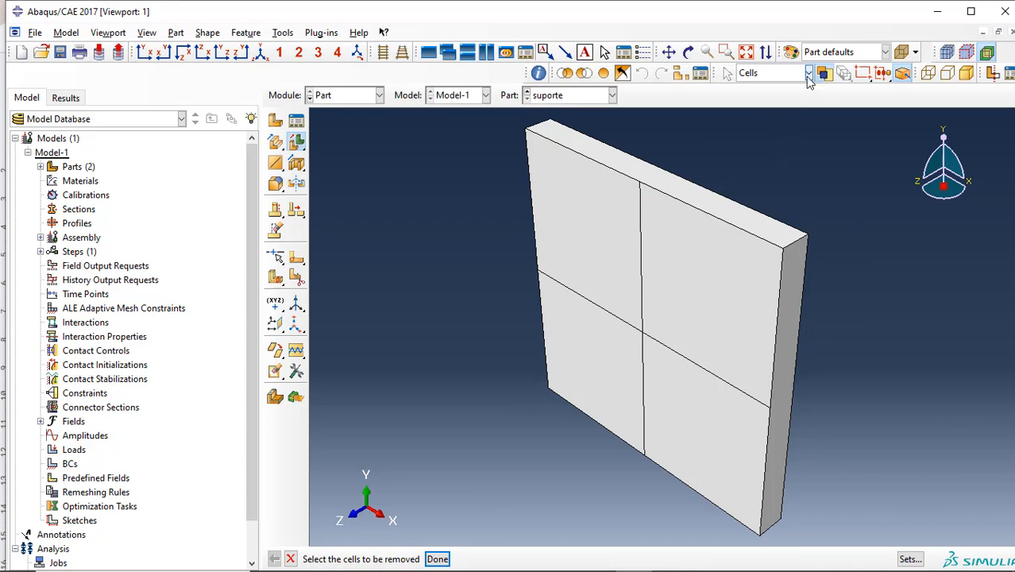
left_click(989, 74)
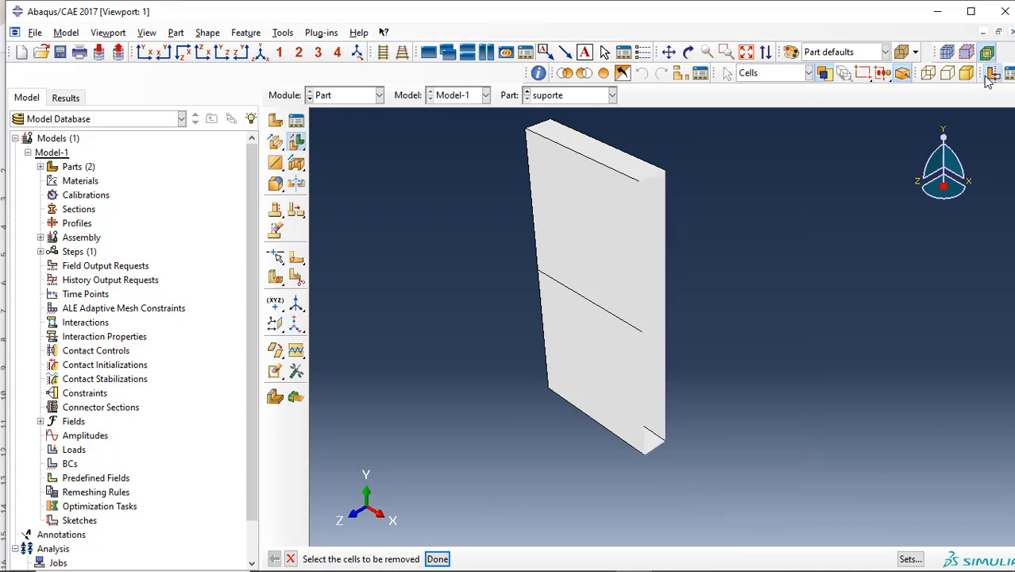
left_click(687, 53)
left_click_drag(640, 316, 503, 274)
left_click_drag(594, 277, 697, 267)
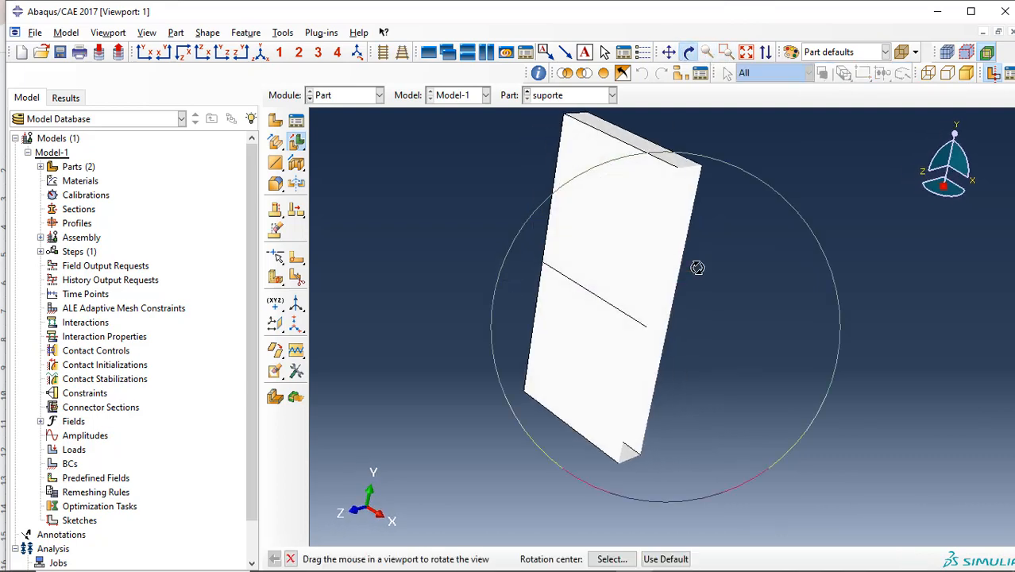
left_click(687, 53)
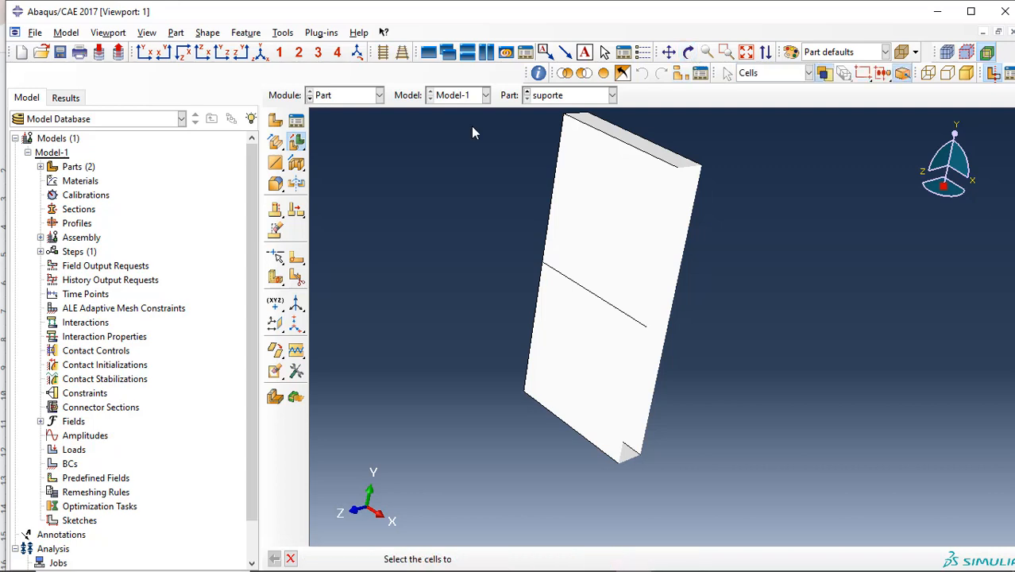
Step: Create a material named aço in the Property module and add an isotropic Elastic behavior
left_click(349, 99)
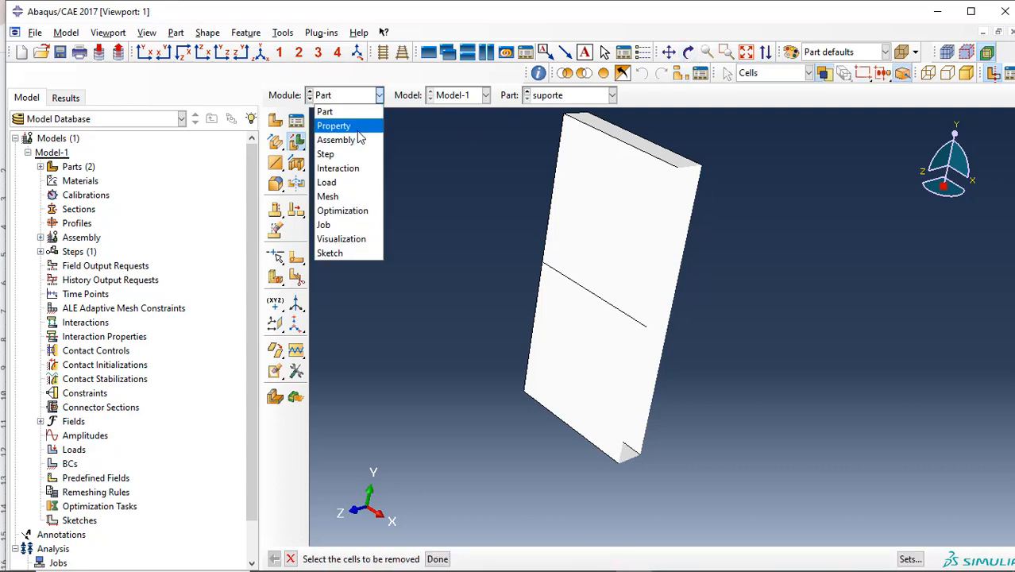
left_click(357, 130)
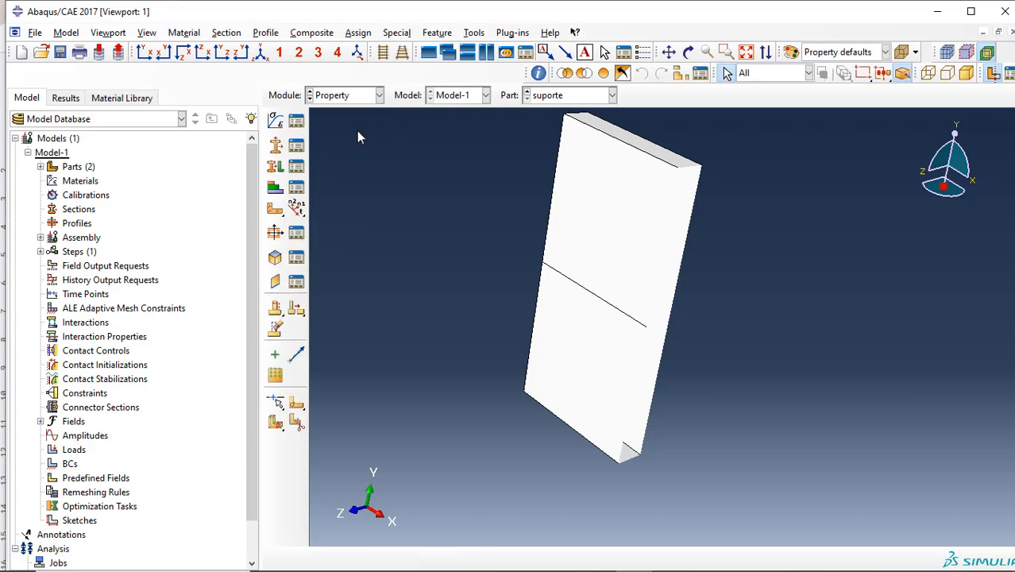
left_click(295, 120)
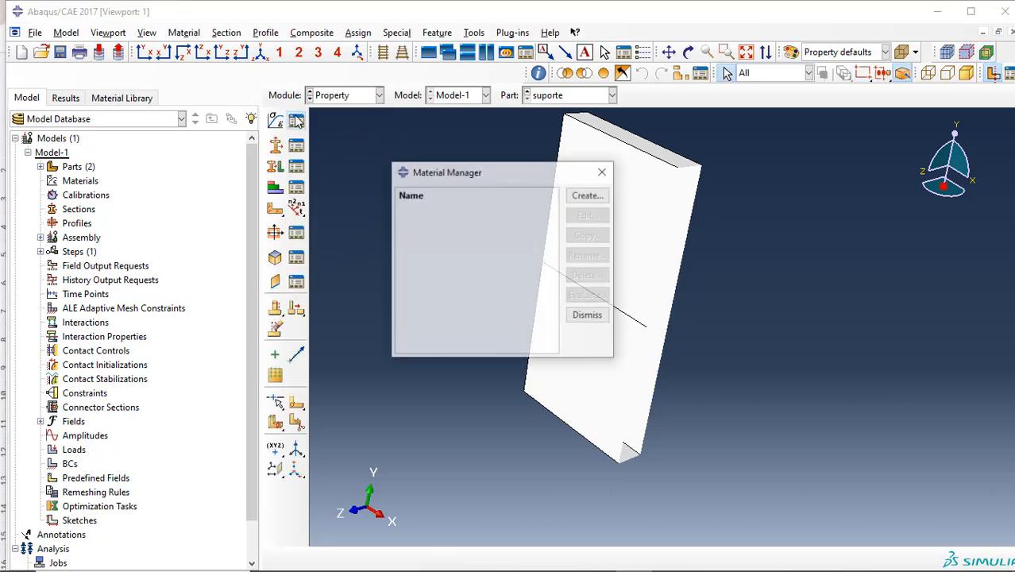
left_click(588, 196)
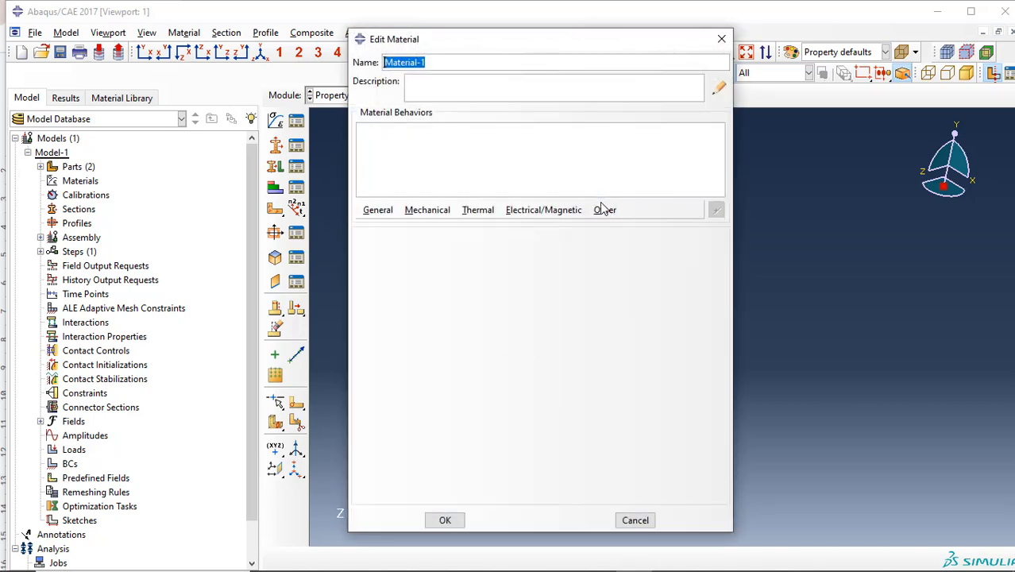
type("aço")
left_click(419, 216)
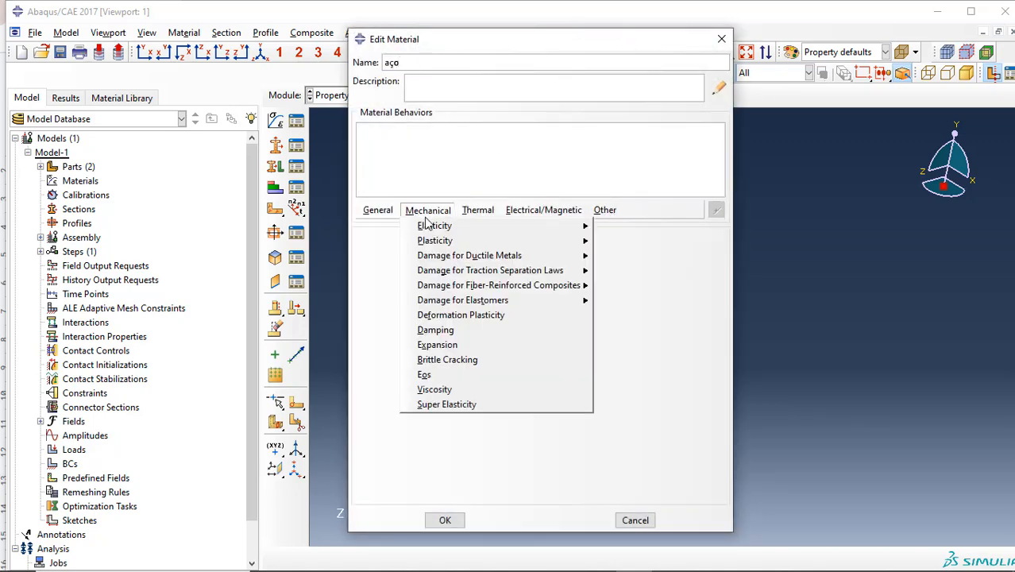
mouse_move(446, 229)
left_click(627, 228)
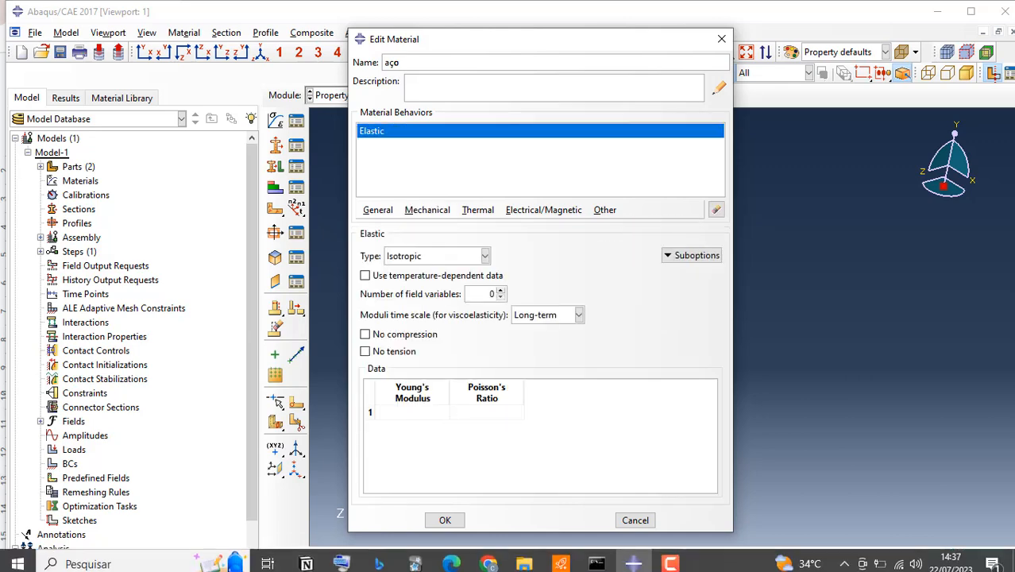
Step: Switch to the Google Docs document in Chrome and copy the Young's modulus value 200000
left_click(488, 556)
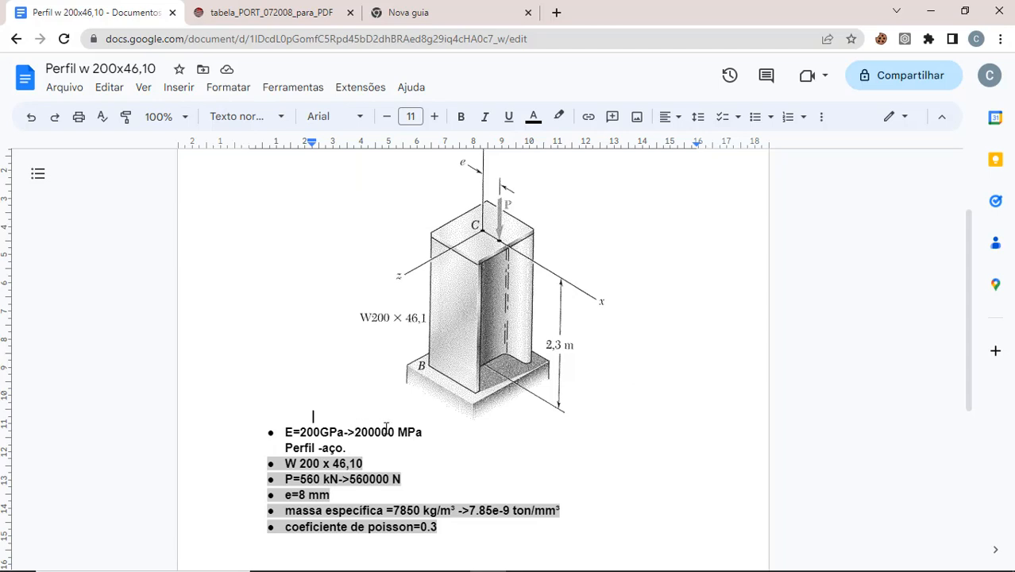
double_click(390, 431)
left_click(395, 431)
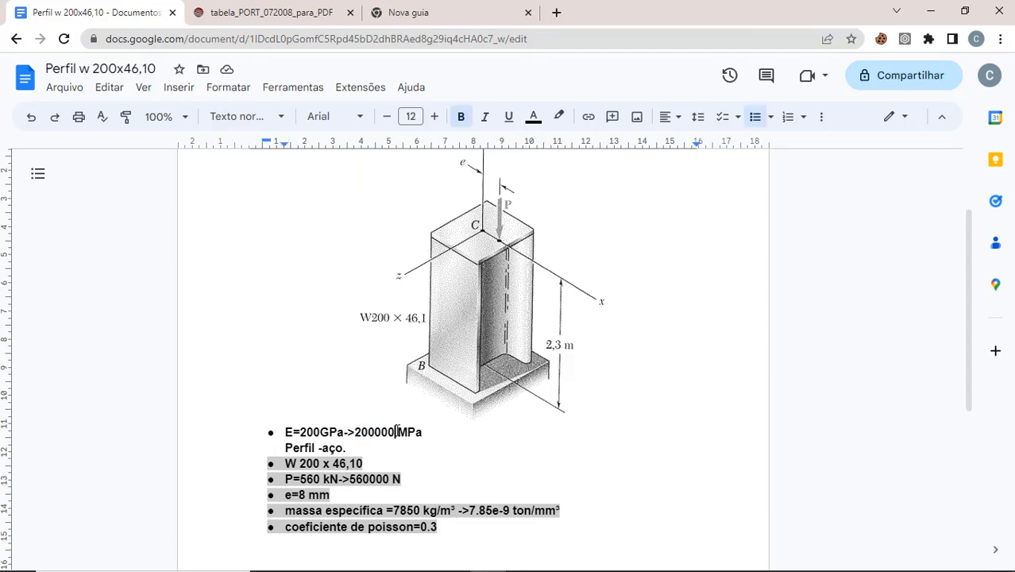
left_click_drag(396, 431, 356, 429)
key("ctrl+c")
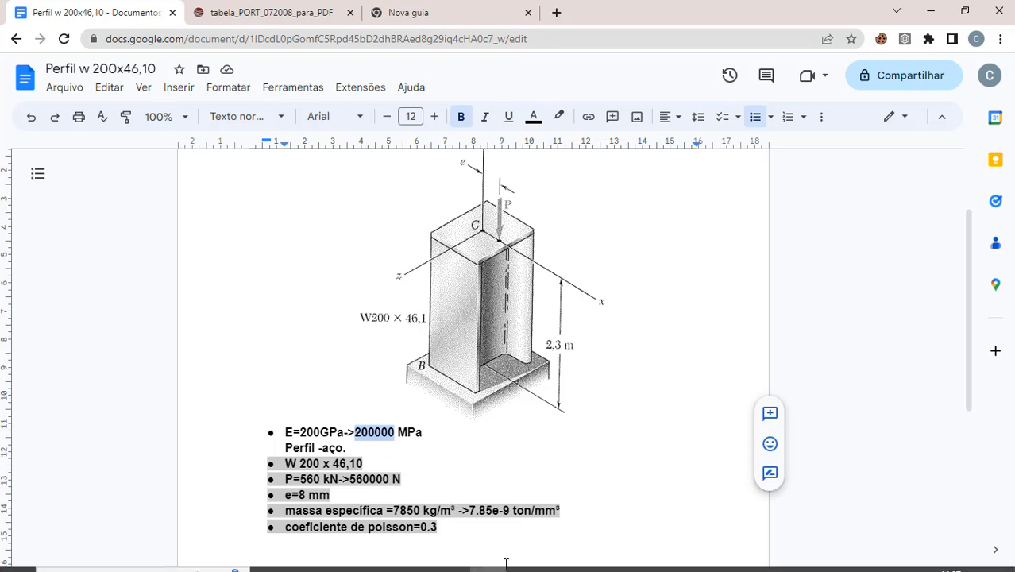
Step: Switch back to Abaqus/CAE and set the material's Young's modulus to 200000 and Poisson's ratio to 0.3
left_click(633, 559)
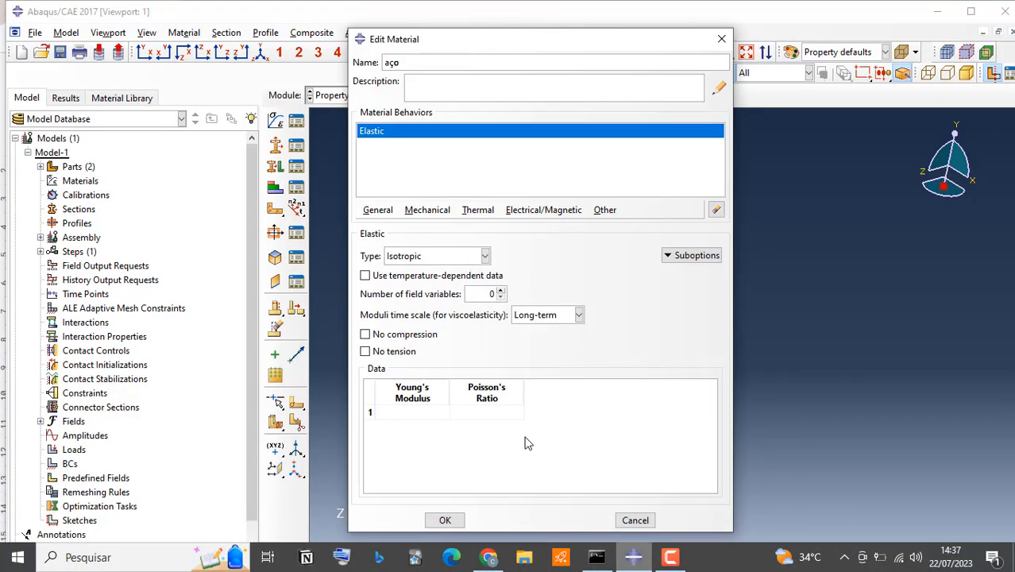
left_click(415, 412)
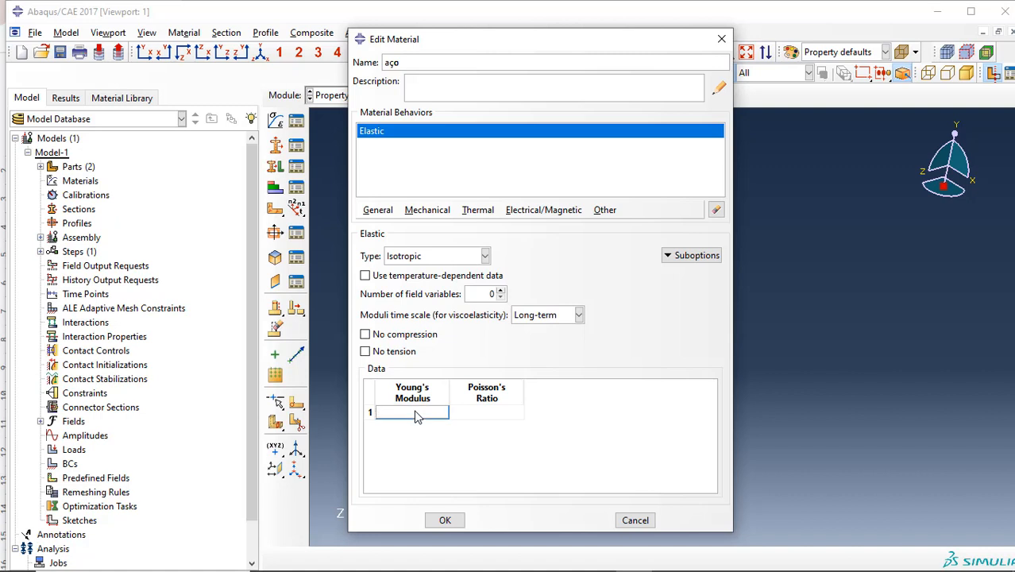
key("ctrl+v")
left_click(458, 414)
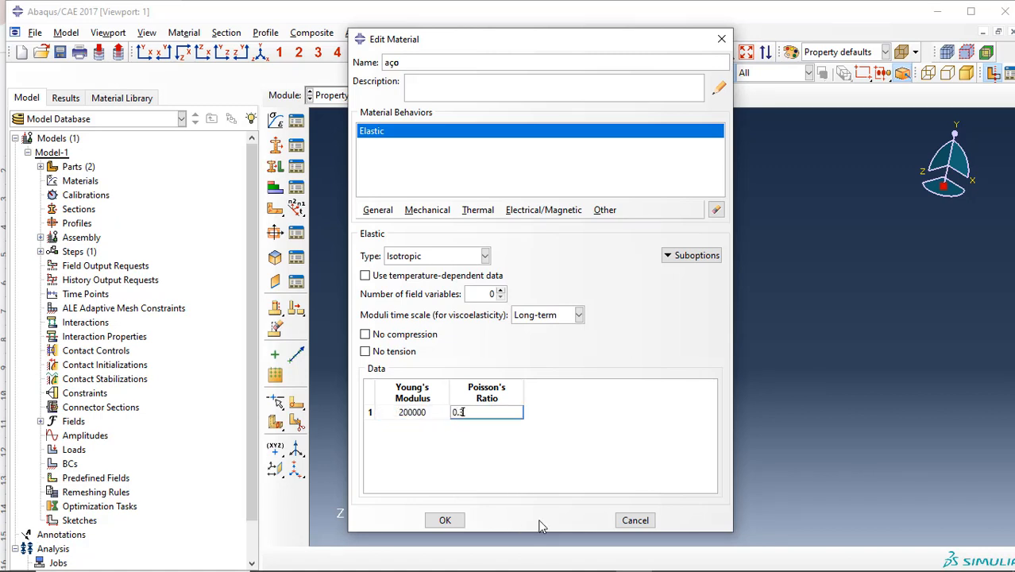
key("Return")
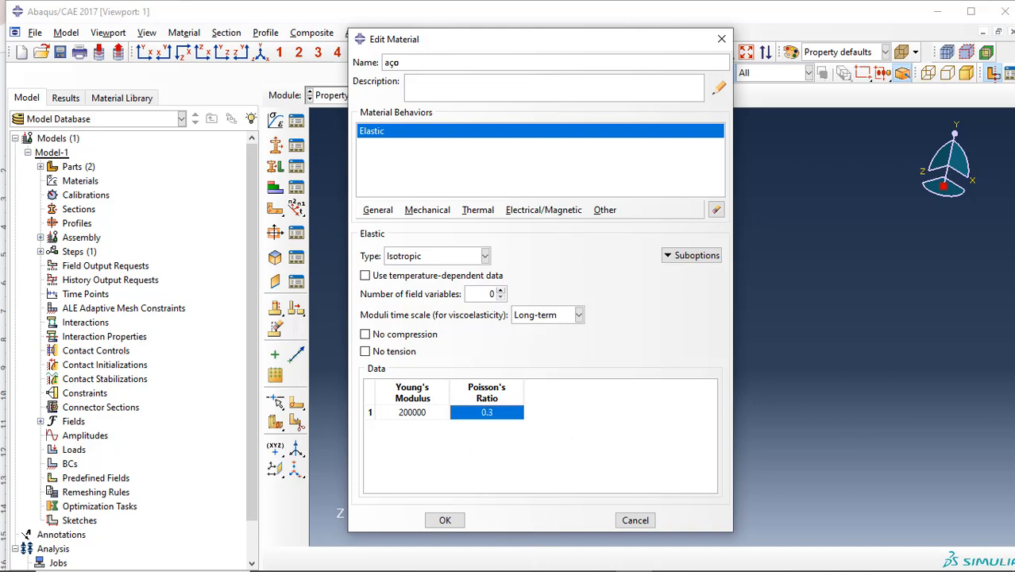
Step: Add a uniform Density behavior to the aço material
left_click(500, 560)
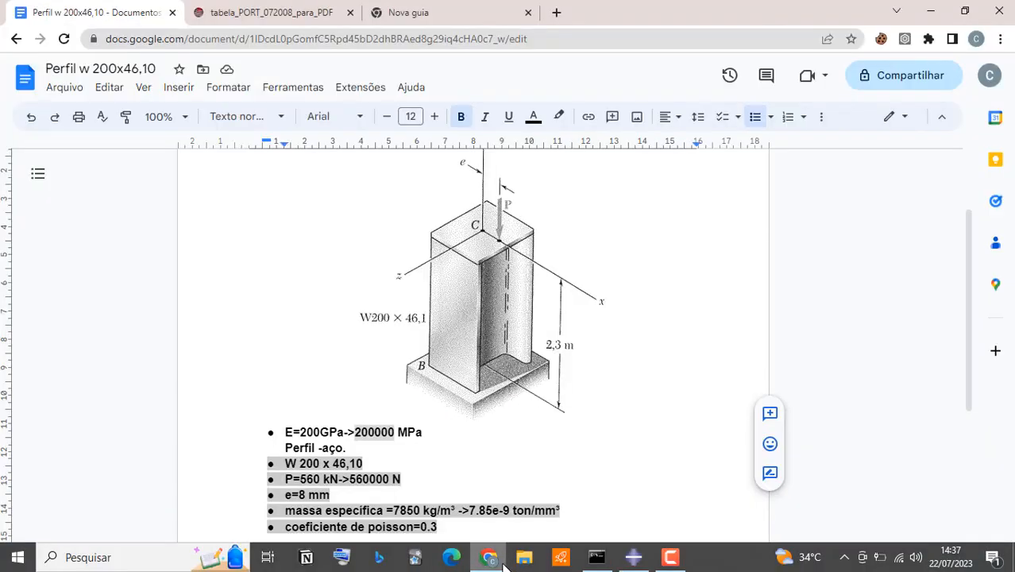
left_click(502, 560)
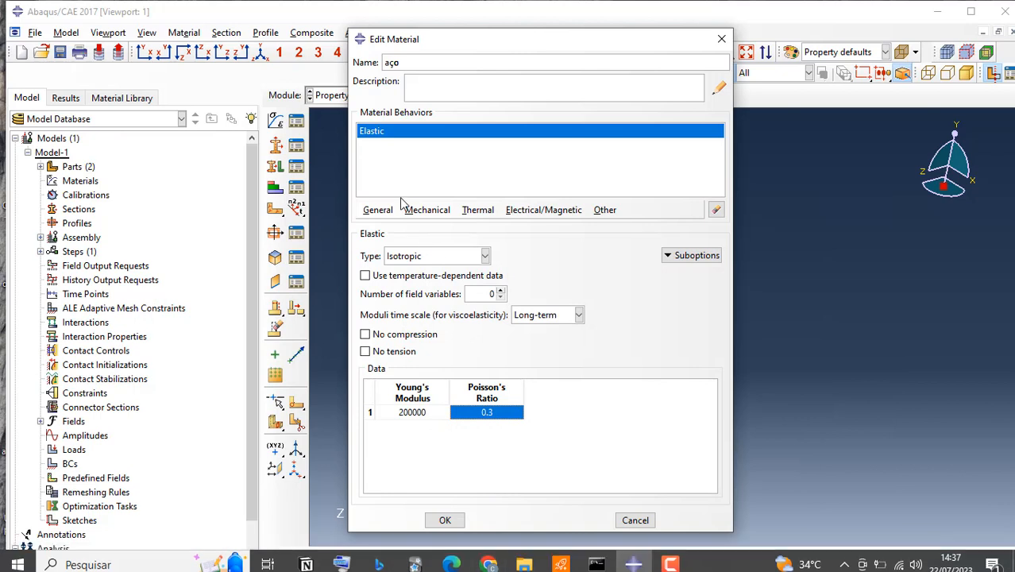
left_click(419, 209)
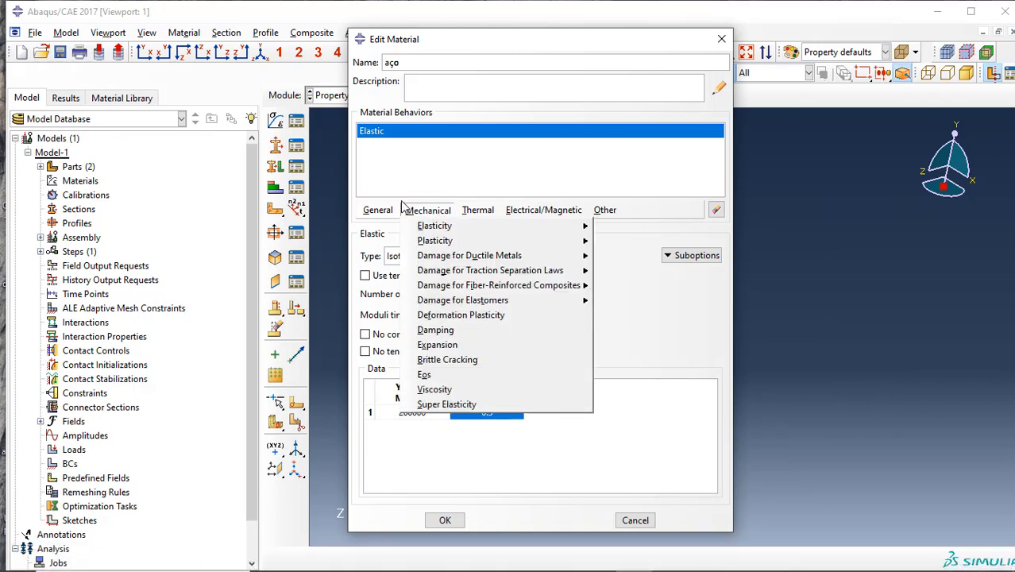
left_click(390, 217)
left_click(385, 211)
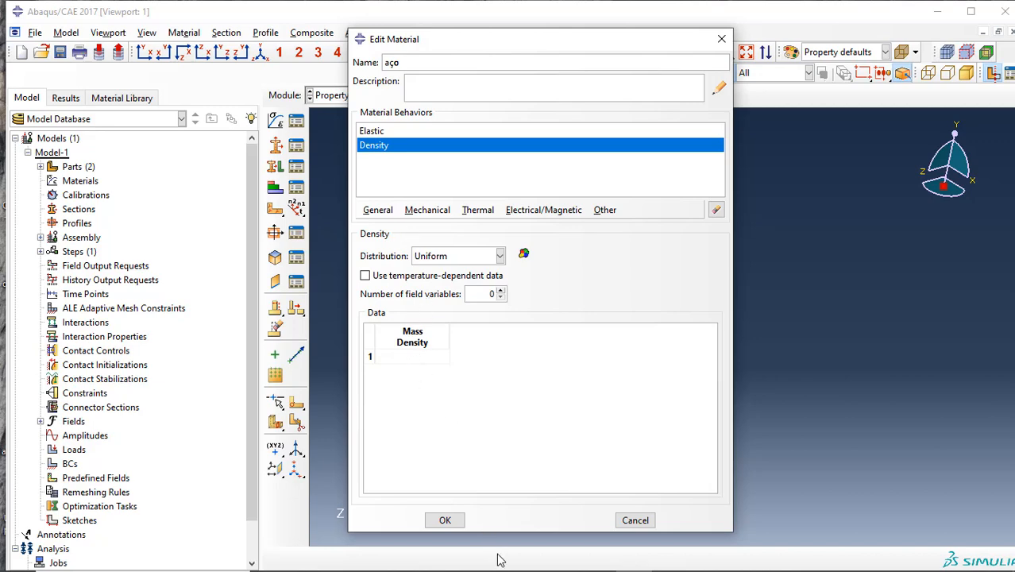
Step: Switch to the Google Docs document in Chrome and copy the mass density value 7.85e-9
mouse_move(523, 567)
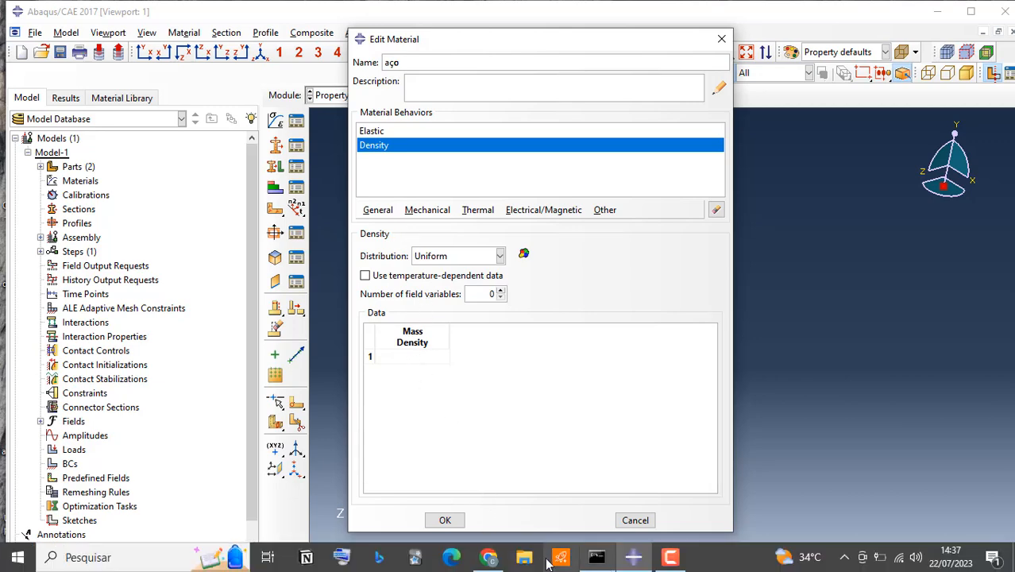
left_click(487, 558)
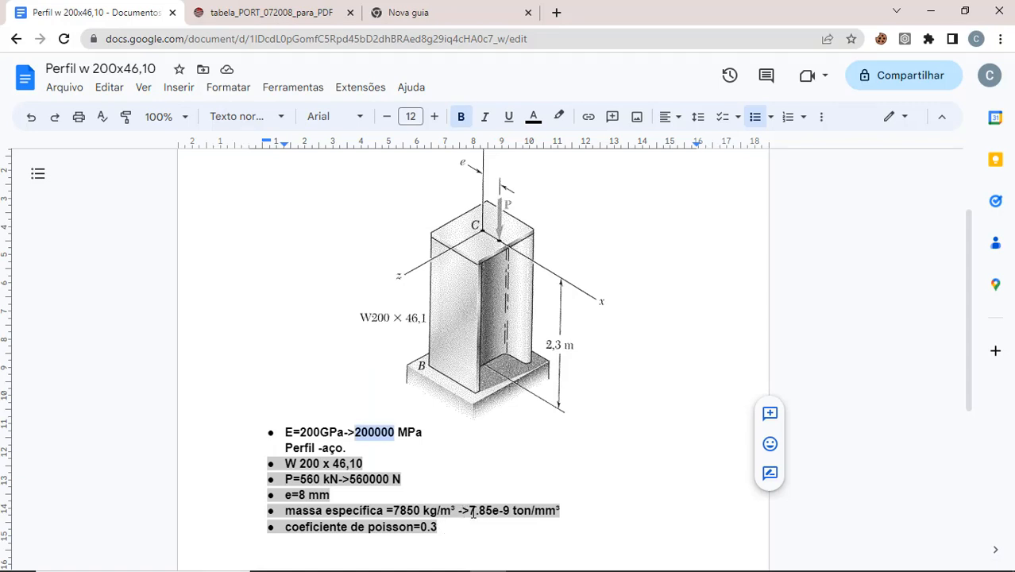
left_click_drag(470, 510, 516, 514)
key("ctrl+c")
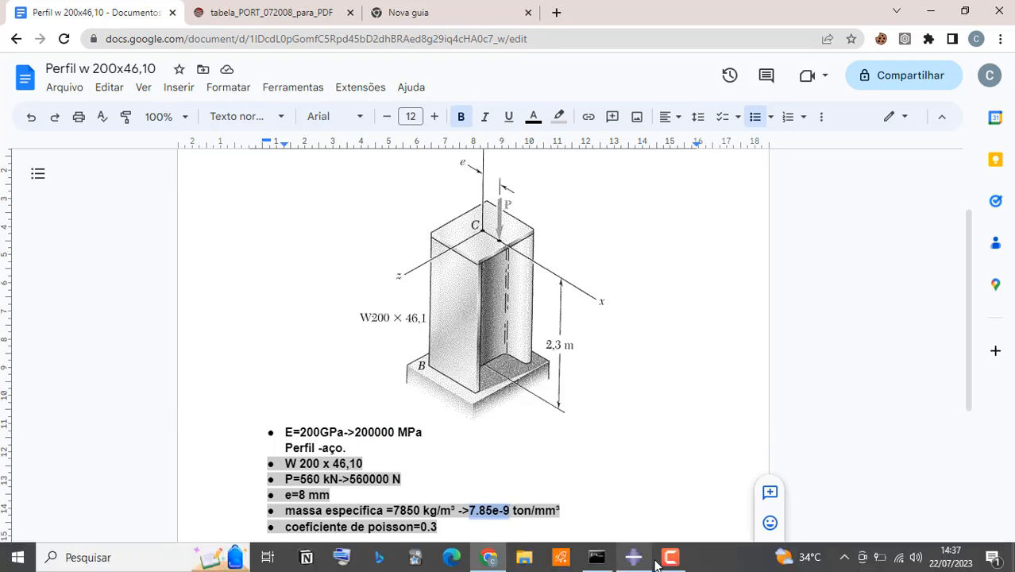
Step: Switch back to Abaqus/CAE, set the mass density to 7.85e-9, and save the aço material
left_click(641, 559)
left_click(393, 357)
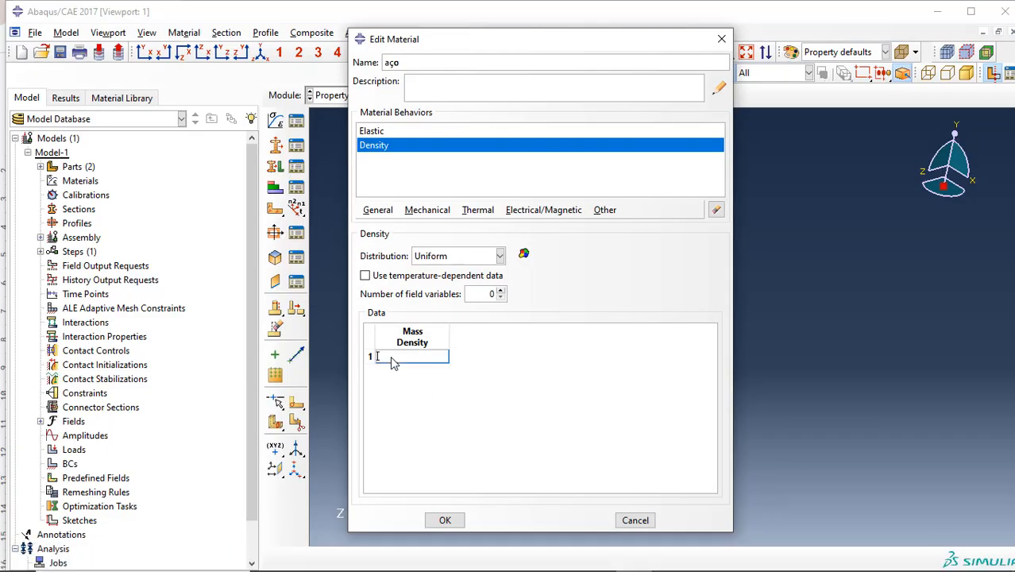
key("ctrl+v")
left_click(446, 521)
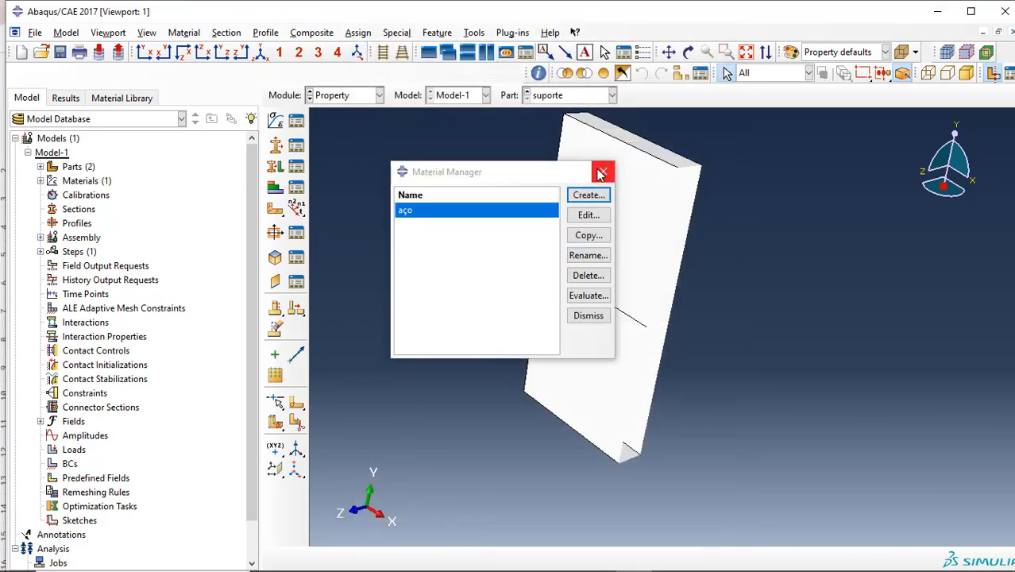
left_click(601, 172)
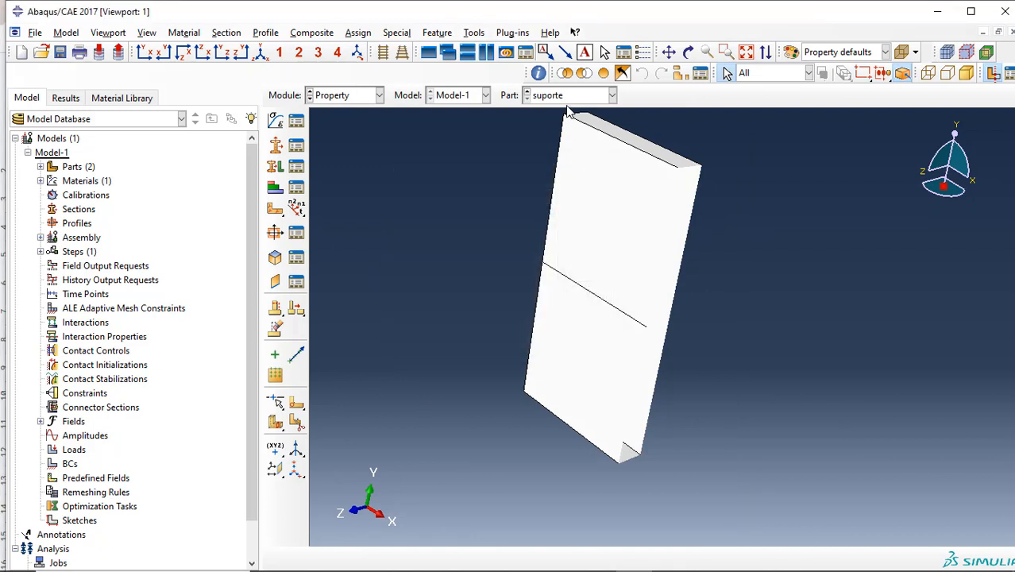
Step: Make perfil w200x46,10 the current part and create a solid homogeneous section named Section-1 with the aço material
left_click(566, 97)
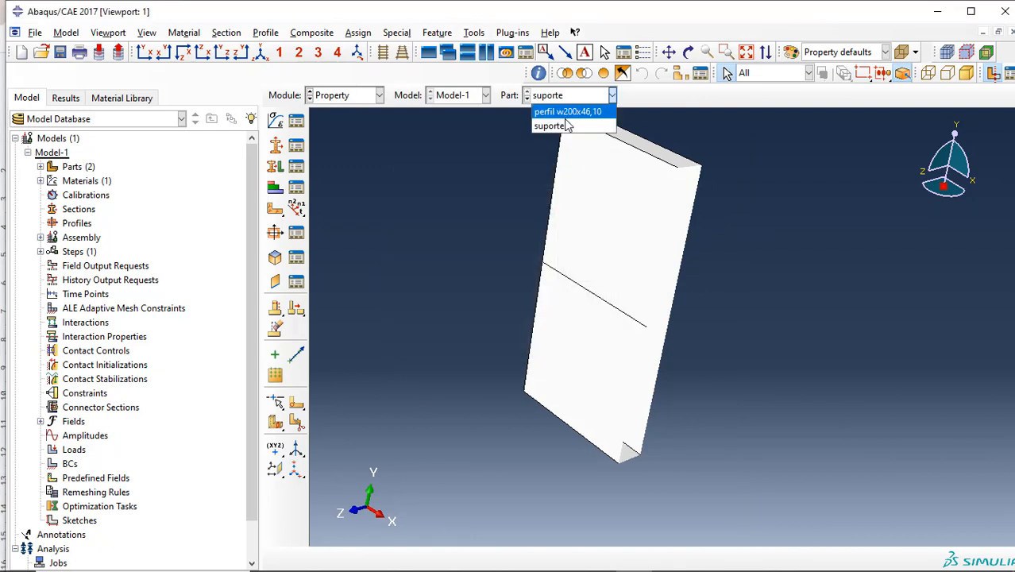
left_click(567, 111)
left_click(297, 146)
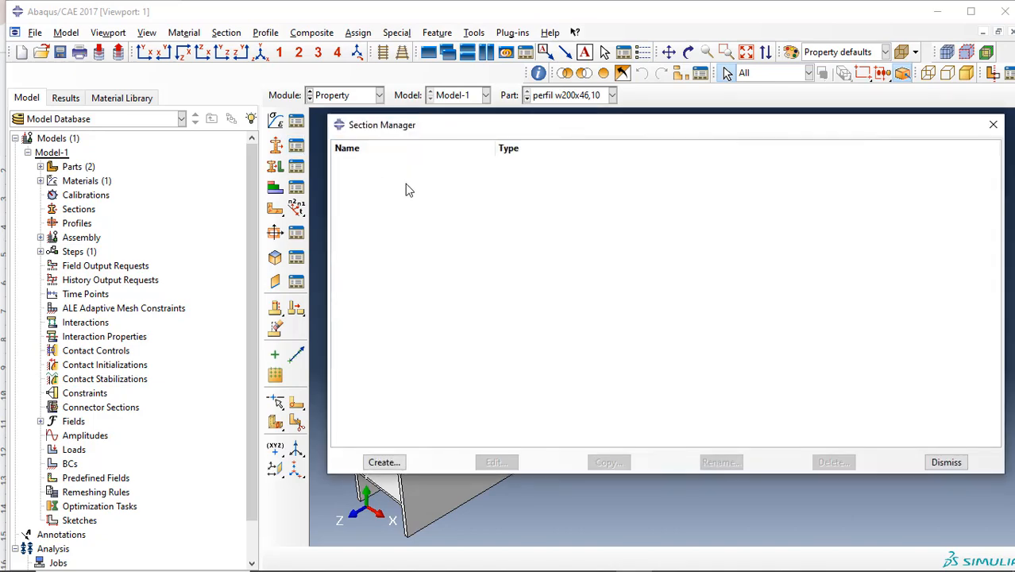
left_click(400, 464)
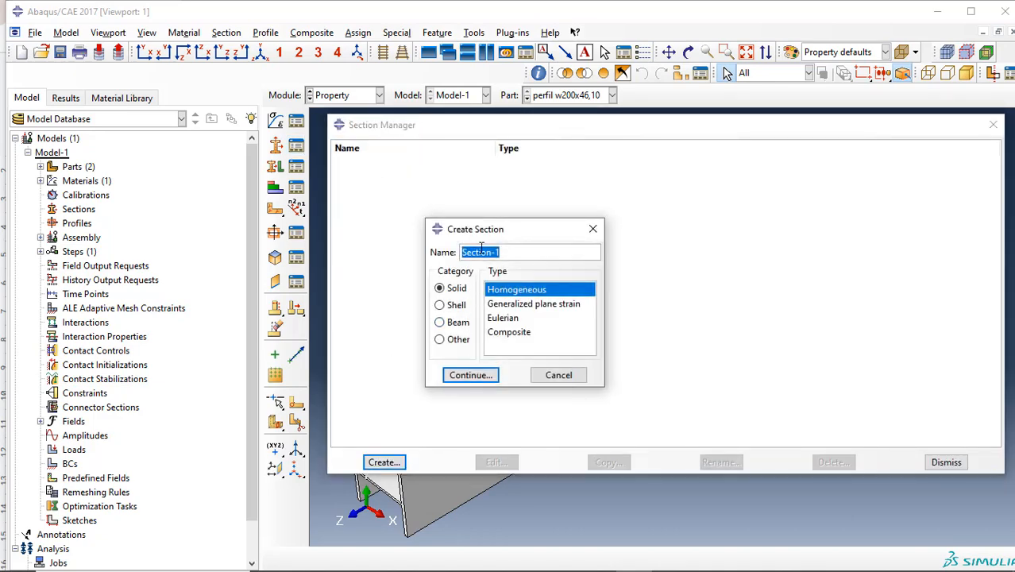
left_click(470, 374)
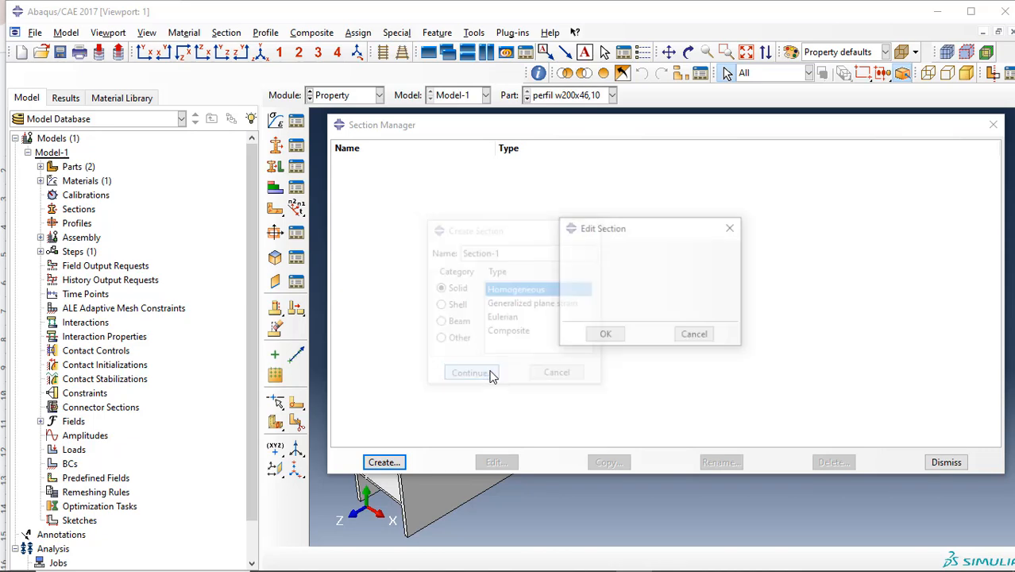
left_click(619, 333)
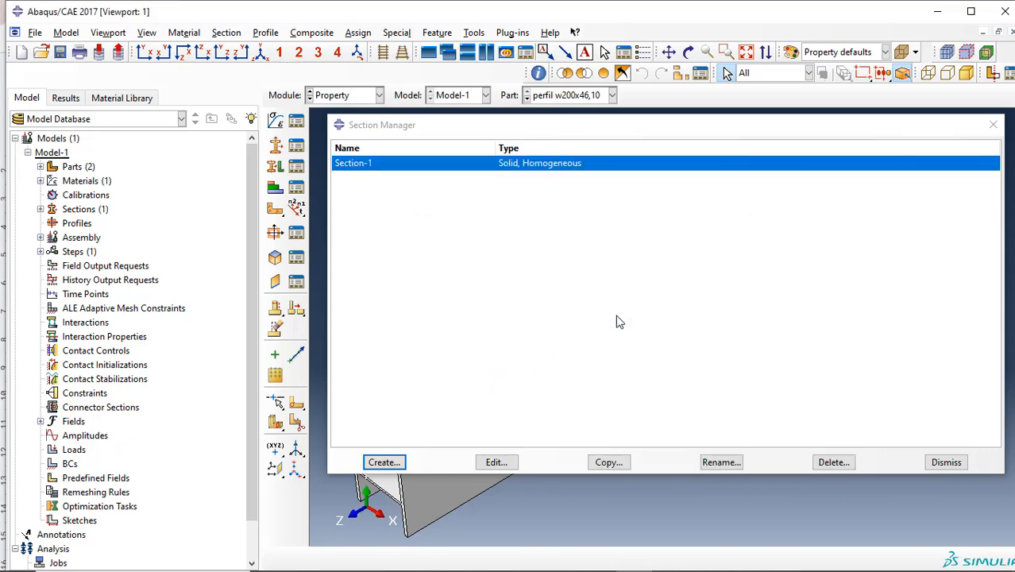
left_click(992, 124)
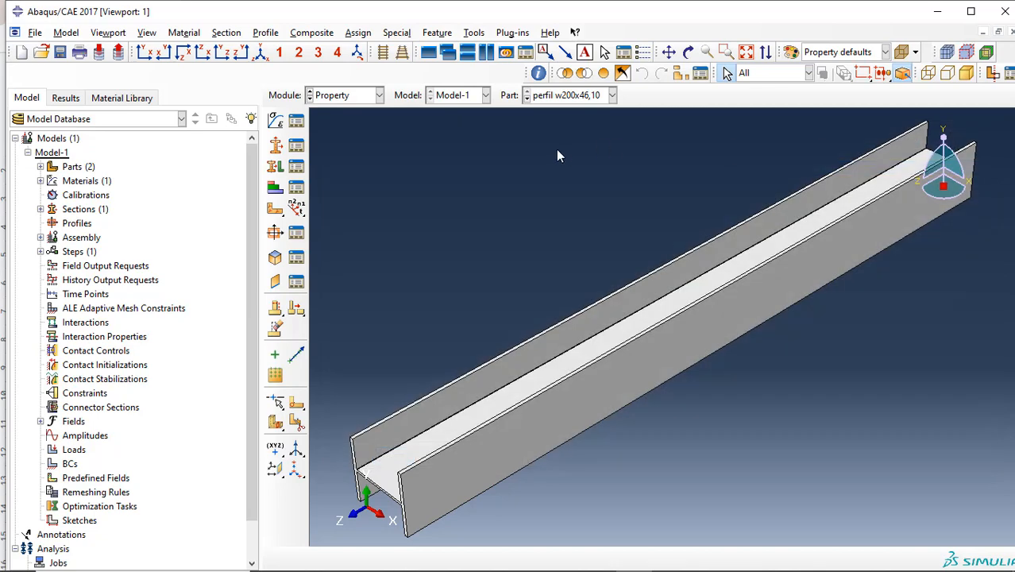
Step: Assign Section-1 to the entire perfil w200x46,10 column, creating the region set Set-1
left_click(273, 167)
left_click(566, 345)
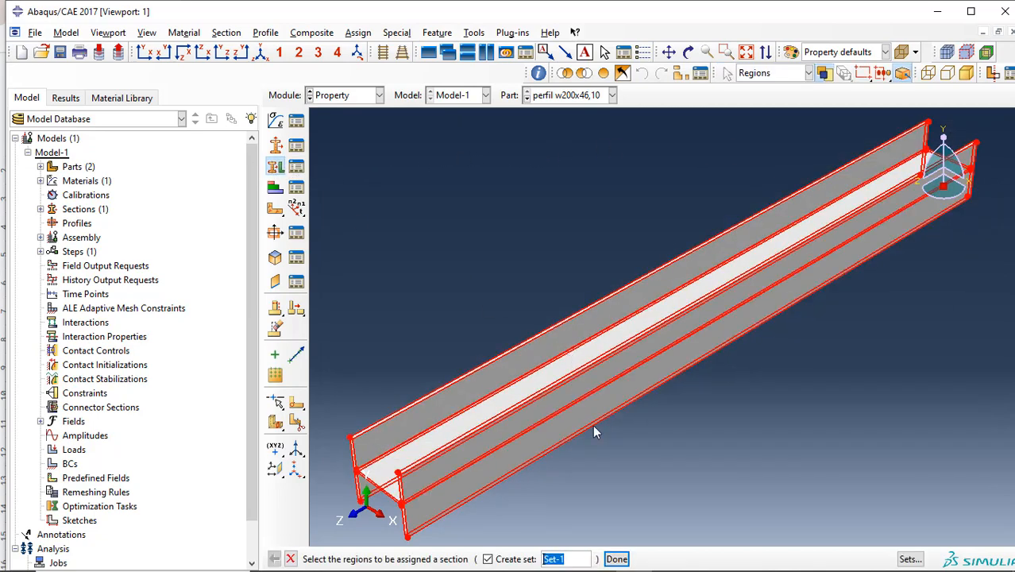
left_click(617, 559)
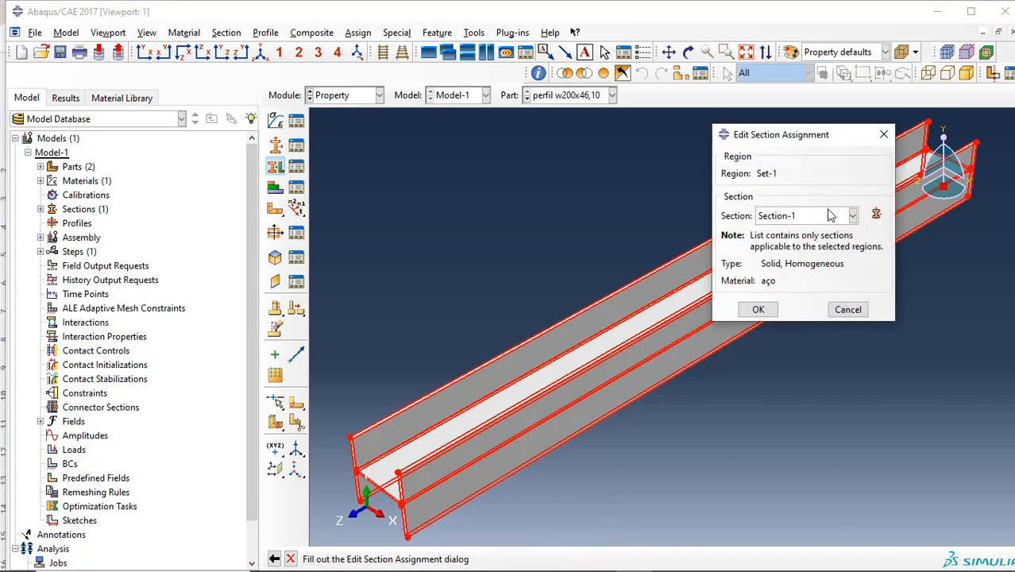
left_click(756, 309)
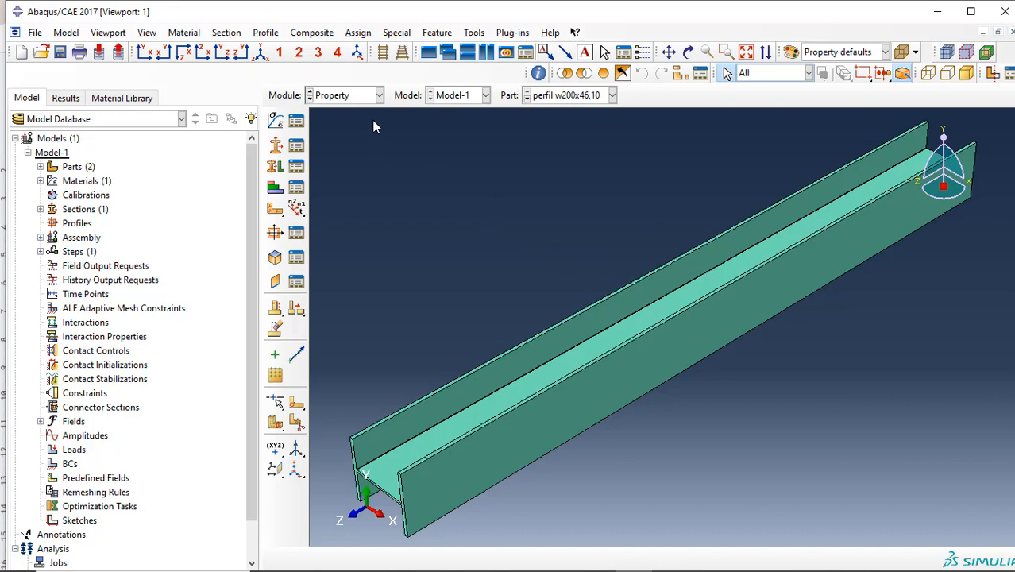
Step: Go to the Assembly module and create a dependent instance of perfil w200x46,10, with auto-offset from other instances enabled
left_click(368, 97)
left_click(368, 139)
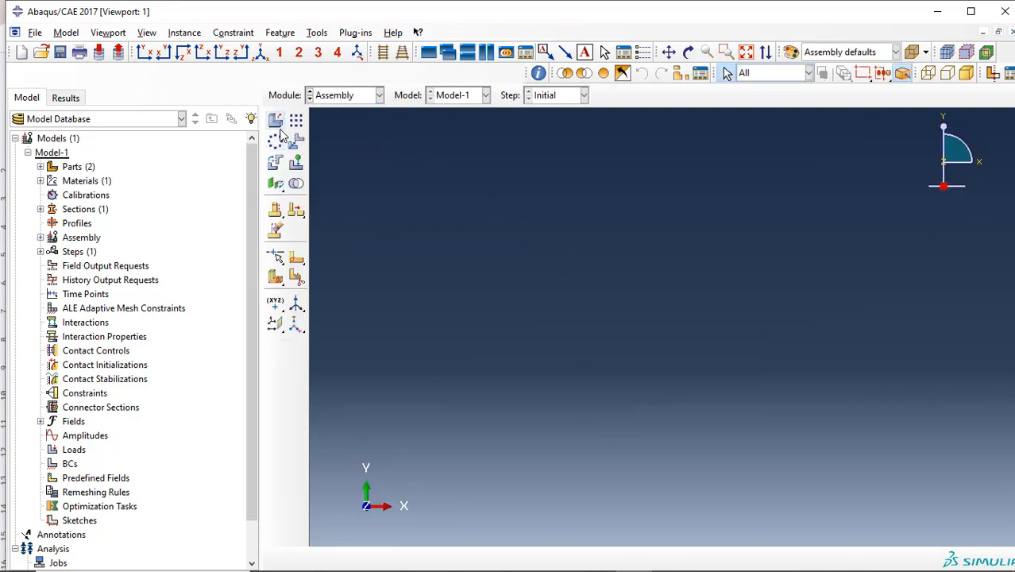
left_click(277, 125)
left_click_drag(656, 296, 657, 291)
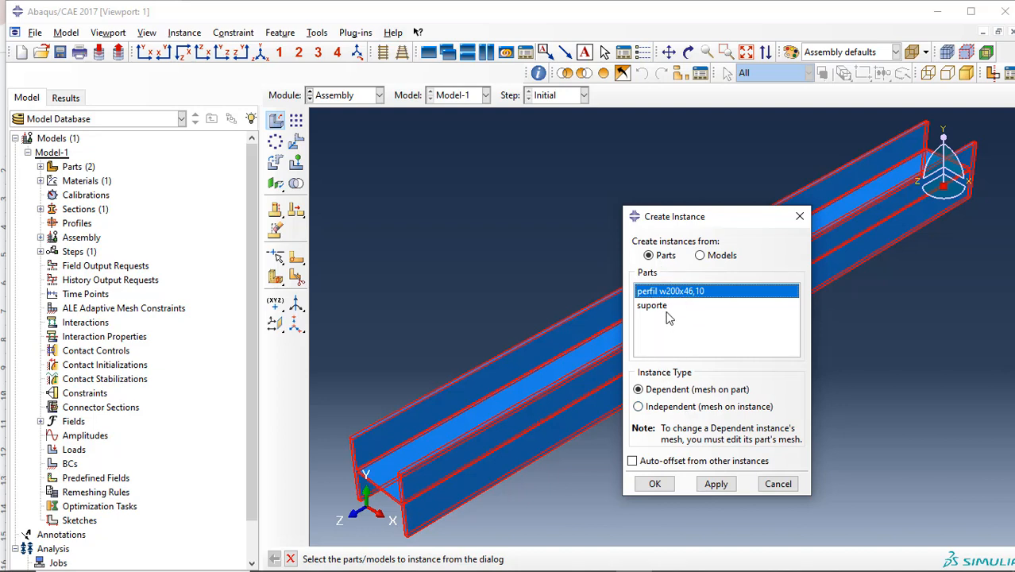
left_click(680, 464)
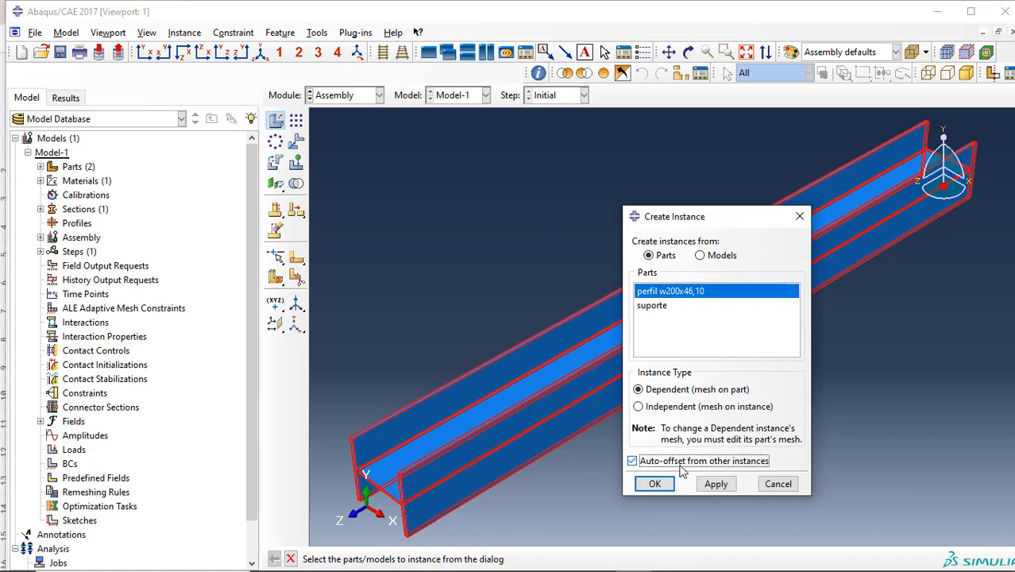
left_click(662, 307)
left_click(669, 292)
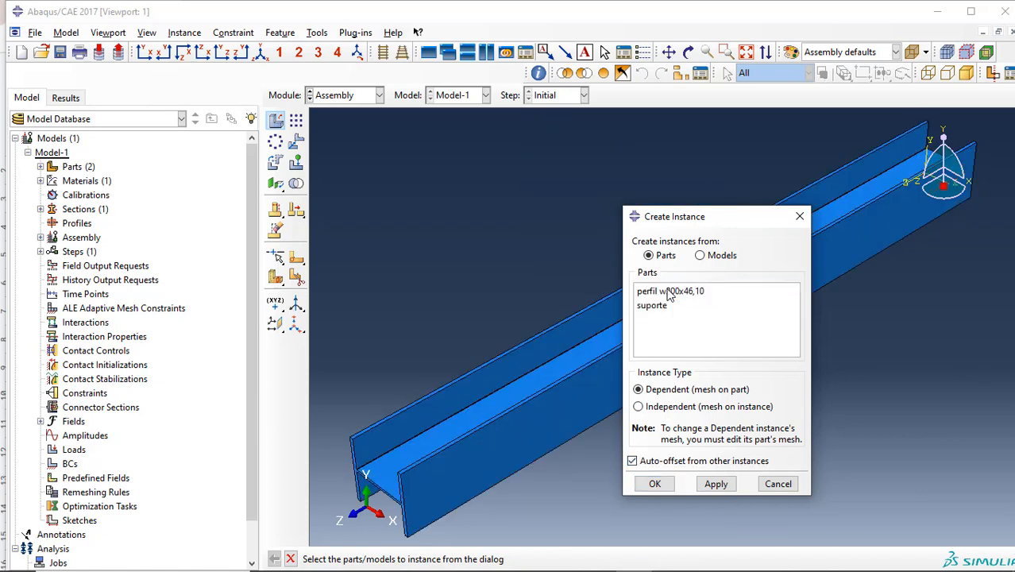
left_click(669, 306, "shift")
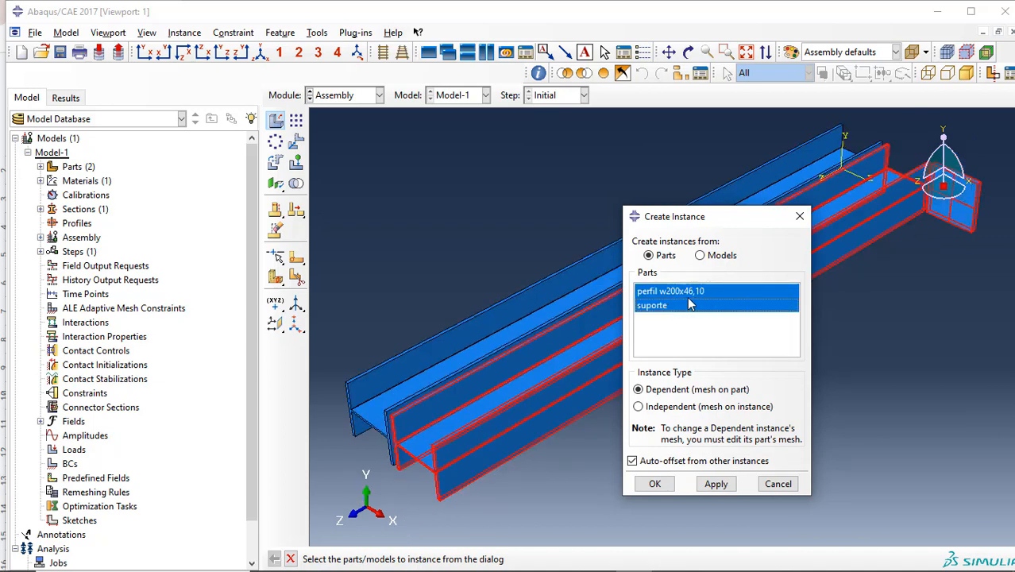
left_click(777, 484)
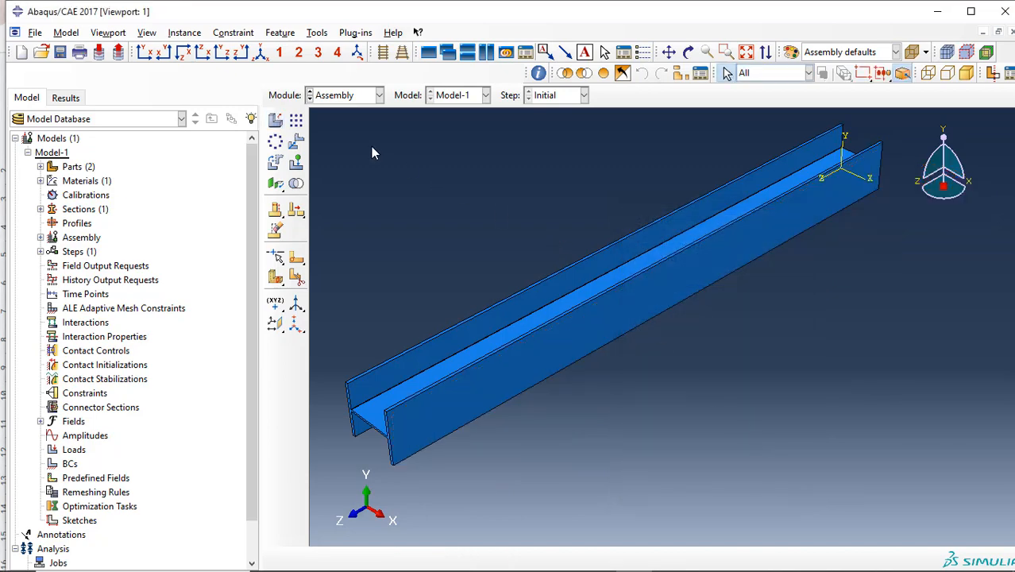
Step: Add a dependent instance of the suporte part to the assembly, auto-offset from the column
left_click(275, 119)
left_click(669, 305)
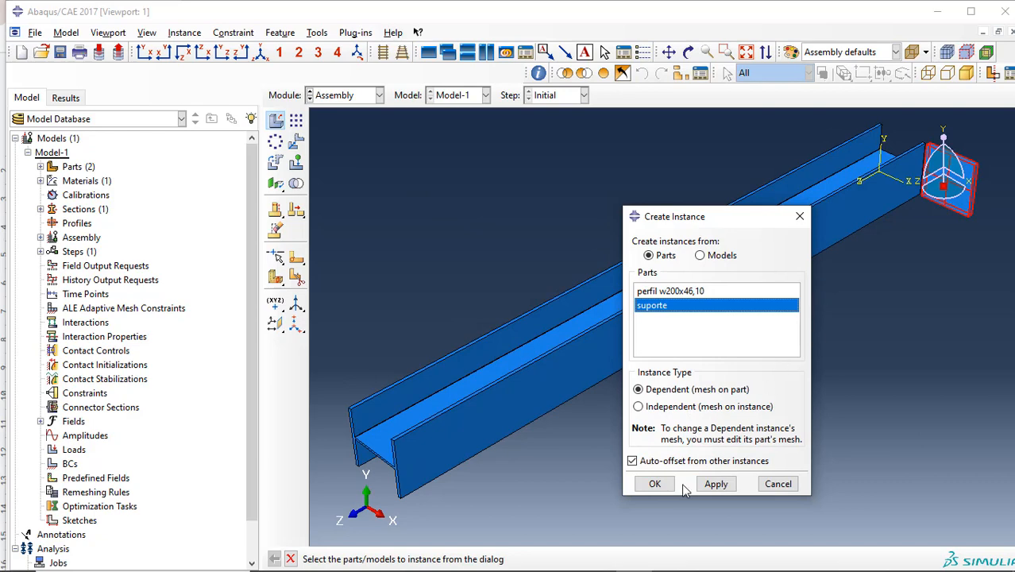
left_click(655, 485)
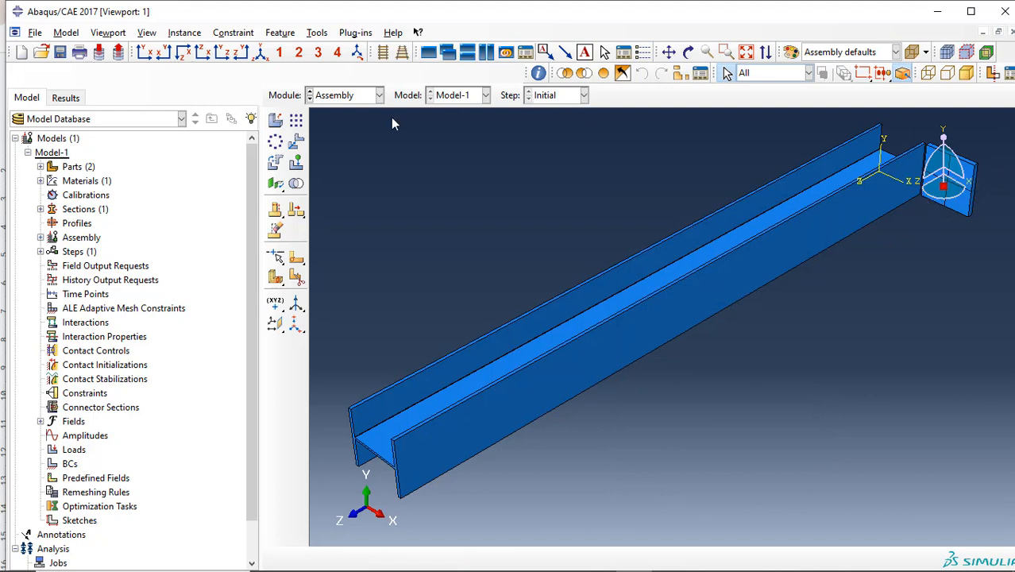
left_click(296, 142)
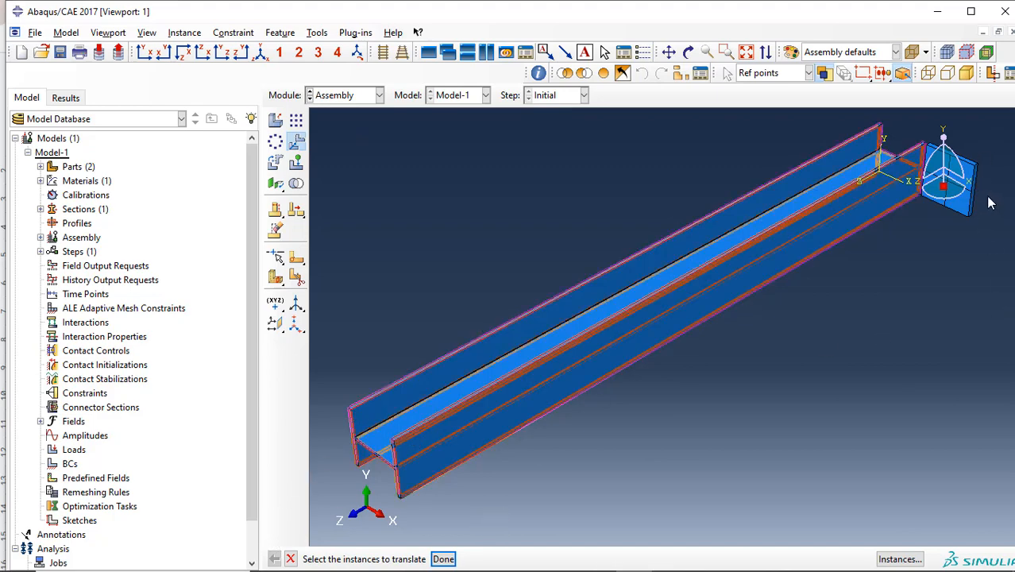
left_click(669, 52)
left_click_drag(778, 188, 709, 246)
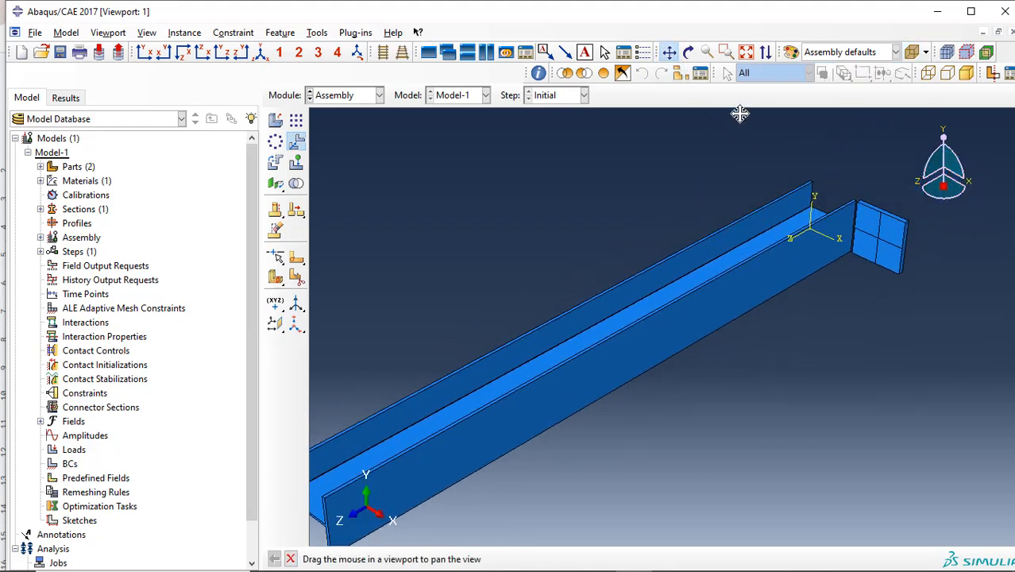
left_click(726, 52)
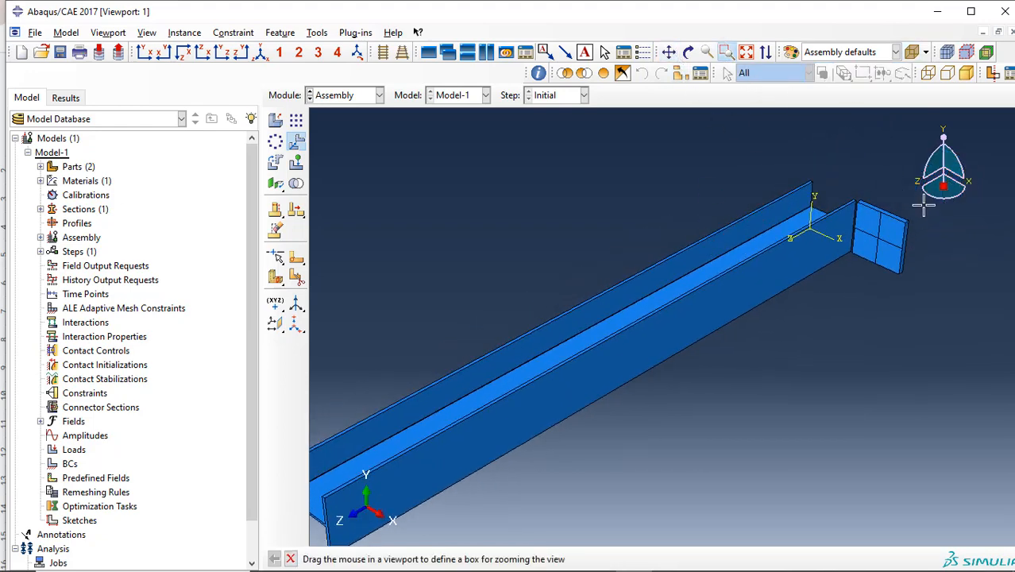
left_click_drag(923, 208, 842, 281)
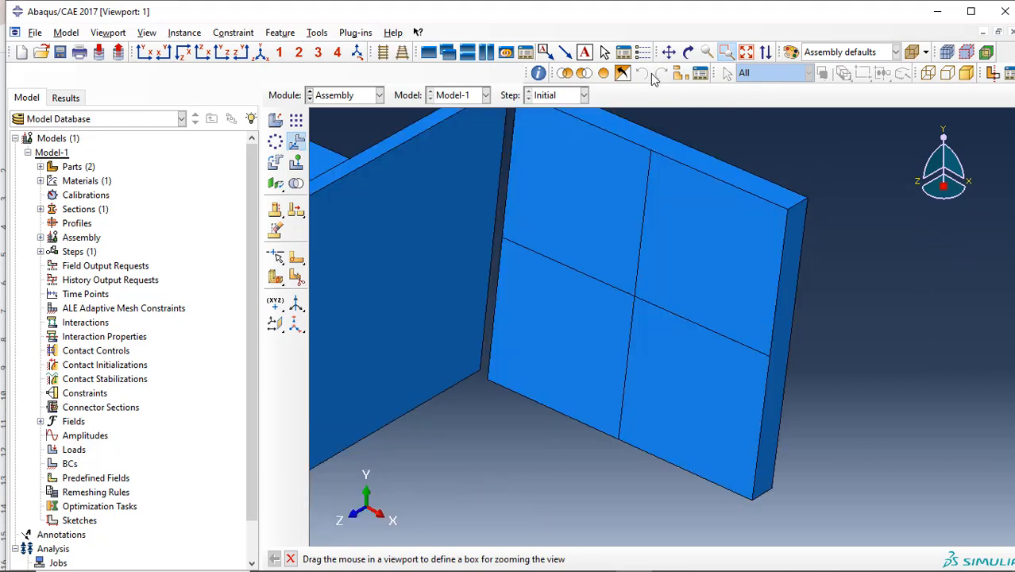
left_click(729, 51)
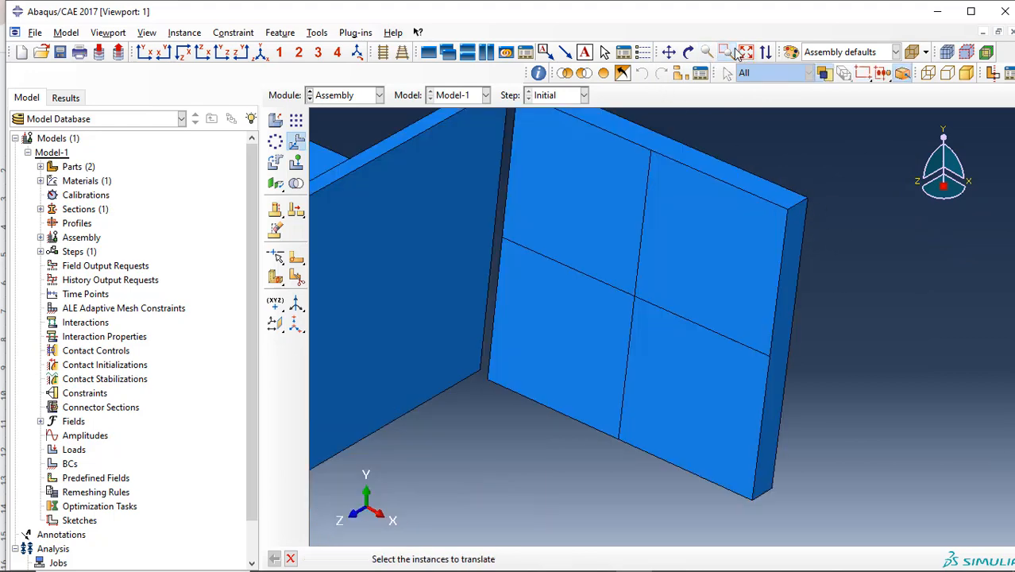
left_click(329, 168)
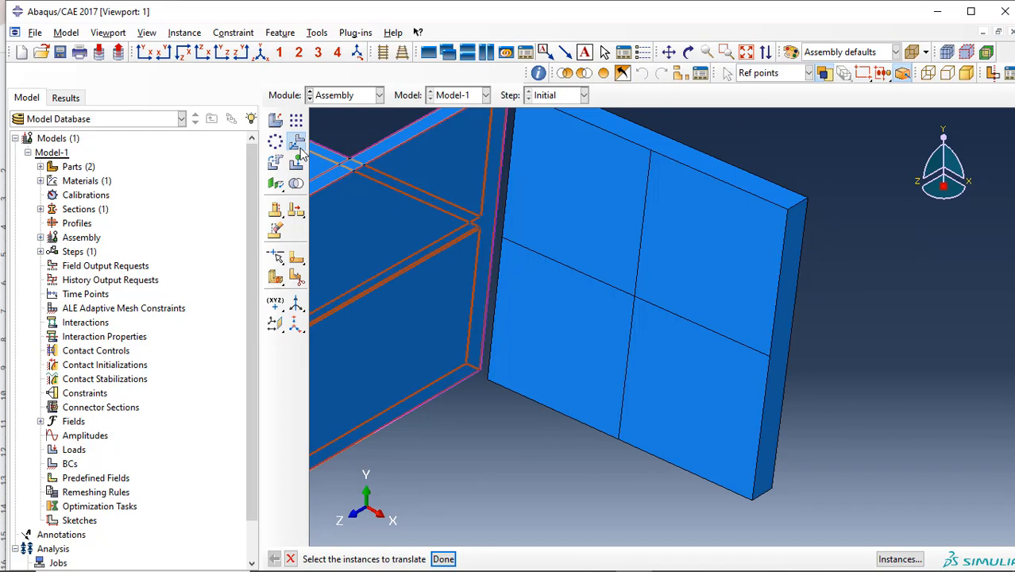
left_click(300, 153)
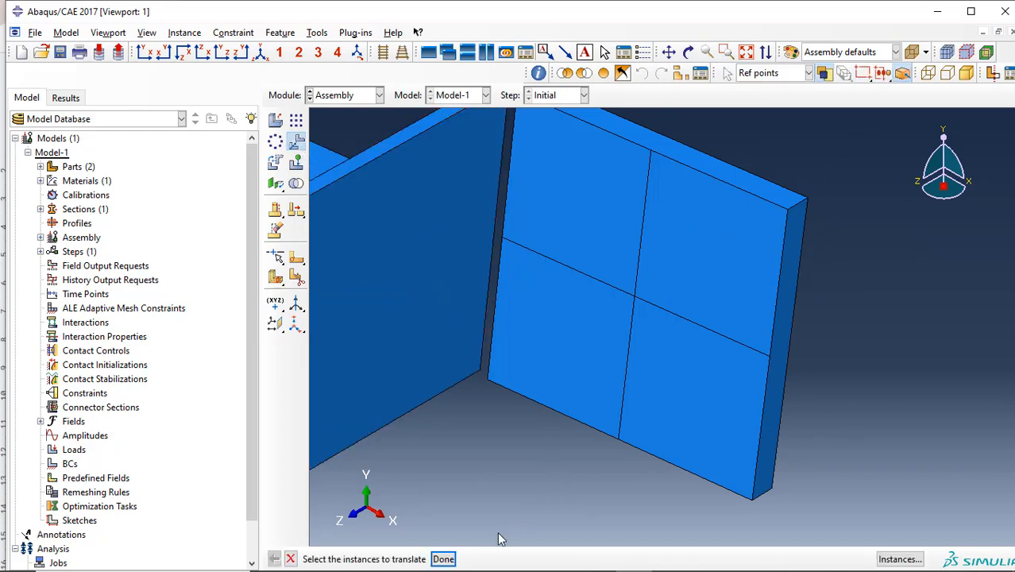
left_click(443, 558)
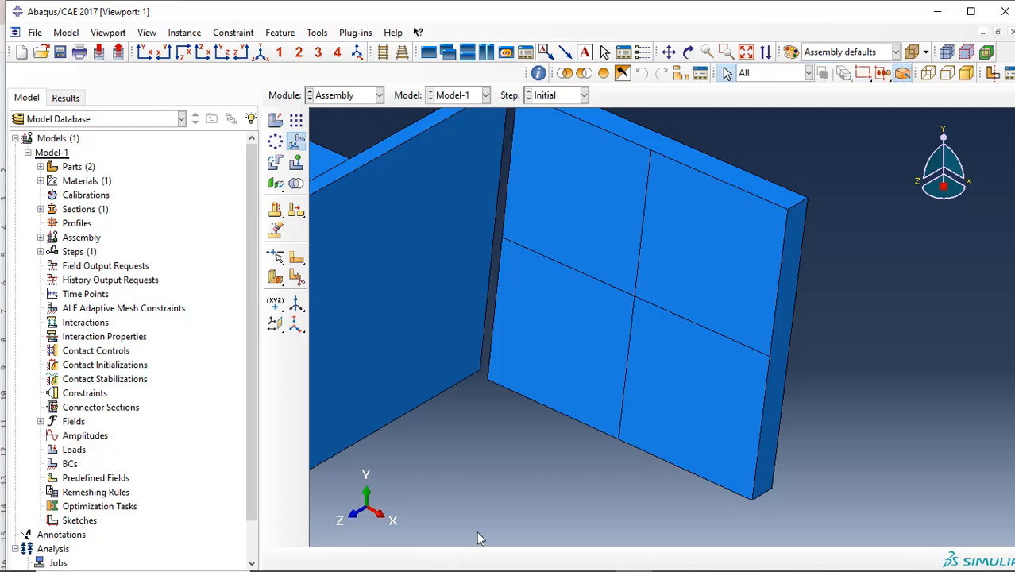
left_click(677, 311)
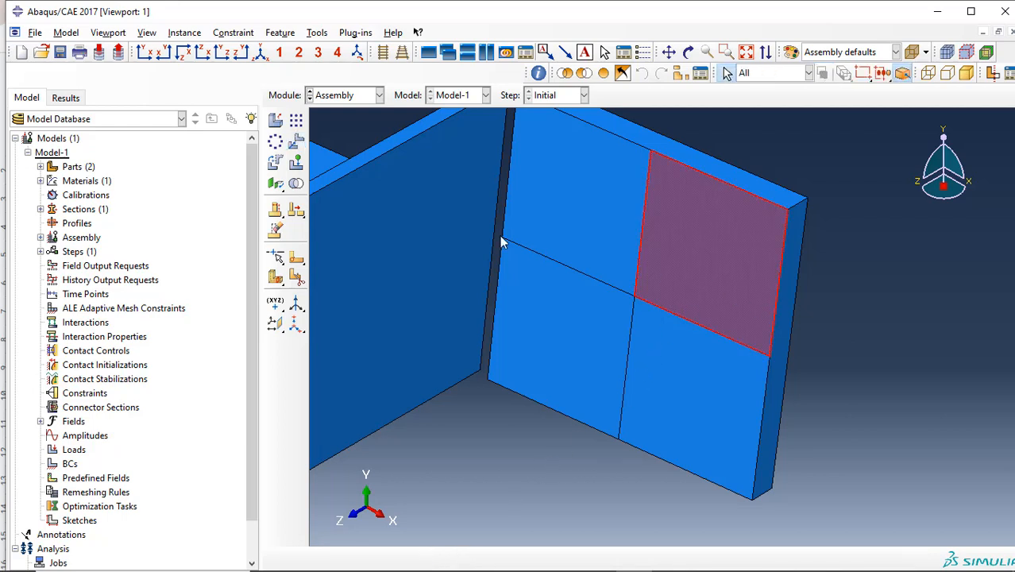
Step: Translate the suporte instance from its rear lower outer corner to the lower outer flange corner at the column's +Z end
left_click(295, 141)
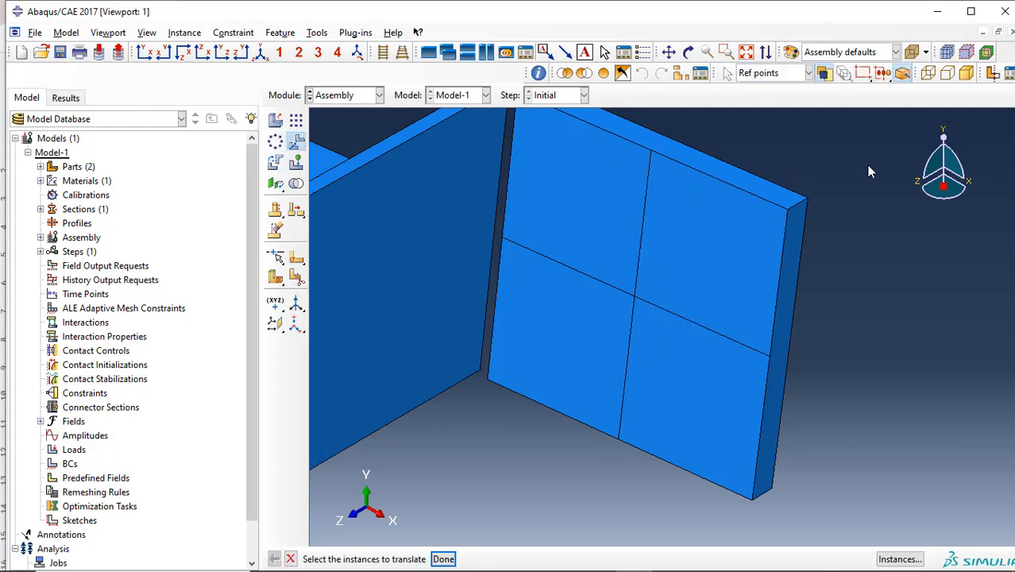
left_click_drag(870, 158, 608, 397)
left_click(443, 558)
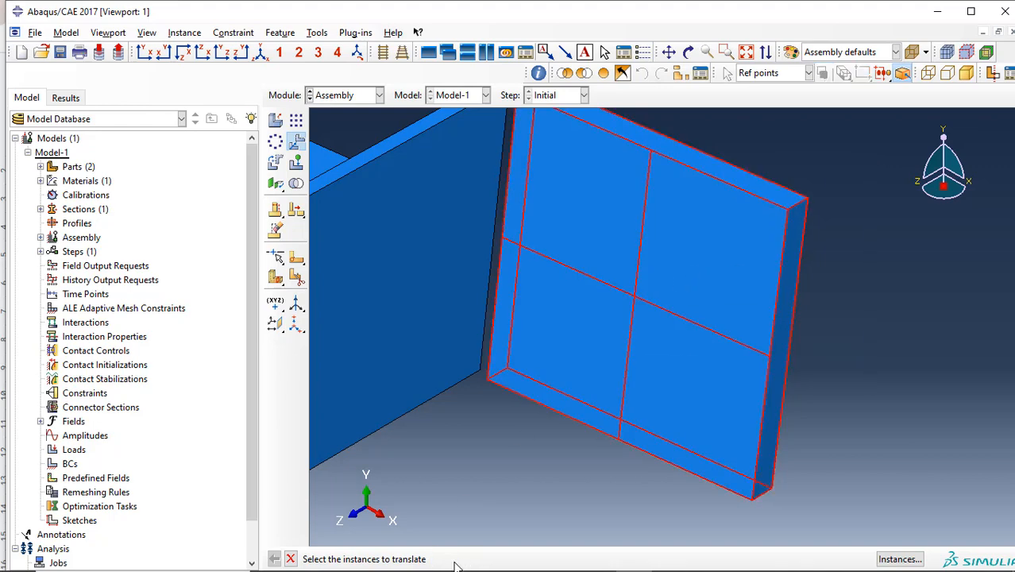
left_click(772, 490)
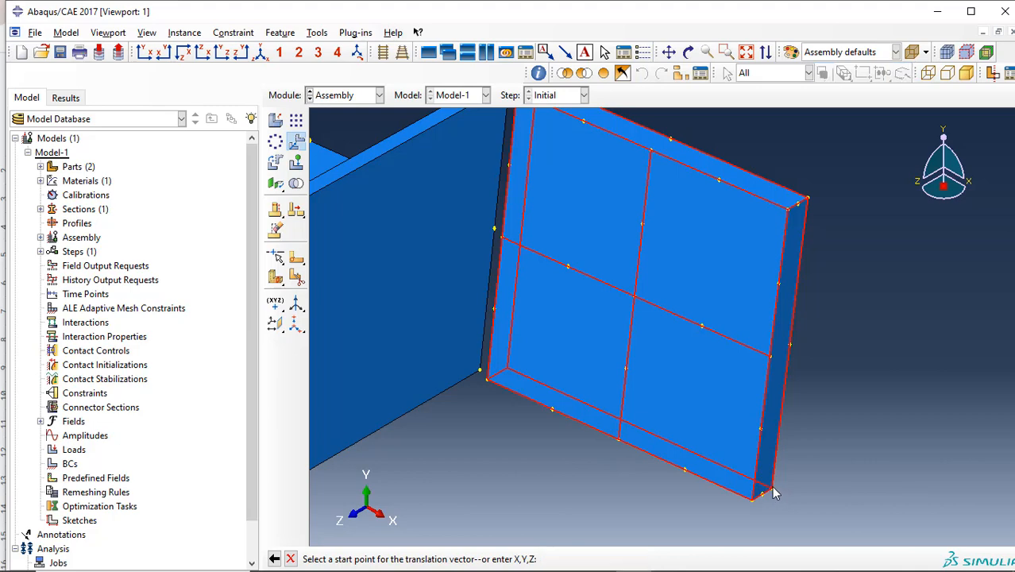
left_click(746, 52)
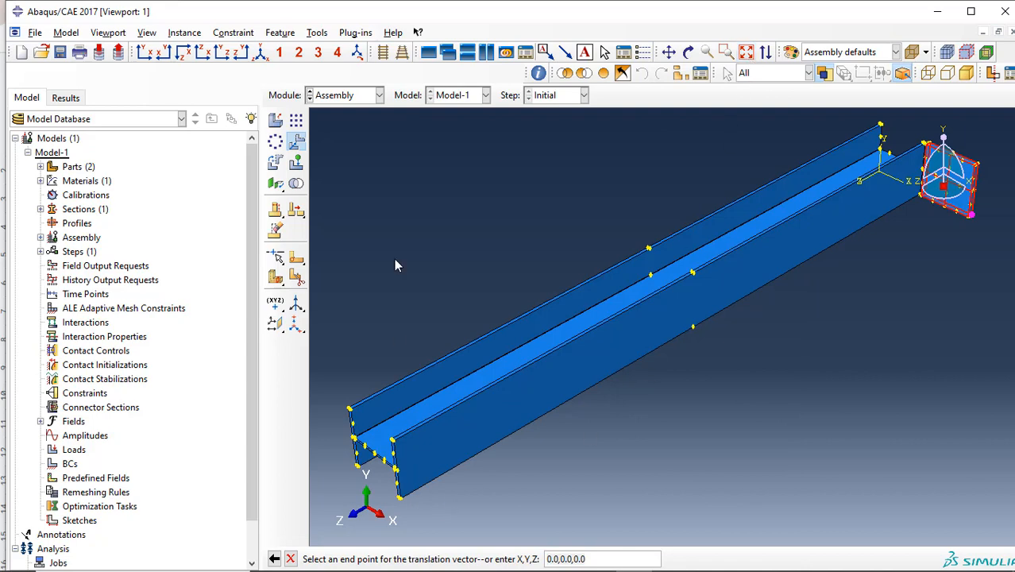
left_click(726, 52)
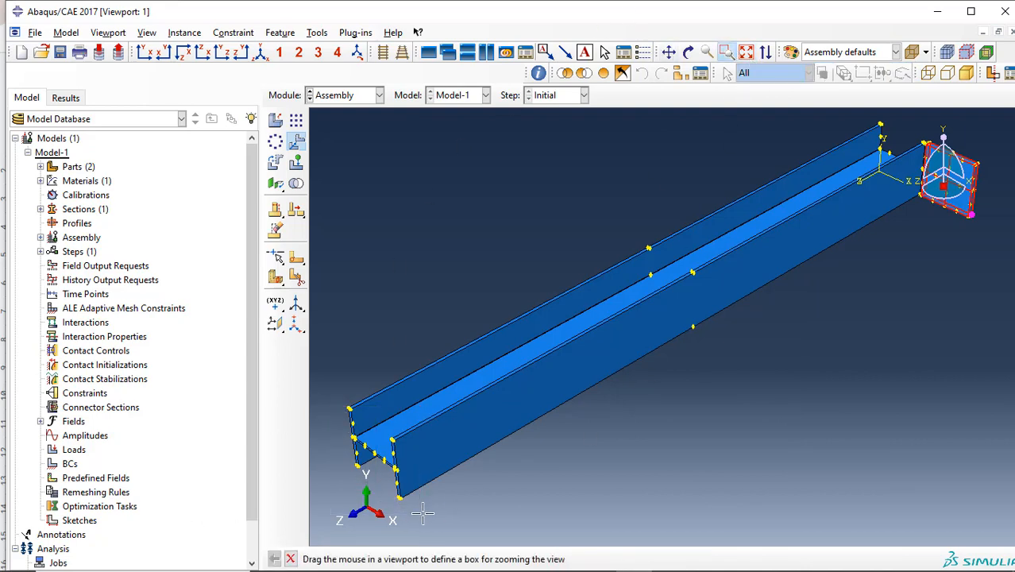
left_click_drag(424, 514, 328, 408)
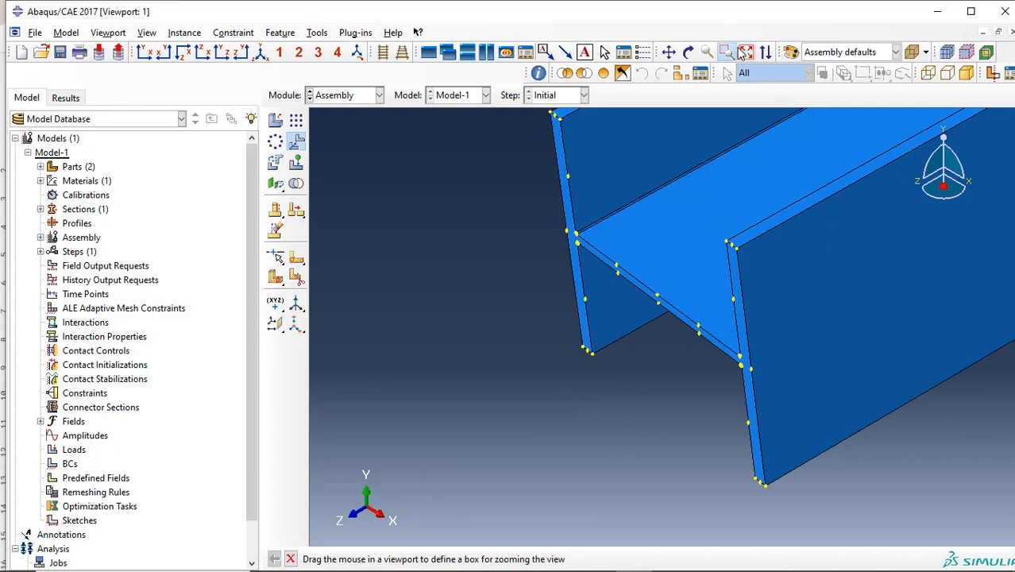
key("Escape")
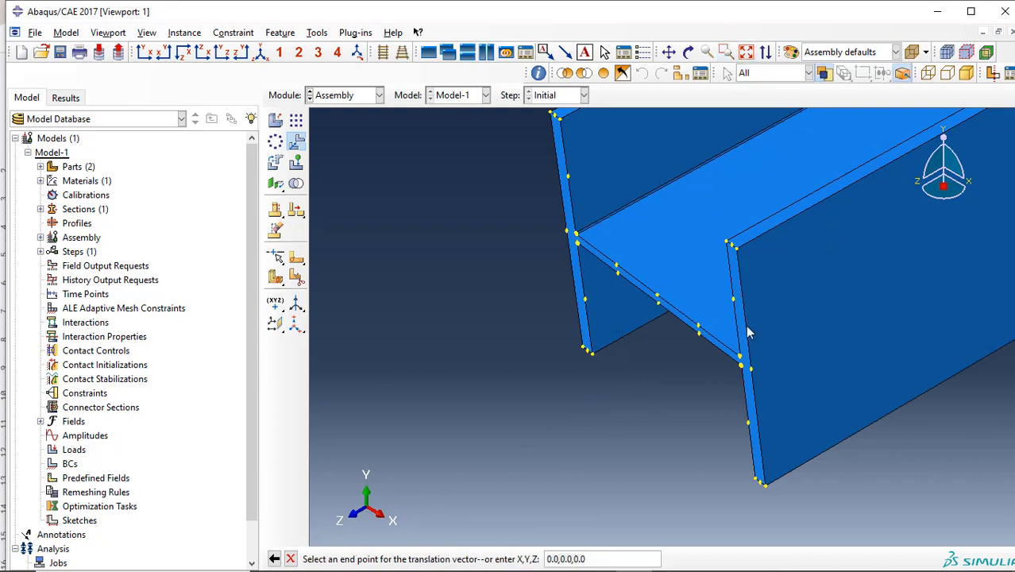
left_click(763, 487)
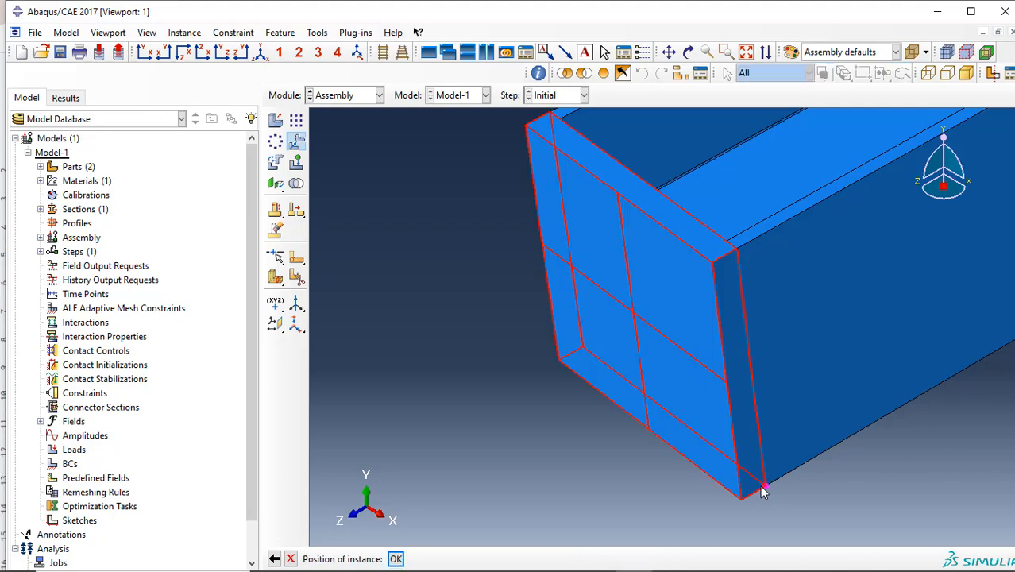
left_click(395, 558)
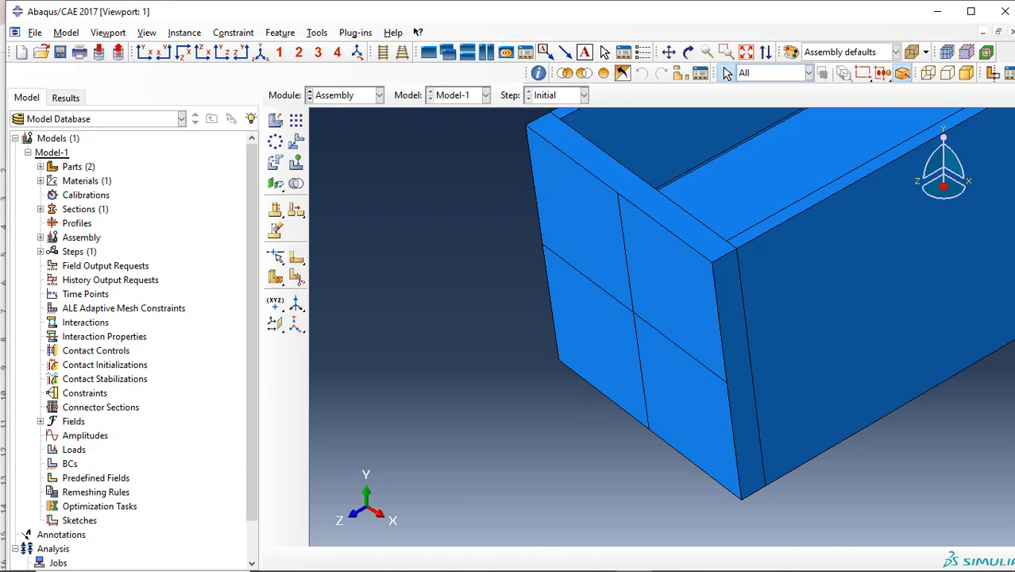
mouse_move(726, 570)
left_click(669, 556)
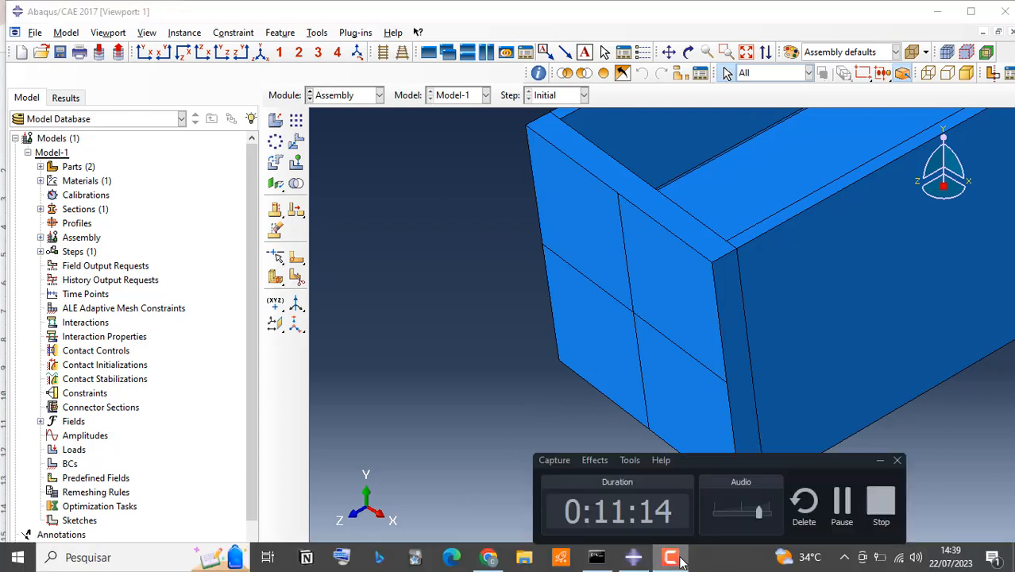
left_click(943, 524)
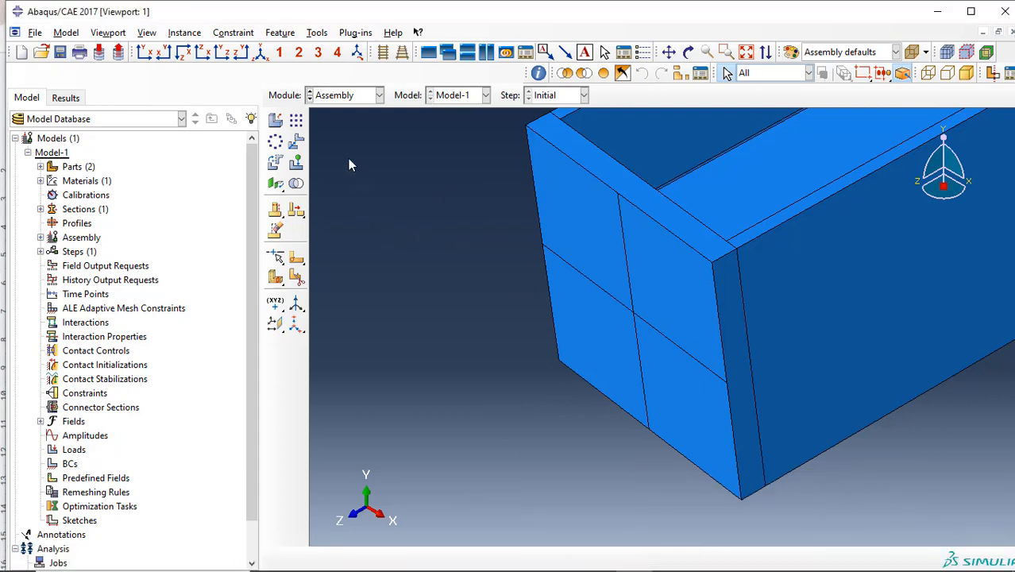
Step: In the Step module, create a Static, General step named Step-1 after Initial, with Nlgeom turned on
left_click(363, 96)
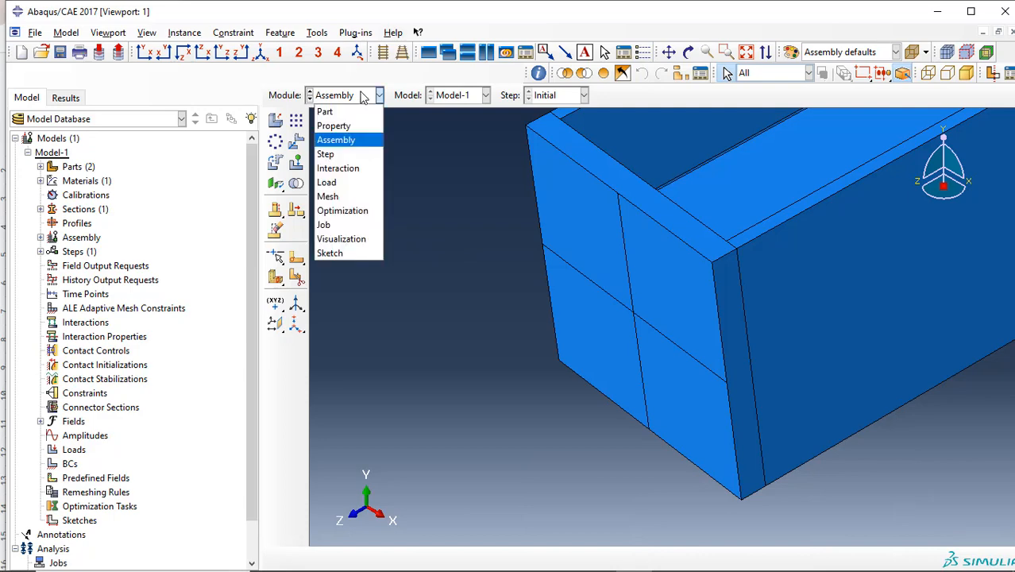
left_click(355, 154)
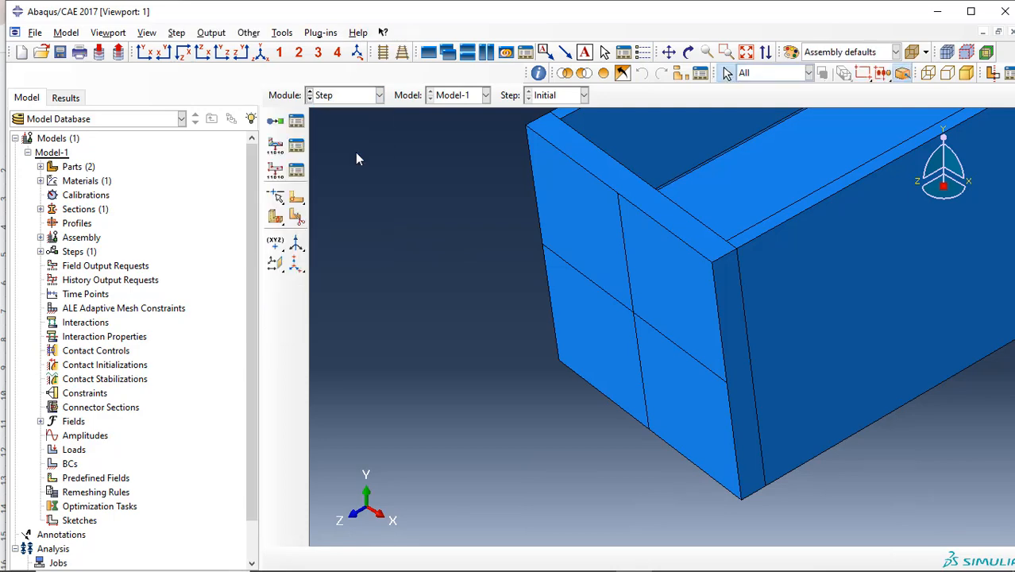
left_click(296, 121)
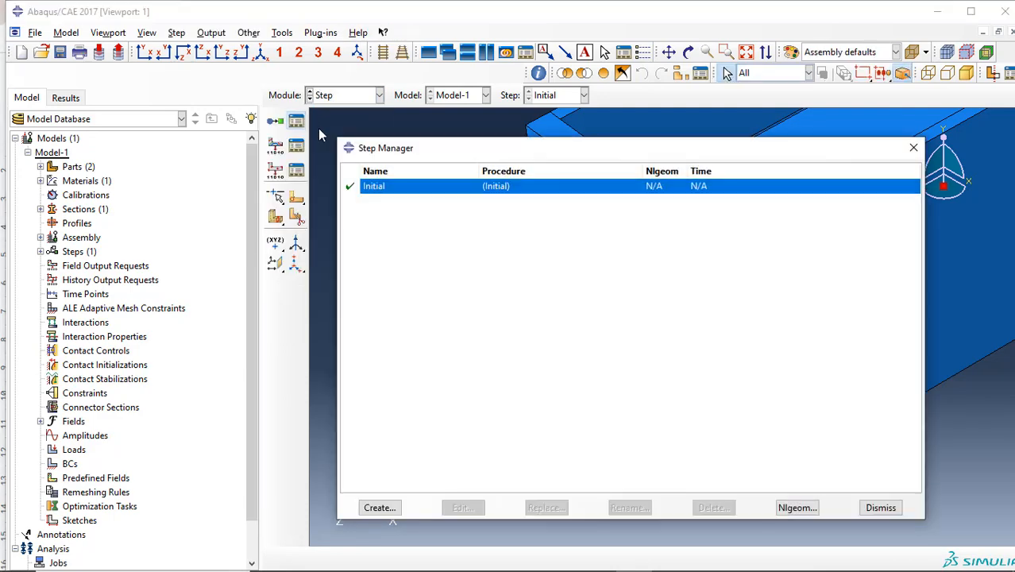
left_click(395, 508)
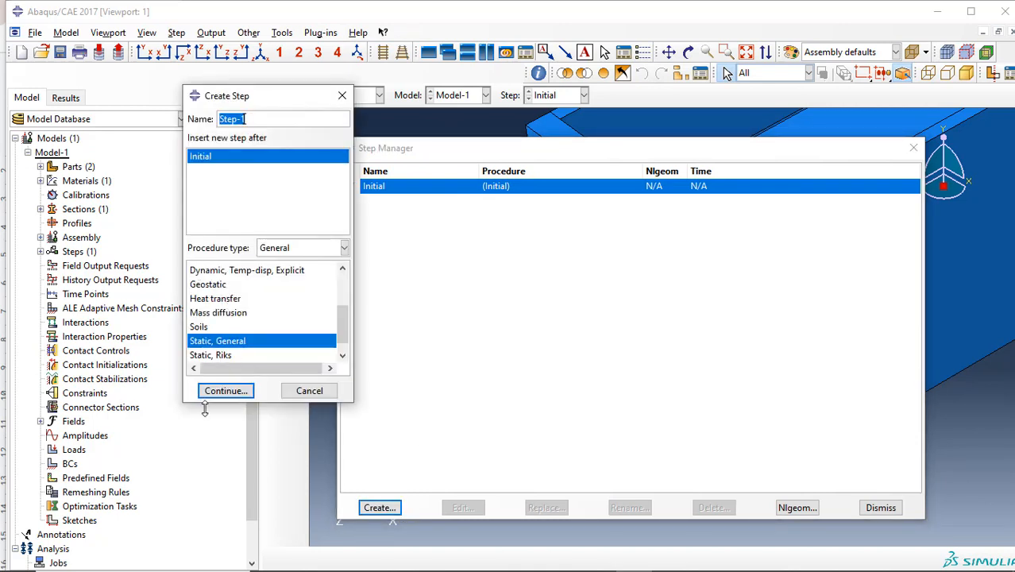
left_click(245, 393)
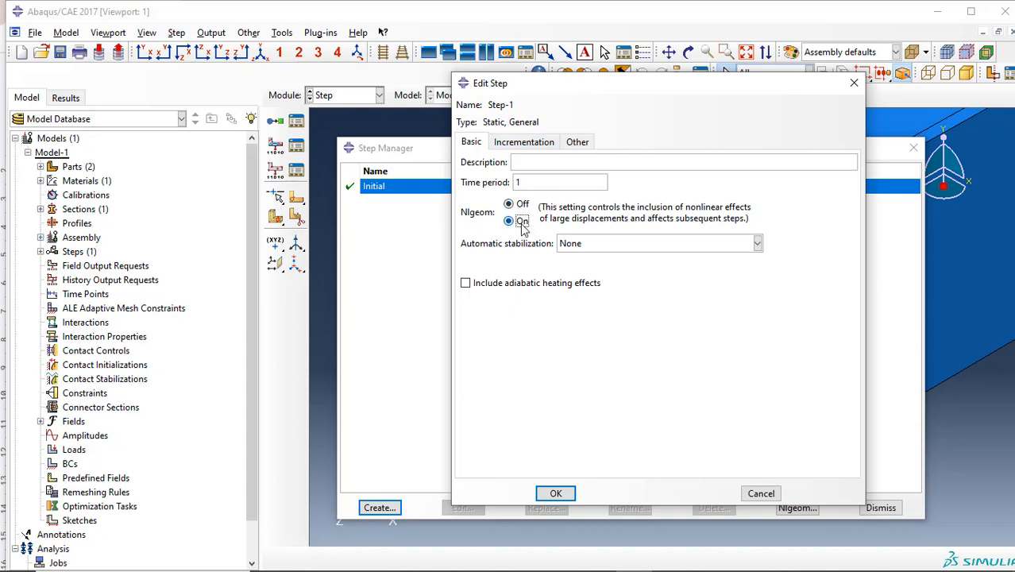
Step: Reduce Step-1's initial increment size under automatic incrementation, then save the step and close the Step Manager
left_click(528, 141)
left_click(545, 214)
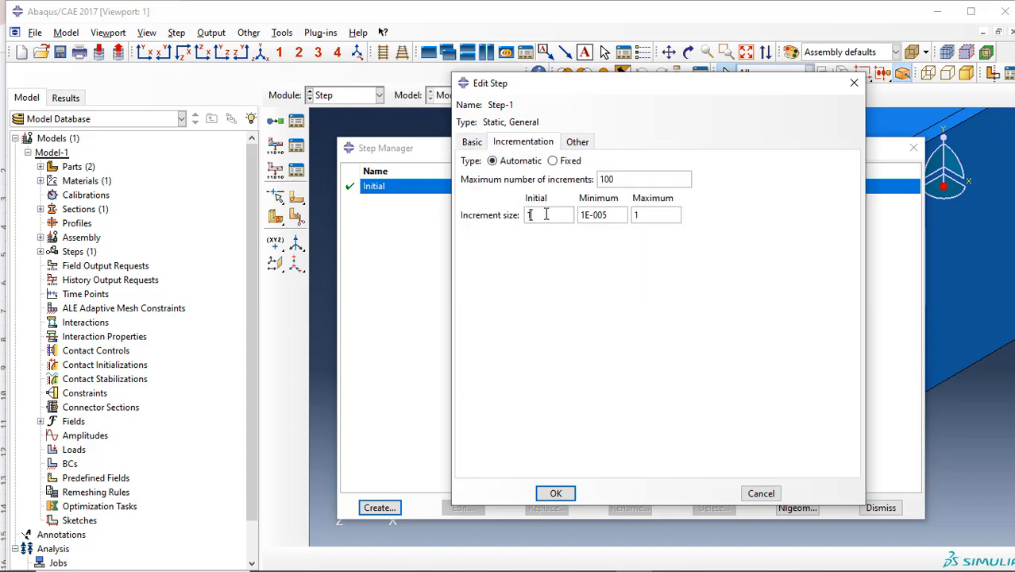
type("0.00")
left_click(555, 493)
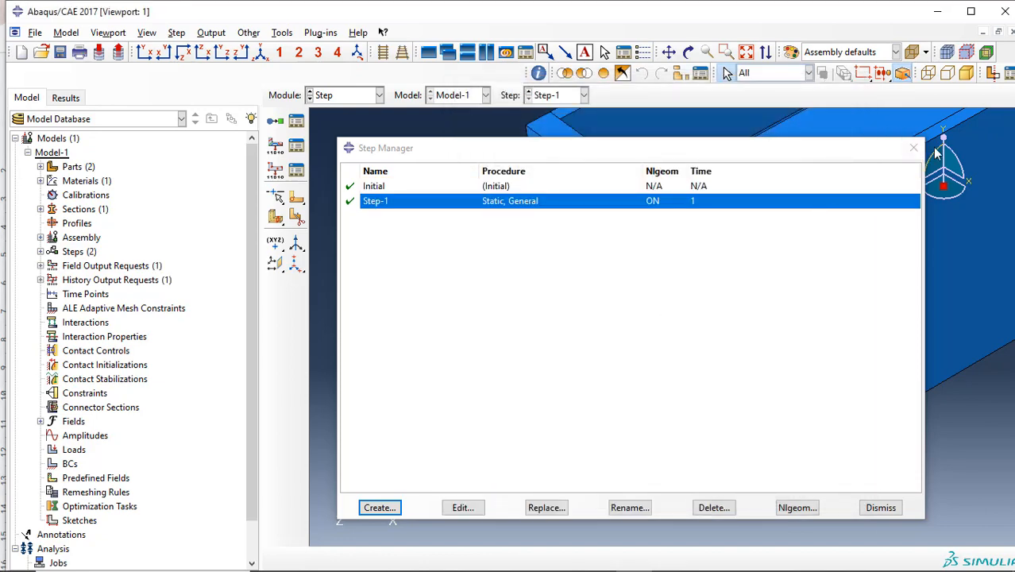
left_click(913, 148)
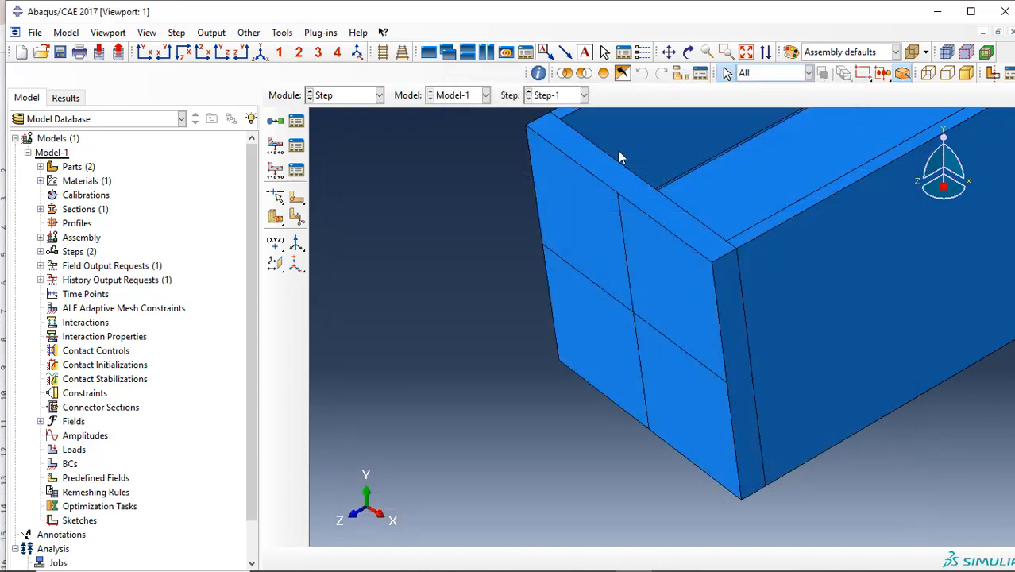
Step: Go to the Interaction module and find contact pairs in the whole model with a separation tolerance of 0.02
left_click(352, 96)
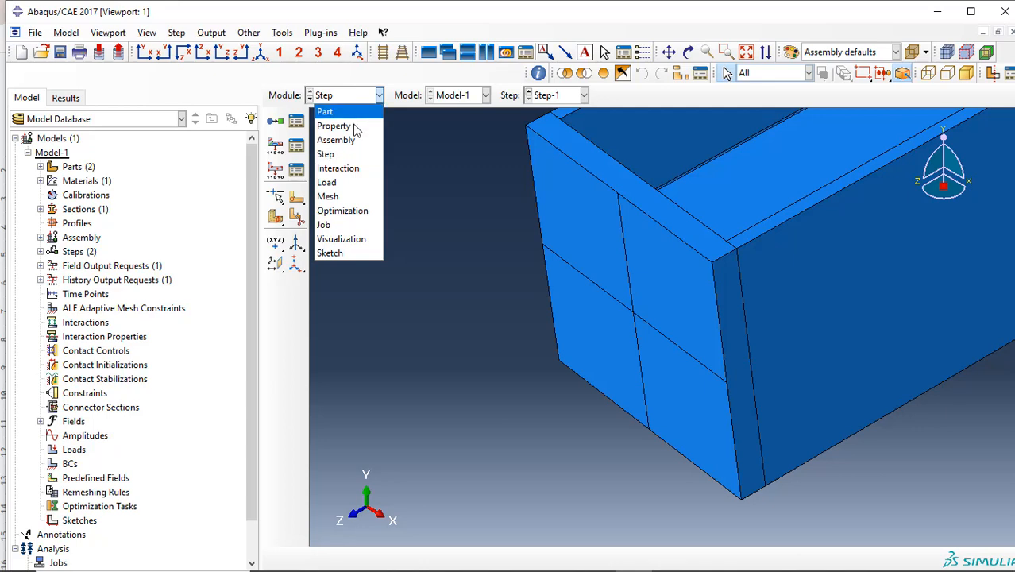
left_click(354, 169)
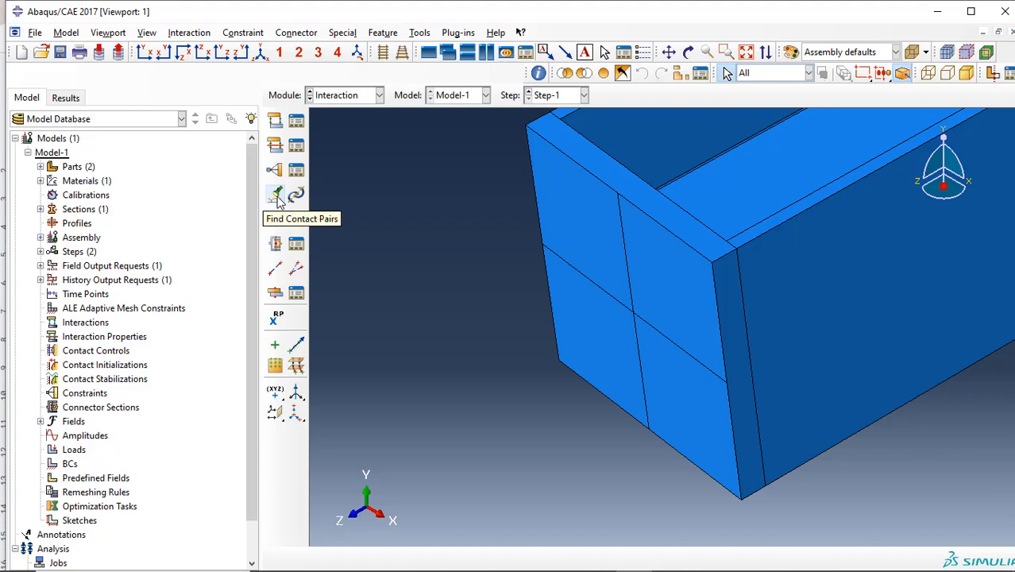
left_click(276, 196)
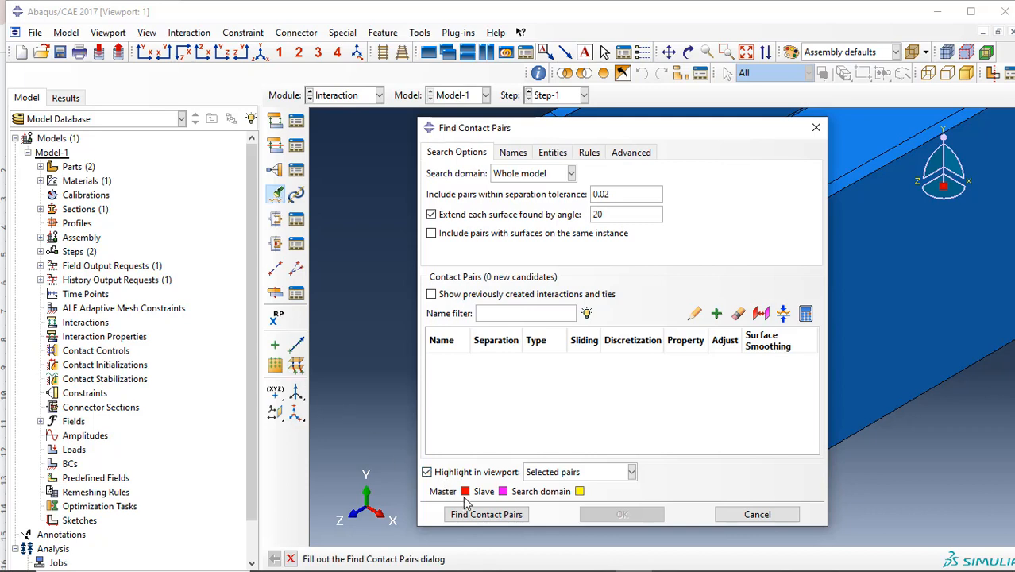
left_click(484, 514)
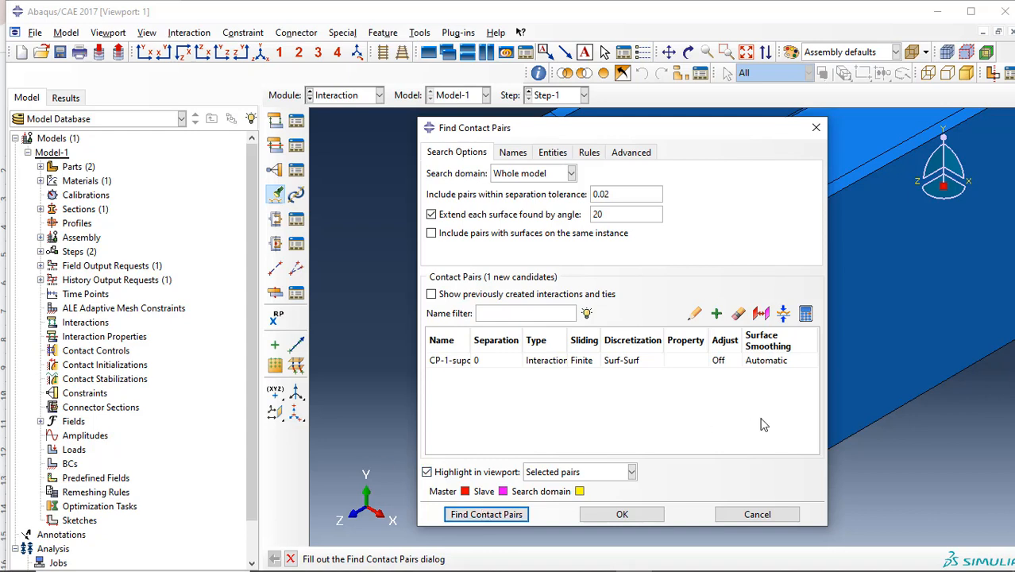
Step: Create the contact interaction property IntProp-1 for the found support-to-column pair and add tangential behavior to it
left_click(689, 361)
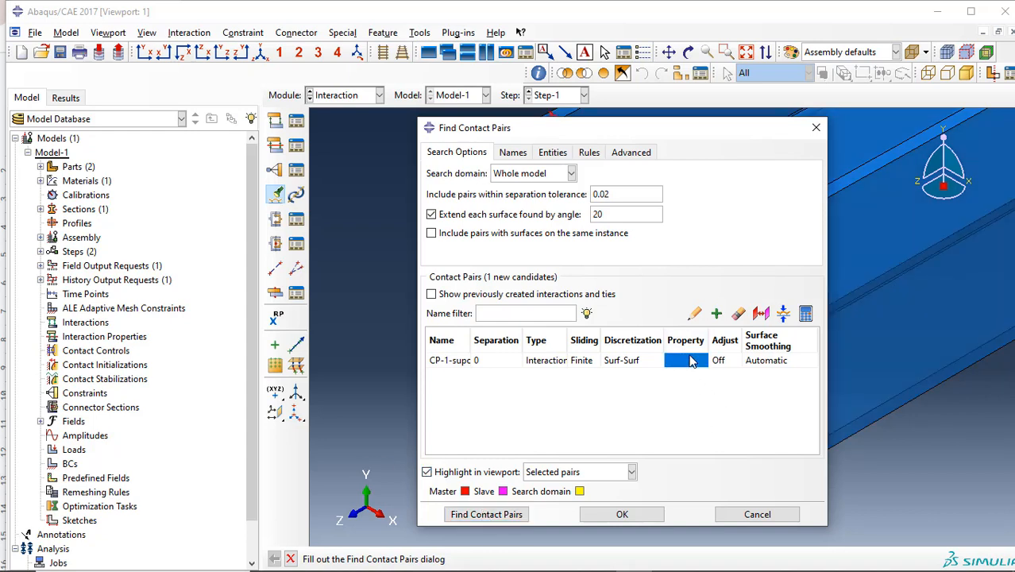
double_click(689, 360)
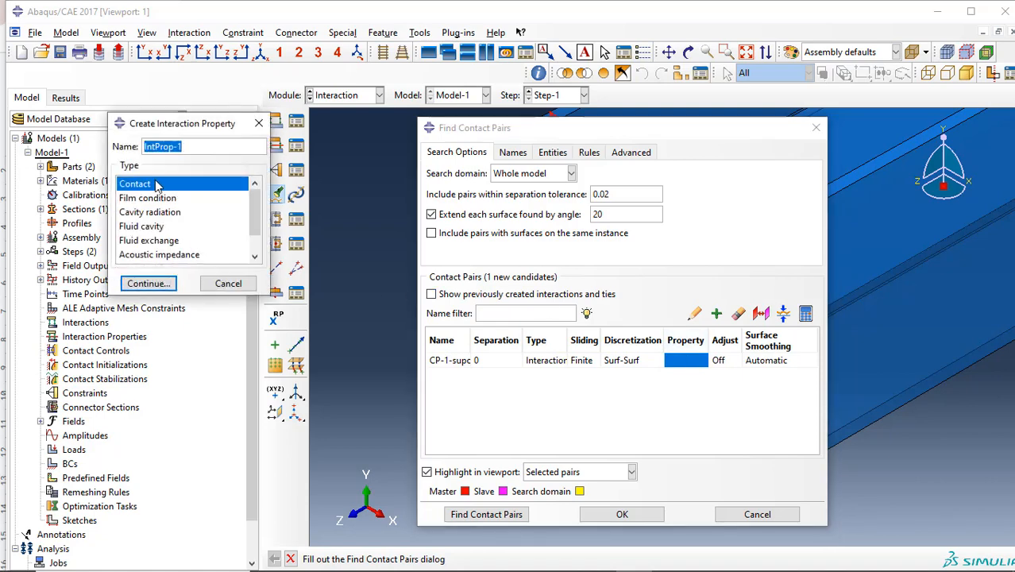
left_click(162, 288)
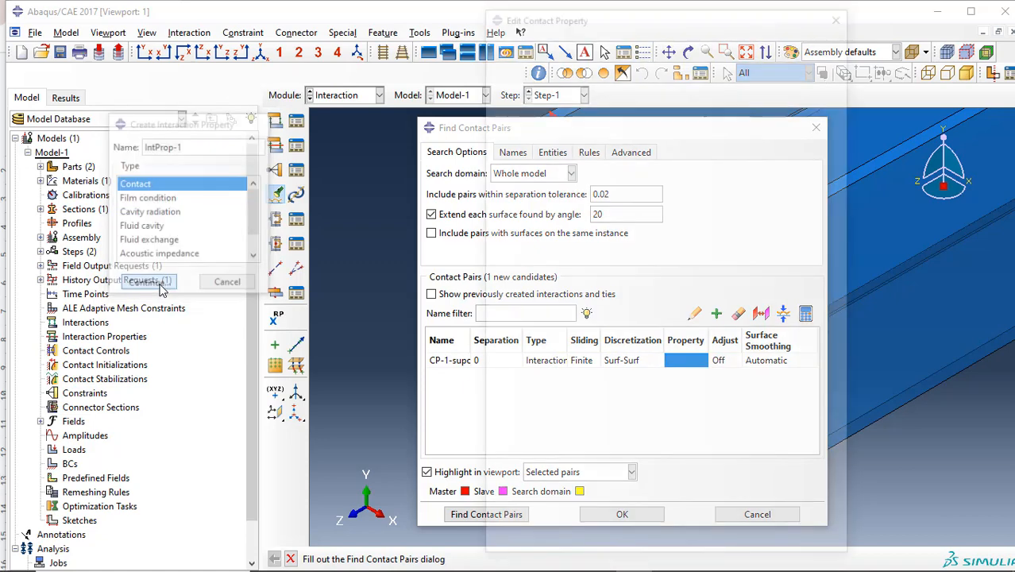
left_click(533, 155)
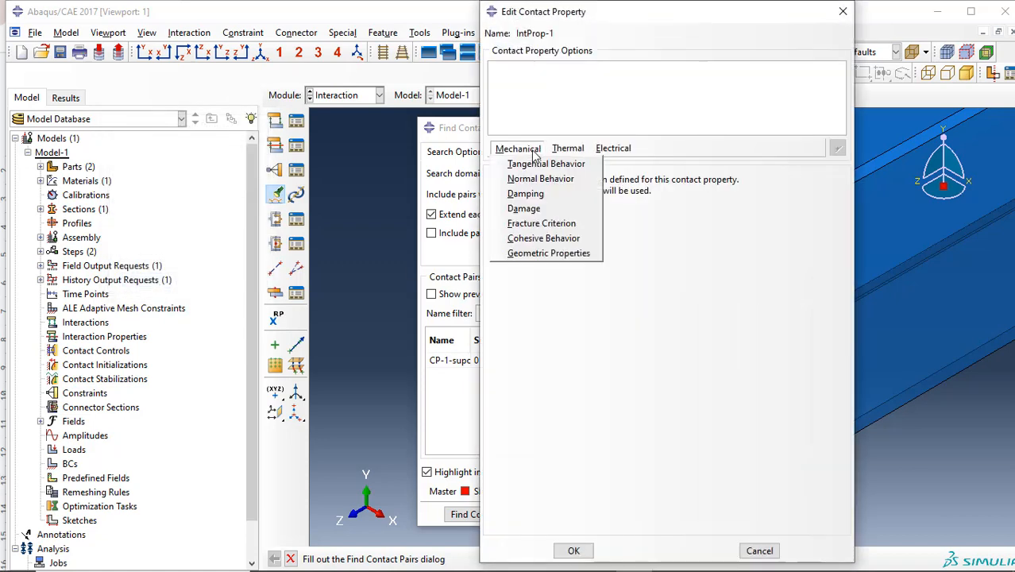
left_click(542, 165)
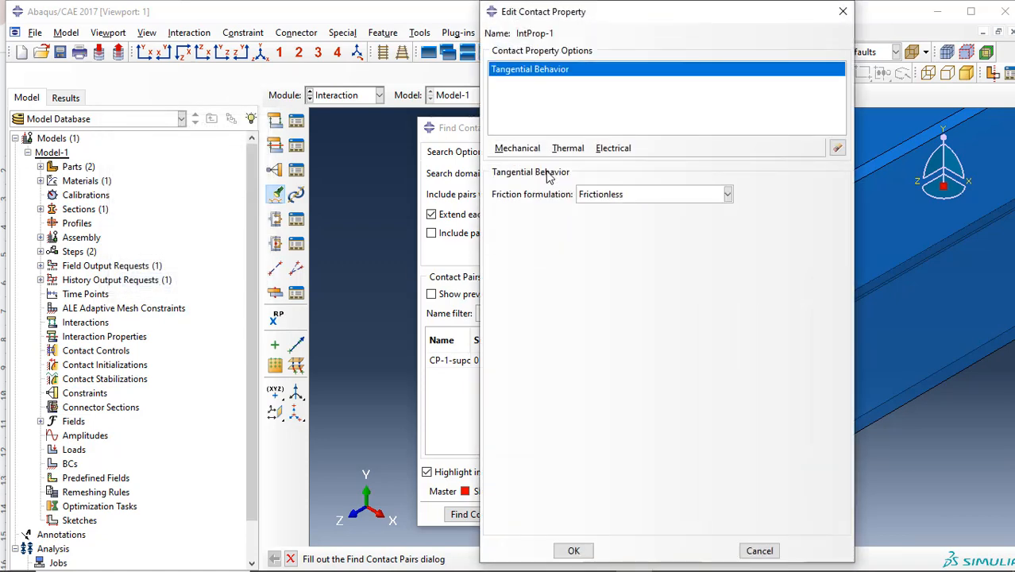
Step: Set the tangential behavior to the Penalty friction formulation with a friction coefficient of 0.15
left_click(641, 195)
left_click(640, 195)
left_click(599, 197)
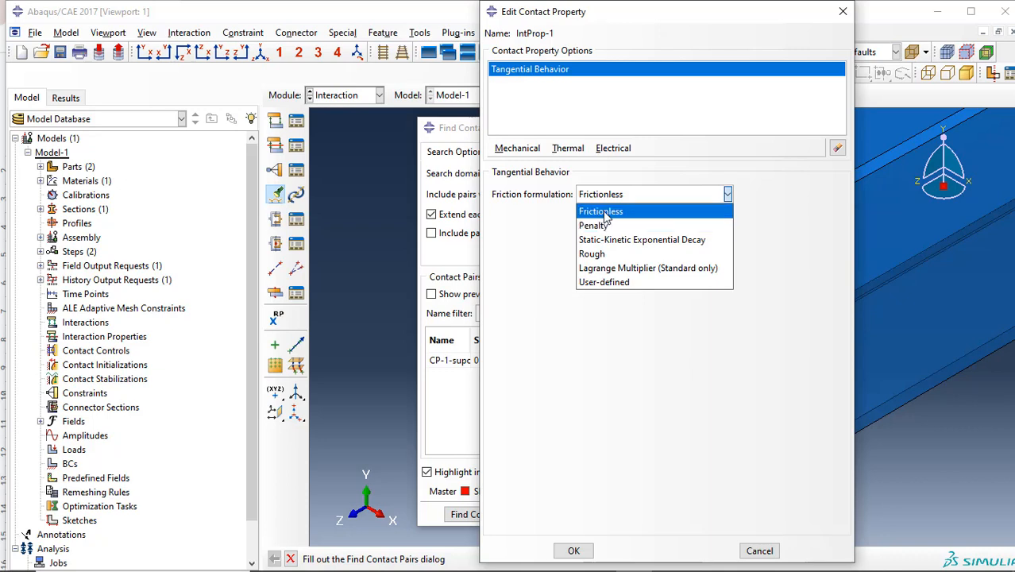
left_click(597, 226)
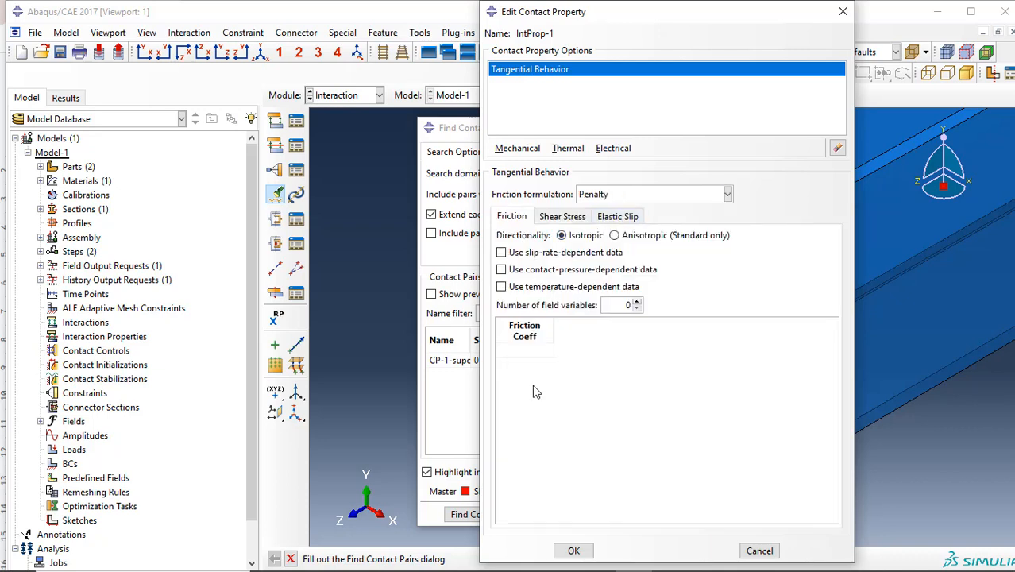
left_click(528, 352)
type("0.1")
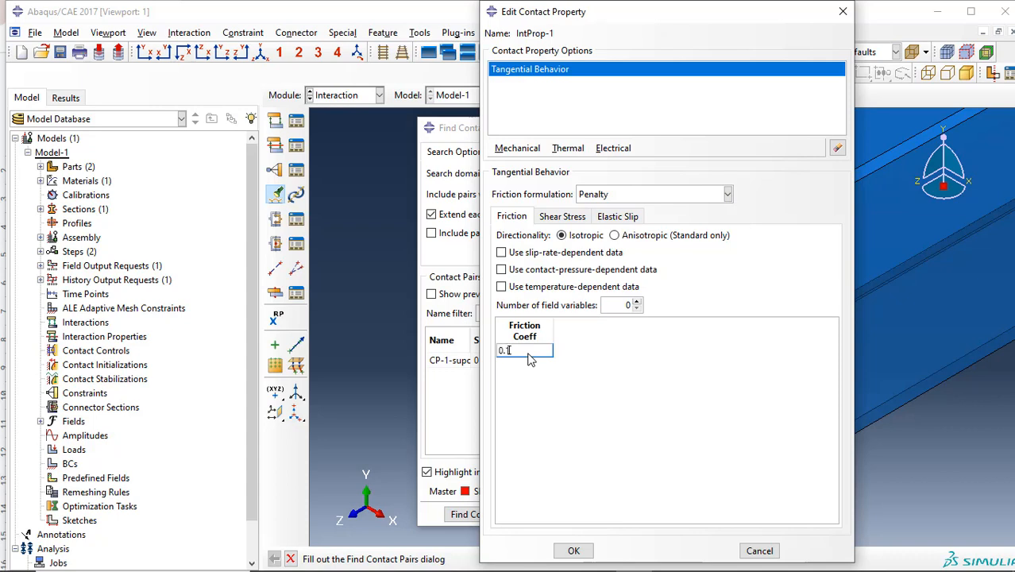
type("5")
key("Return")
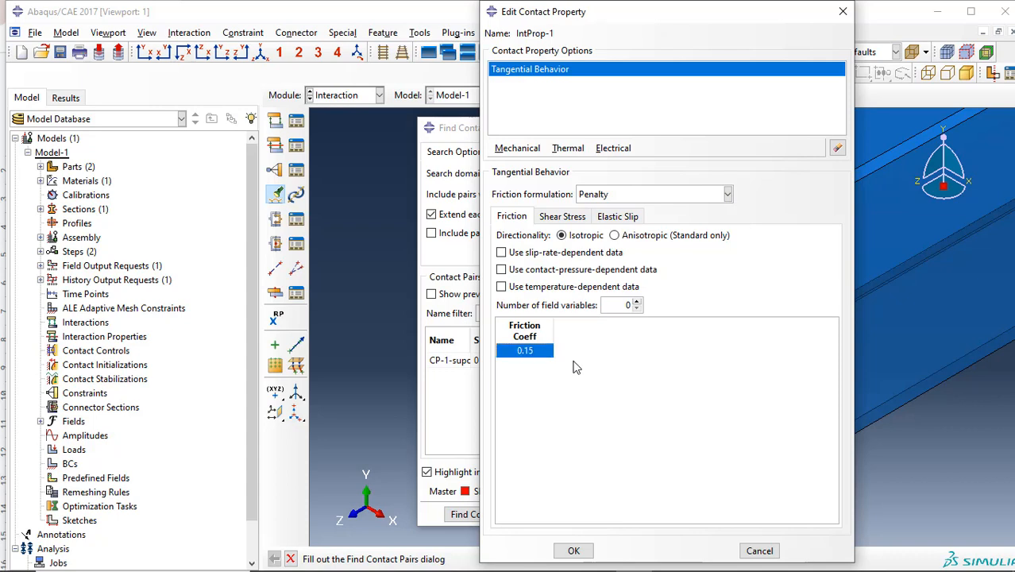
Step: Add normal behavior with "Hard" contact and separation allowed to IntProp-1, then create the interaction from the contact pair
left_click(540, 155)
left_click(540, 155)
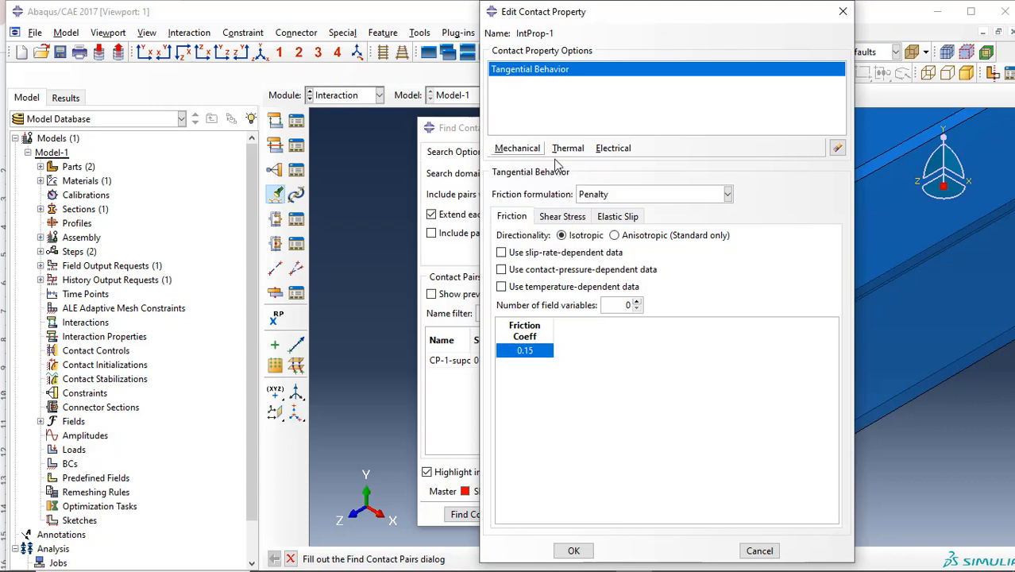
left_click(601, 197)
left_click(599, 200)
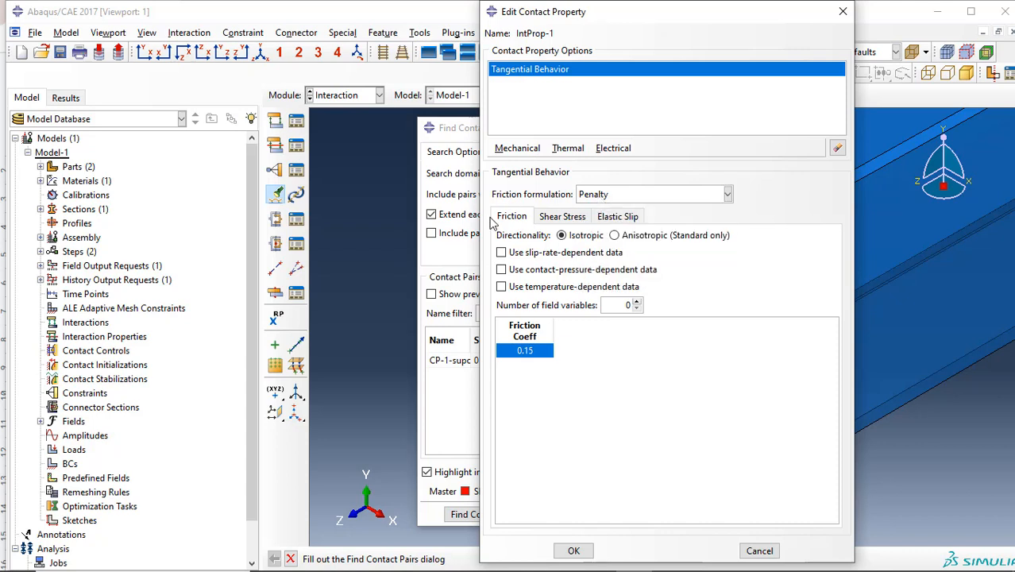
left_click(526, 150)
left_click(540, 179)
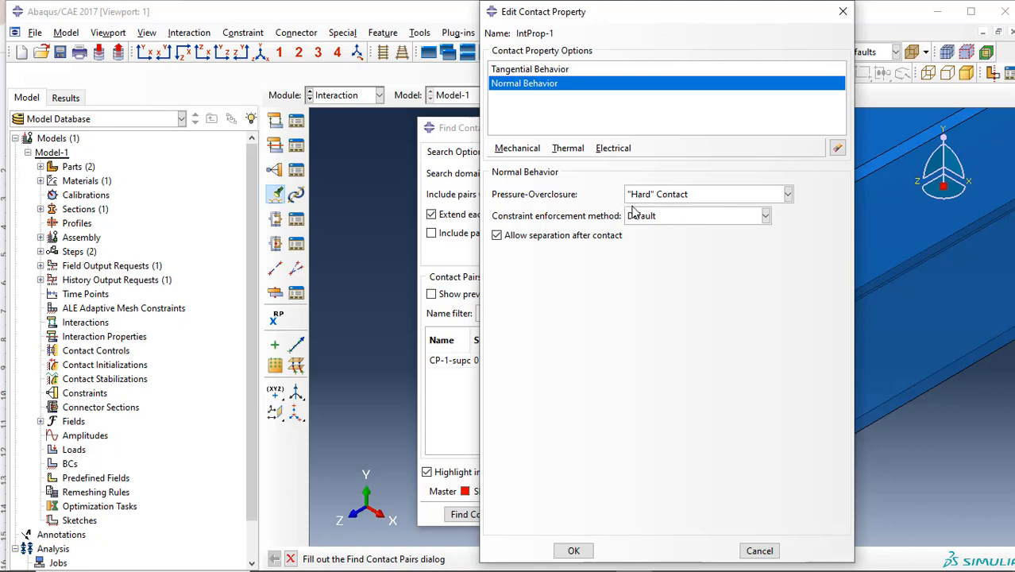
left_click(573, 550)
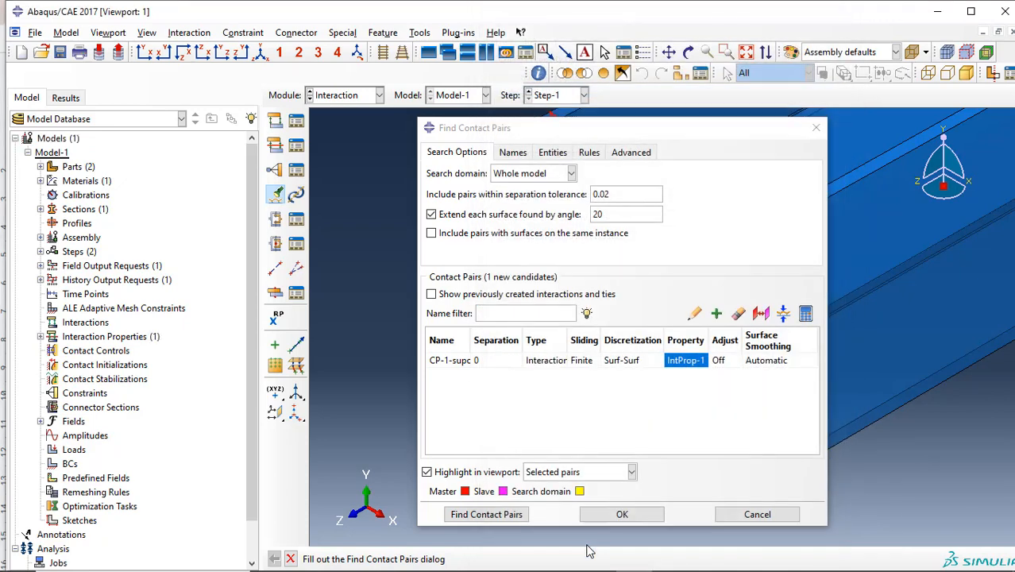
left_click(619, 516)
Step: Switch to the Load module
left_click(357, 96)
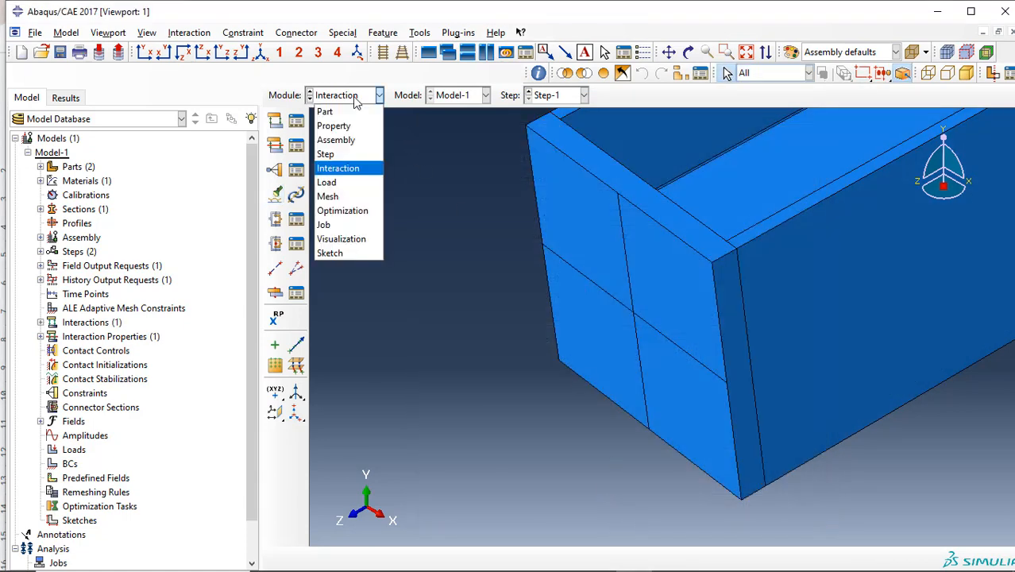
left_click(353, 183)
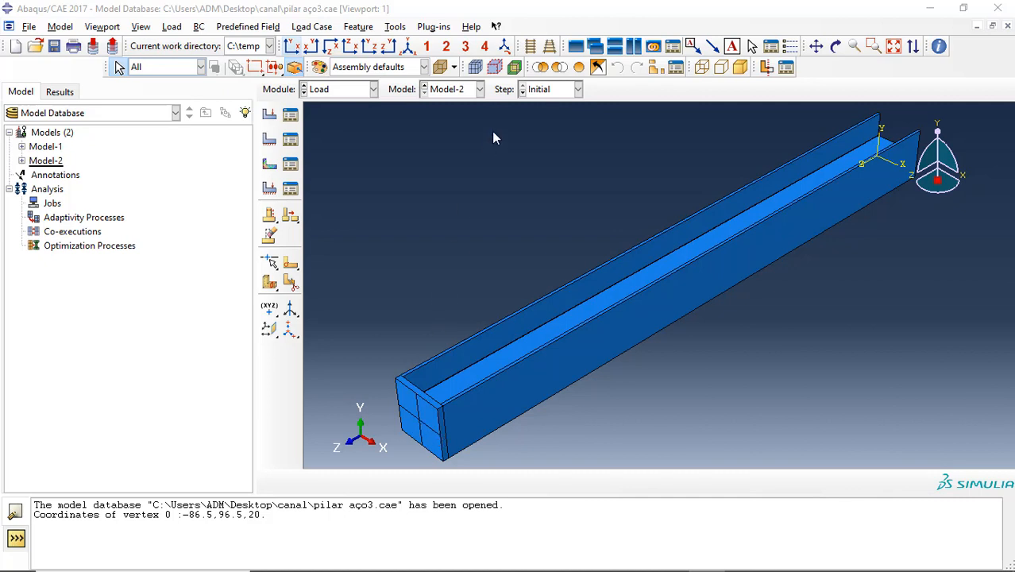
Step: In the Part module, query the center point of the suporte plate's partitioned front face and copy its coordinates
left_click(318, 97)
left_click(329, 106)
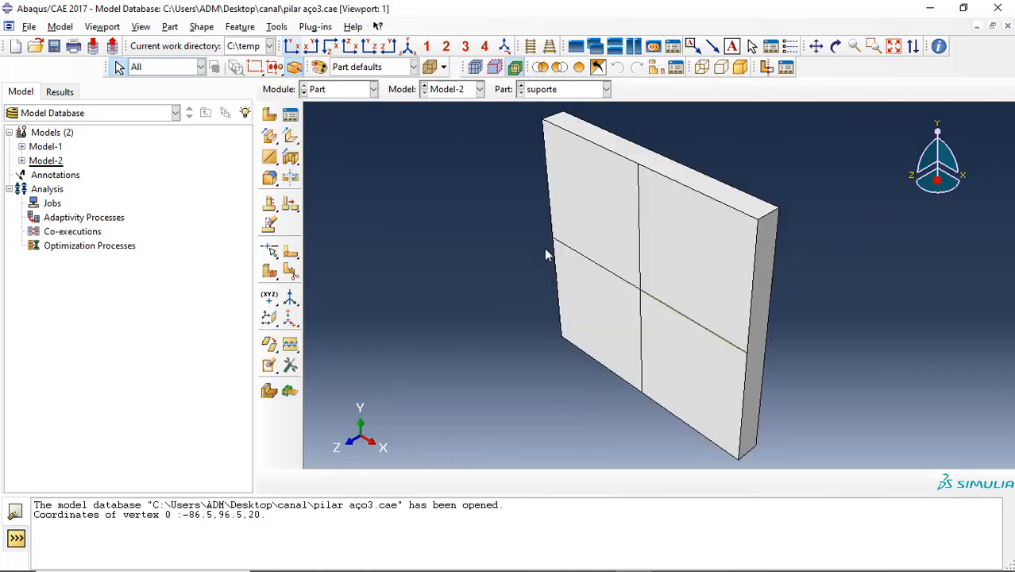
left_click(276, 29)
left_click(278, 30)
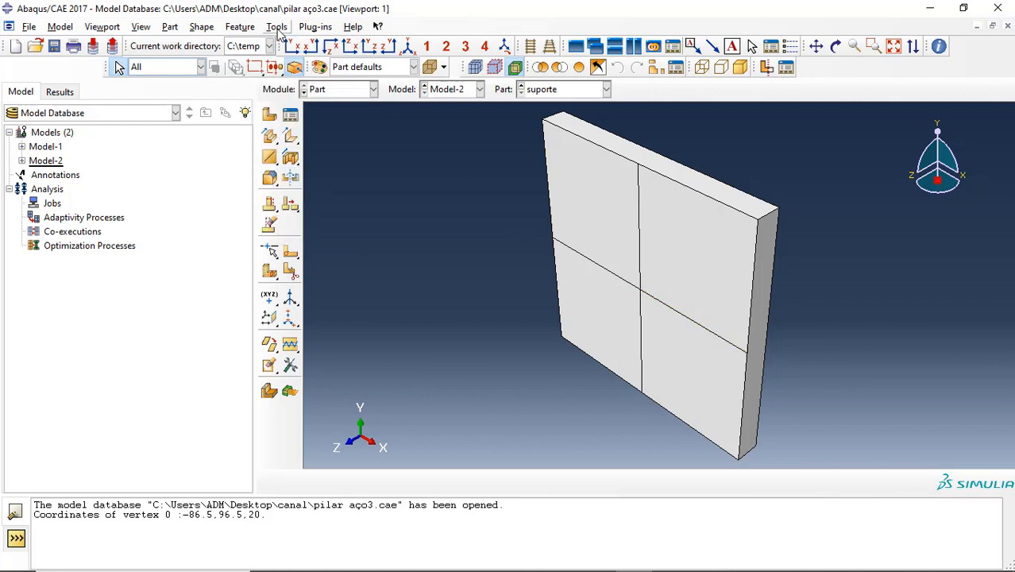
left_click(938, 48)
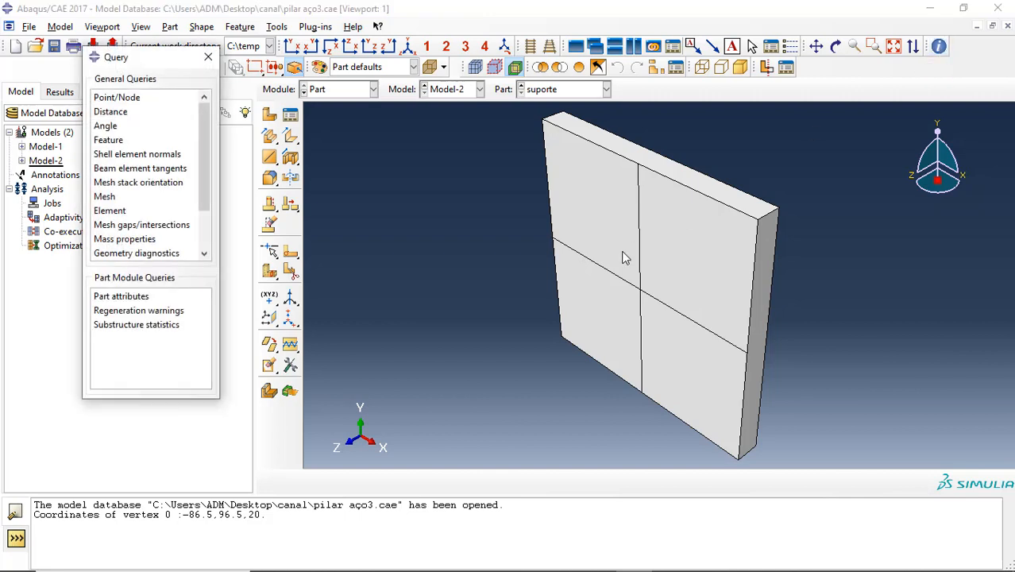
left_click(119, 97)
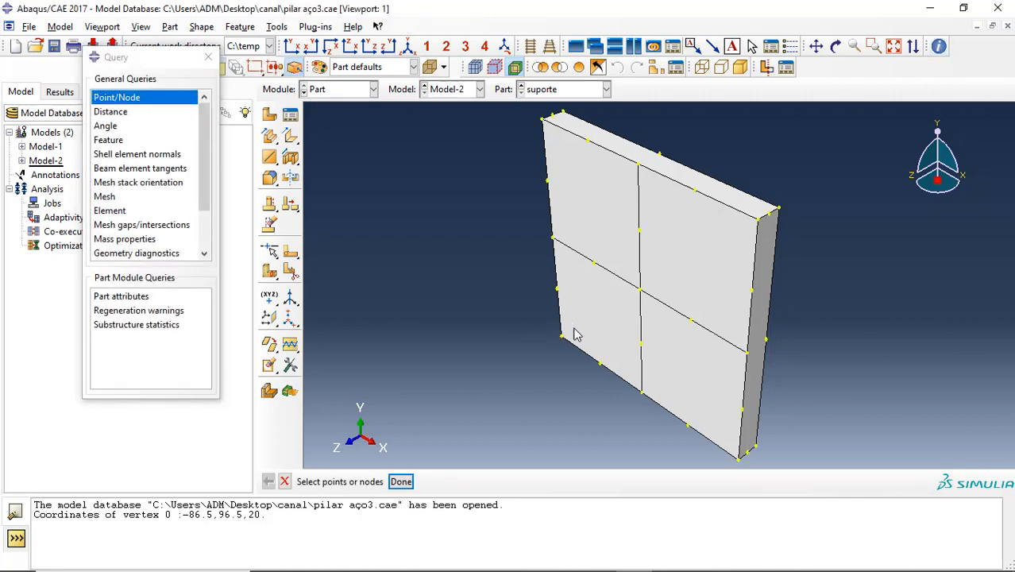
left_click(640, 291)
left_click(401, 482)
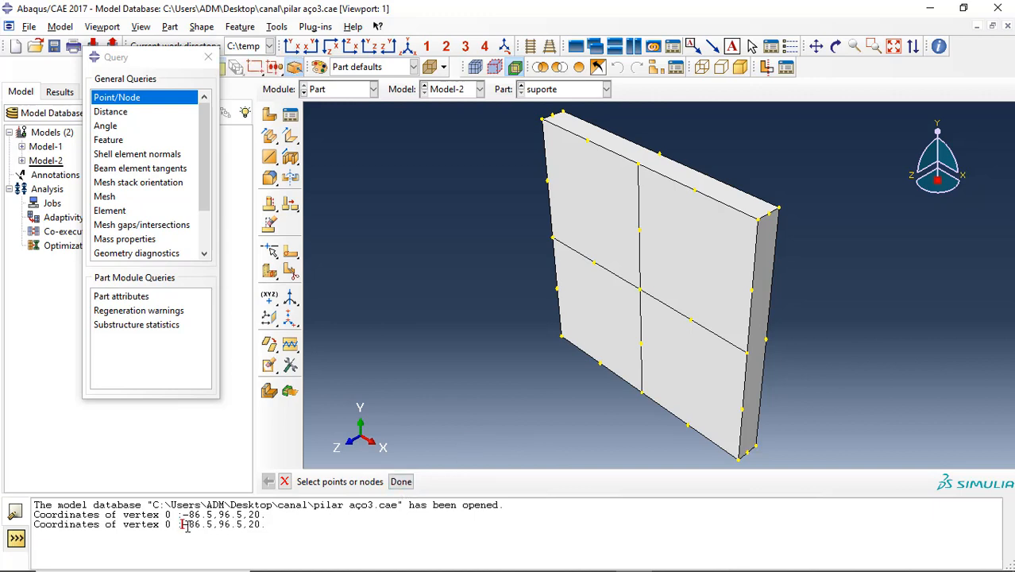
left_click_drag(184, 525, 265, 527)
key("ctrl+c")
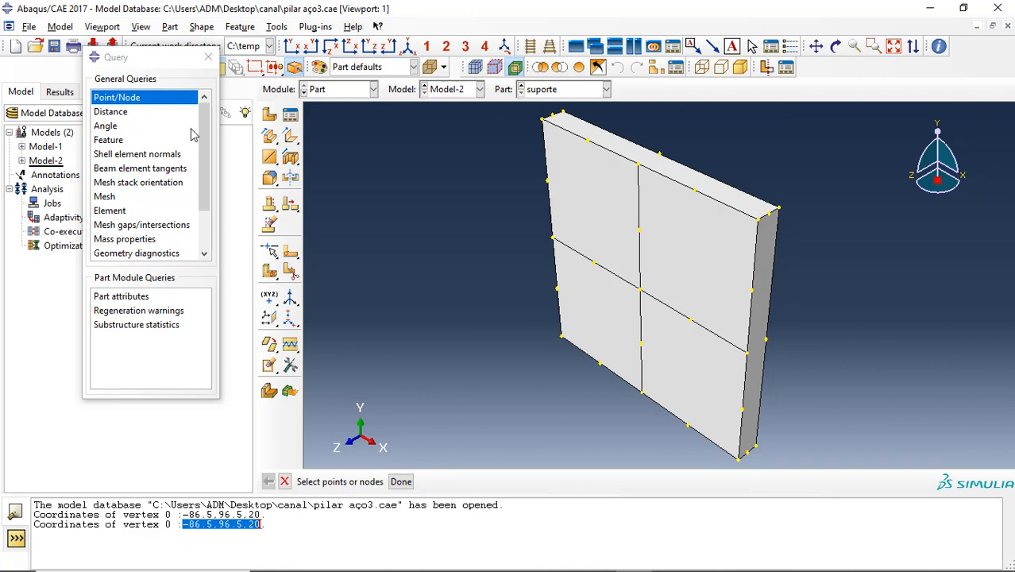
Step: Create a reference point on the suporte plate from the copied coordinates, with the X value changed to -78.5
left_click(208, 57)
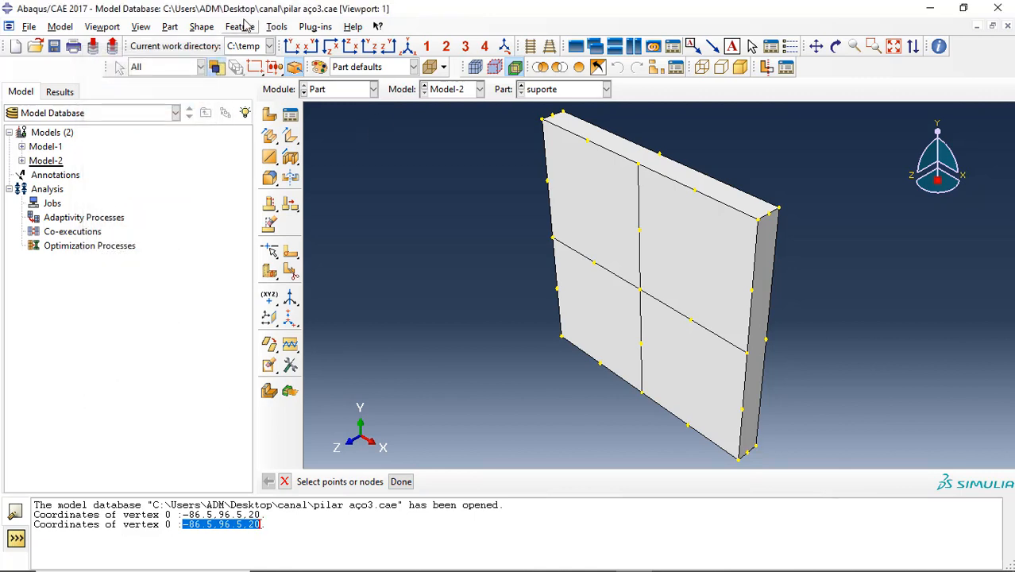
left_click(274, 28)
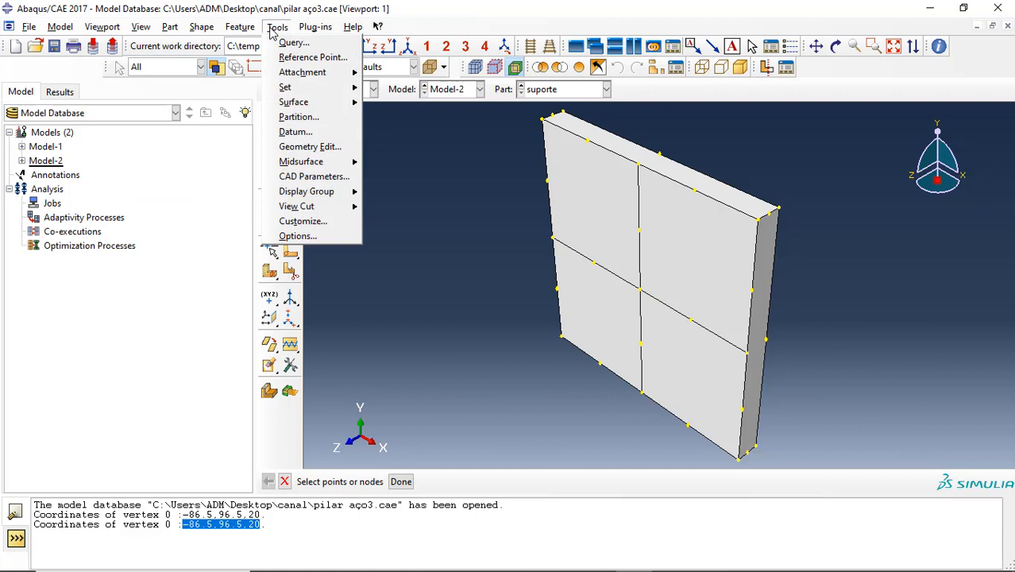
left_click(300, 58)
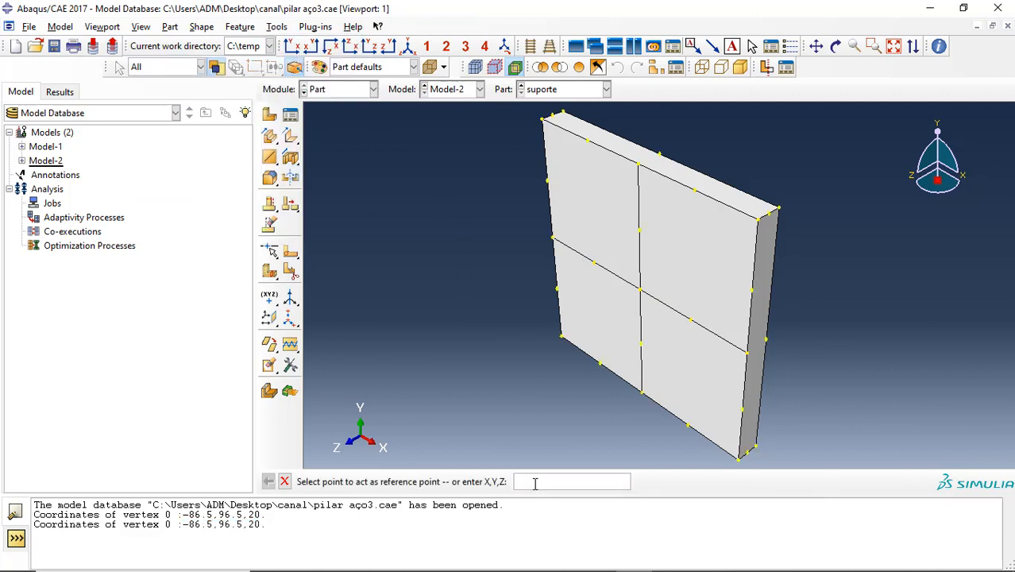
key("ctrl+v")
key("BackSpace")
type("78.5")
key("Return")
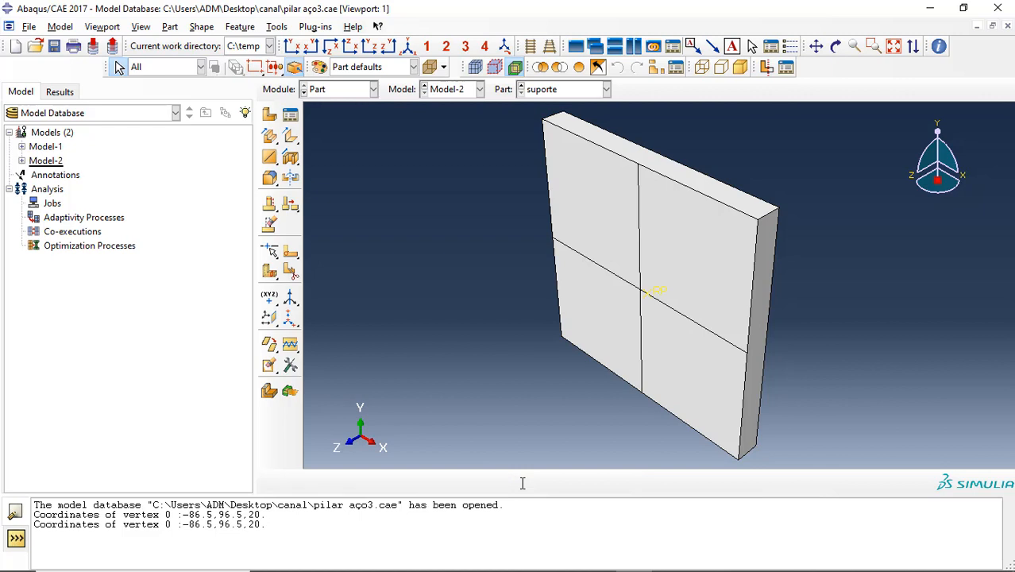
left_click(654, 285)
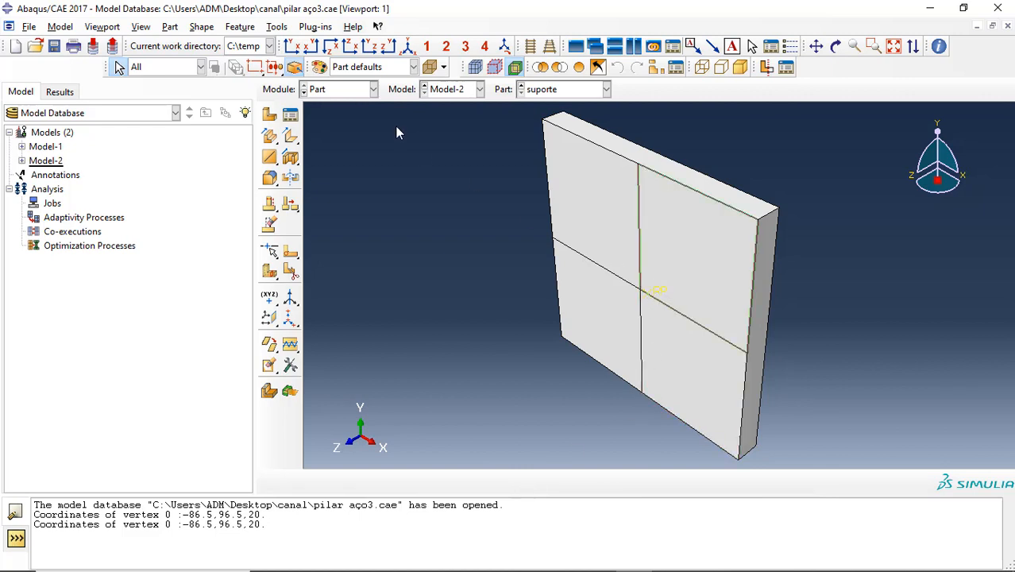
Step: In the Load module, create a mechanical concentrated force in Step-1 and apply it to the support plate's reference point
left_click(372, 89)
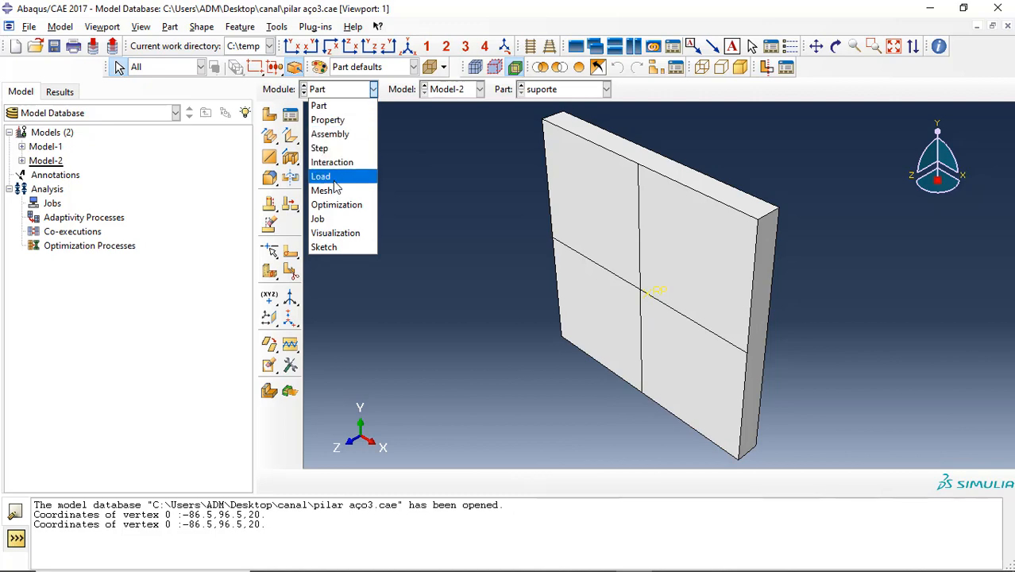
left_click(332, 177)
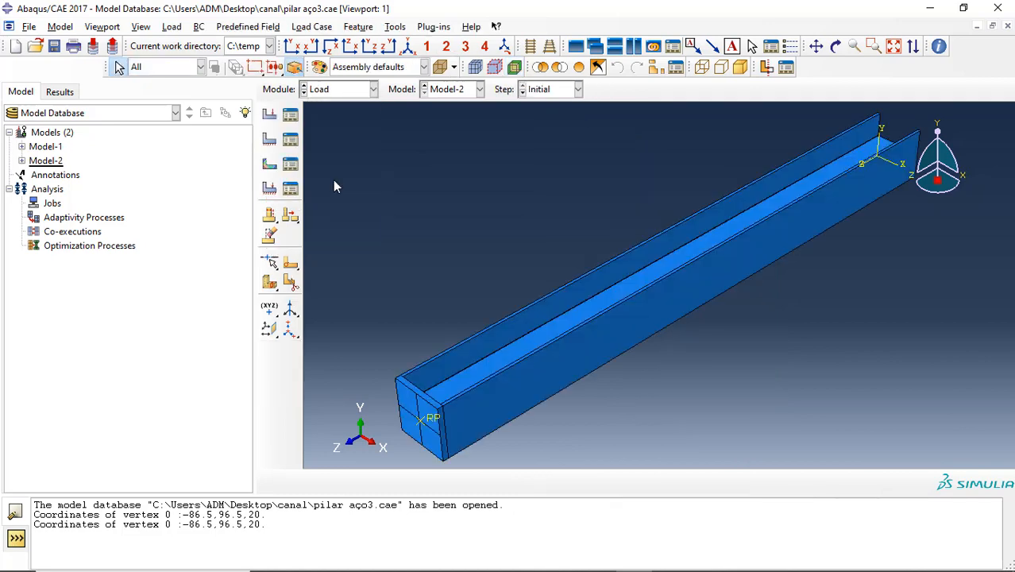
left_click(294, 119)
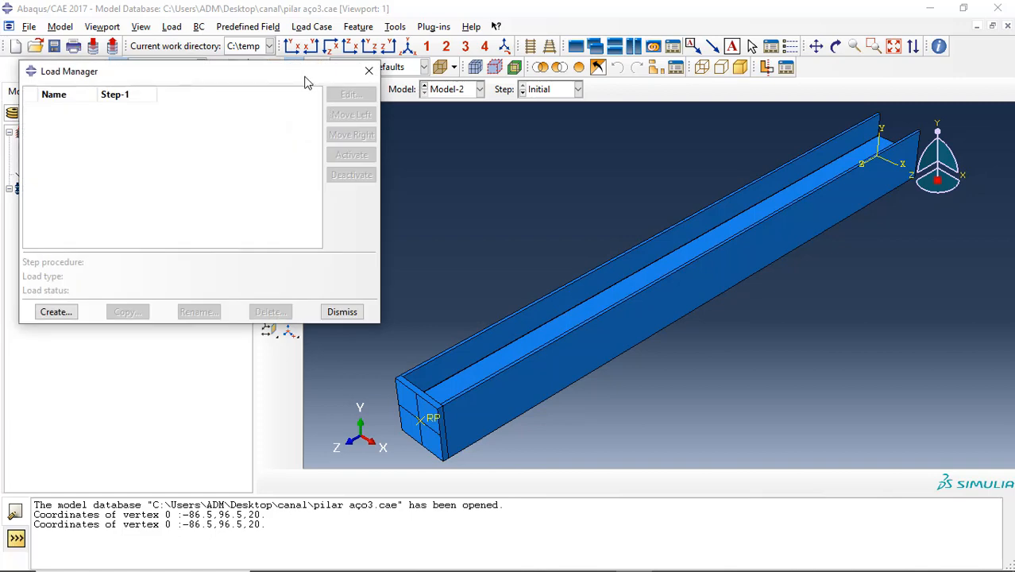
left_click_drag(307, 82, 701, 184)
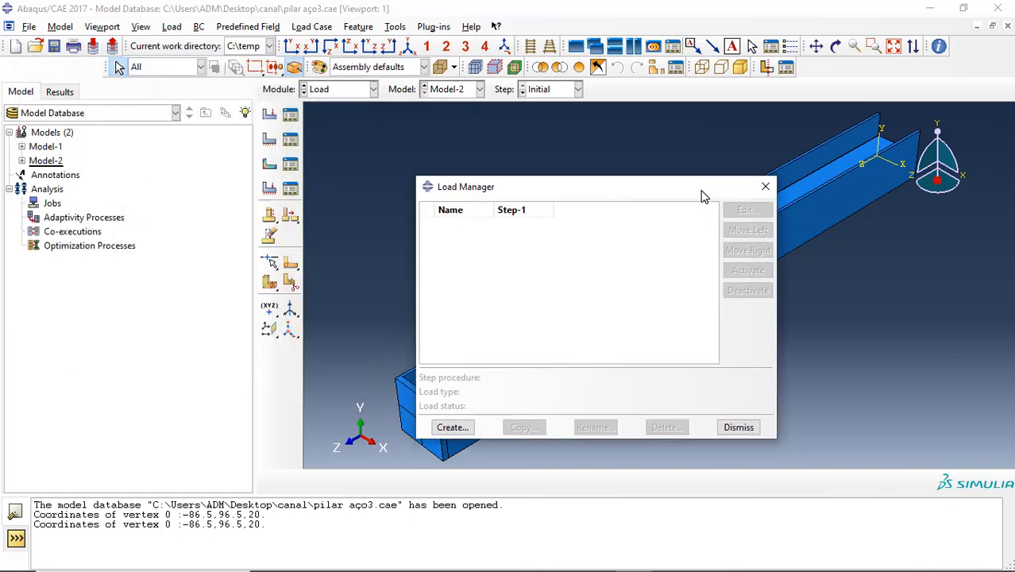
left_click(451, 414)
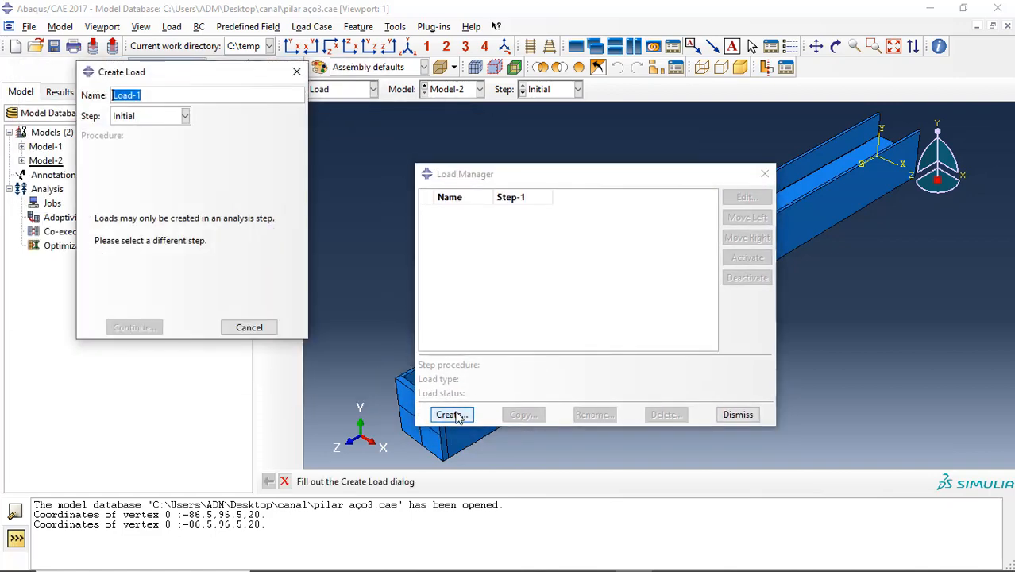
left_click(158, 118)
left_click(152, 149)
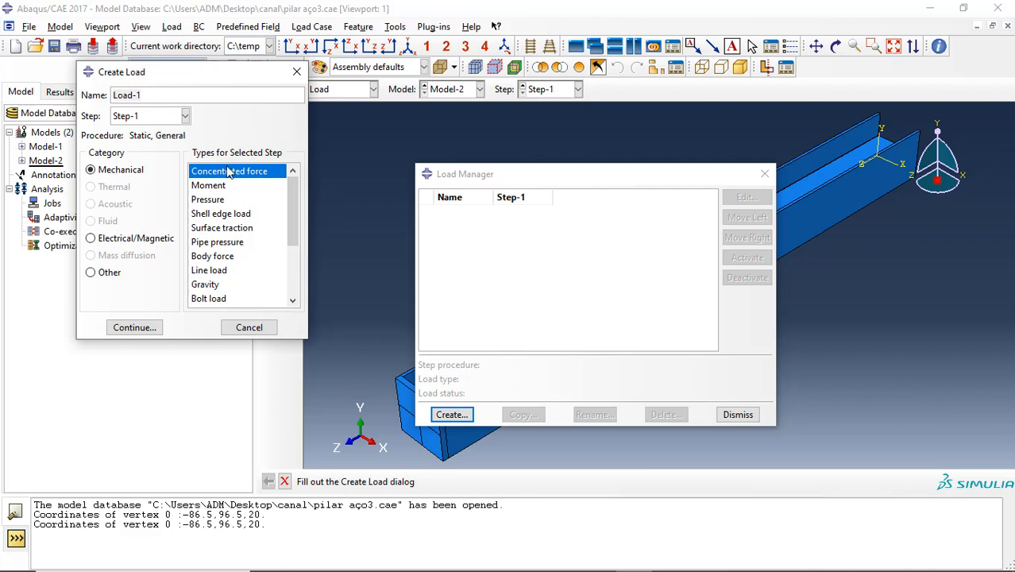
left_click(152, 329)
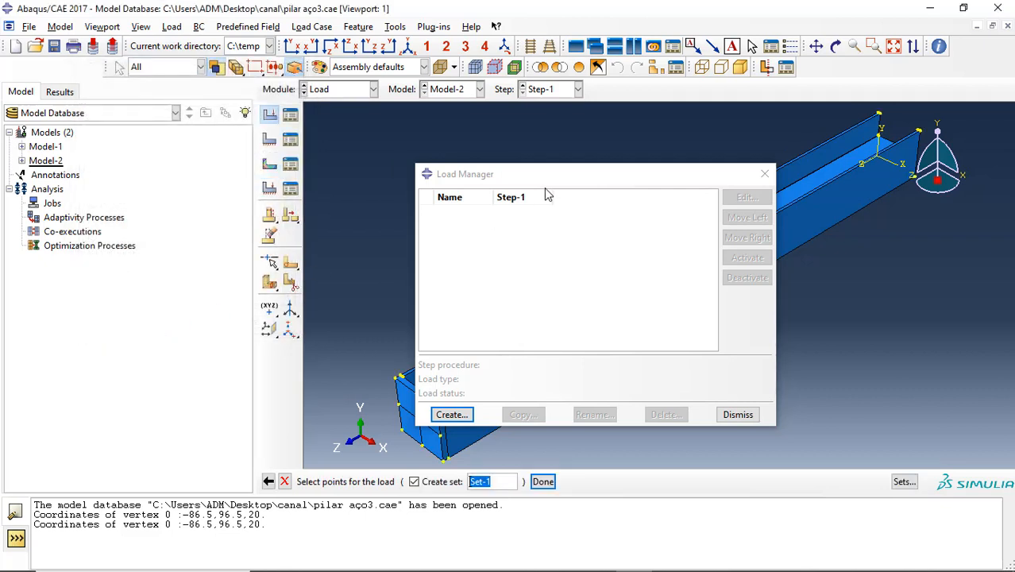
left_click_drag(559, 175, 661, 177)
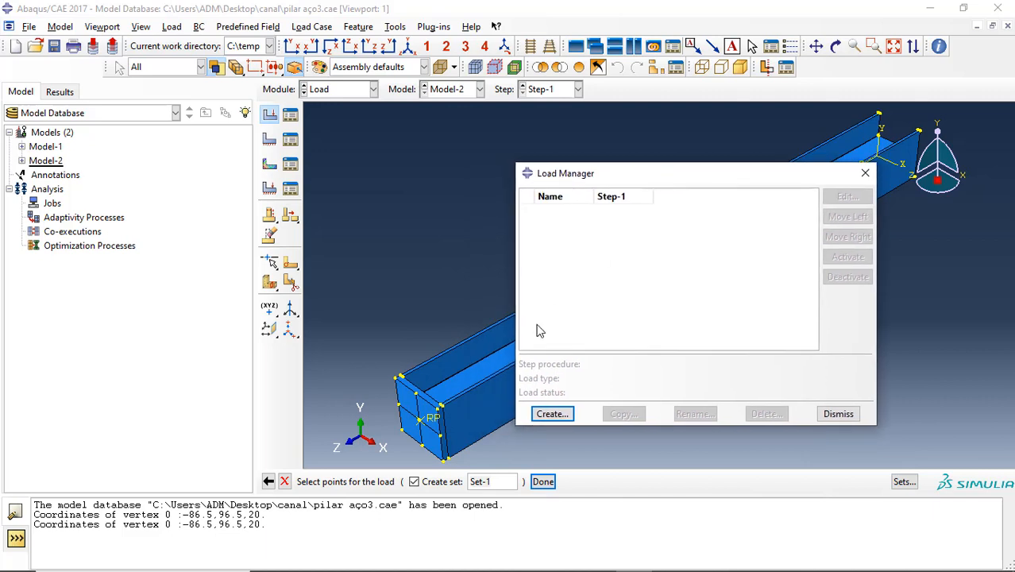
left_click(424, 426)
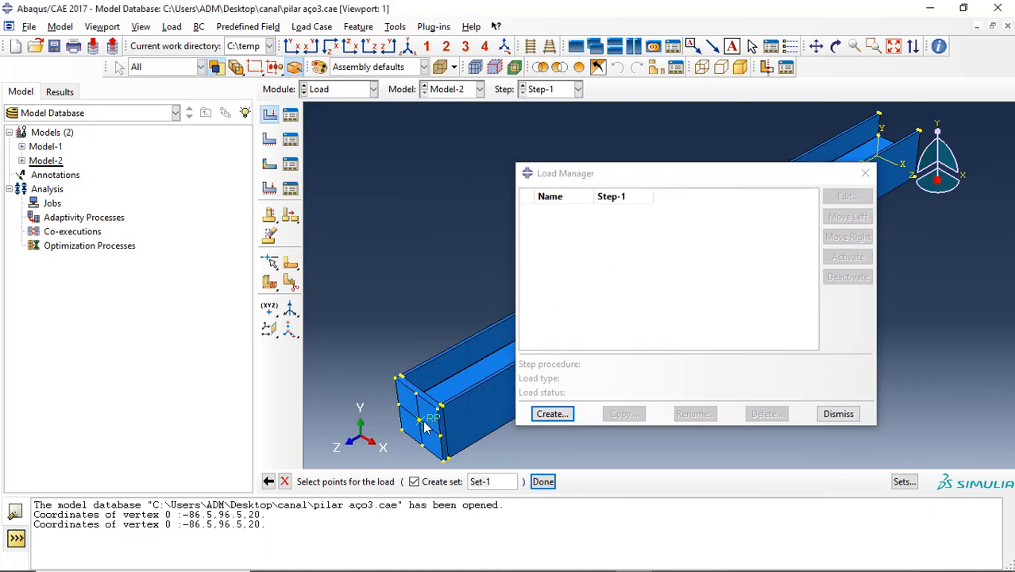
left_click(543, 482)
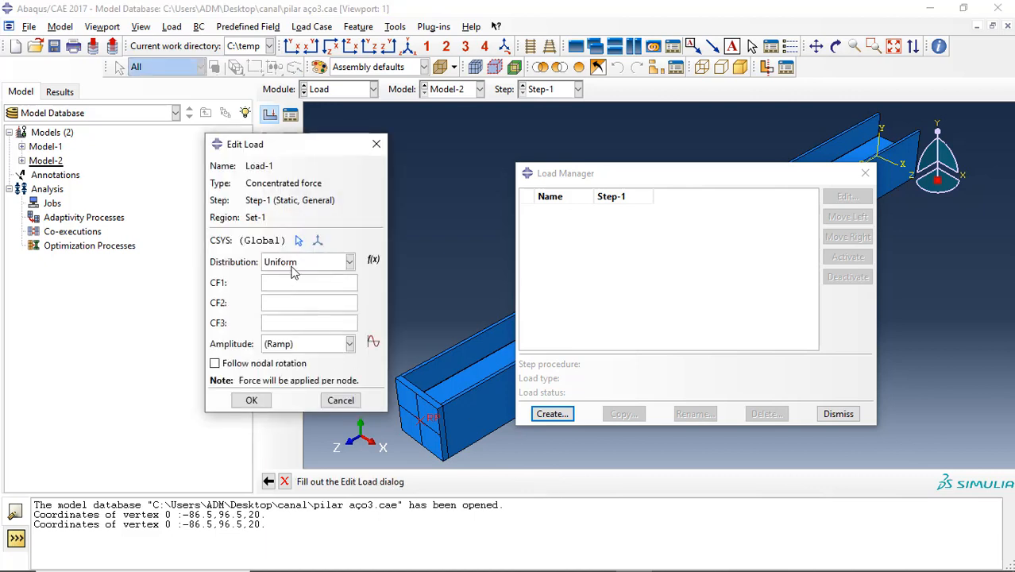
Step: Set the concentrated force's CF3 component to 560000, with CF1 and CF2 at 0
left_click_drag(629, 182, 646, 217)
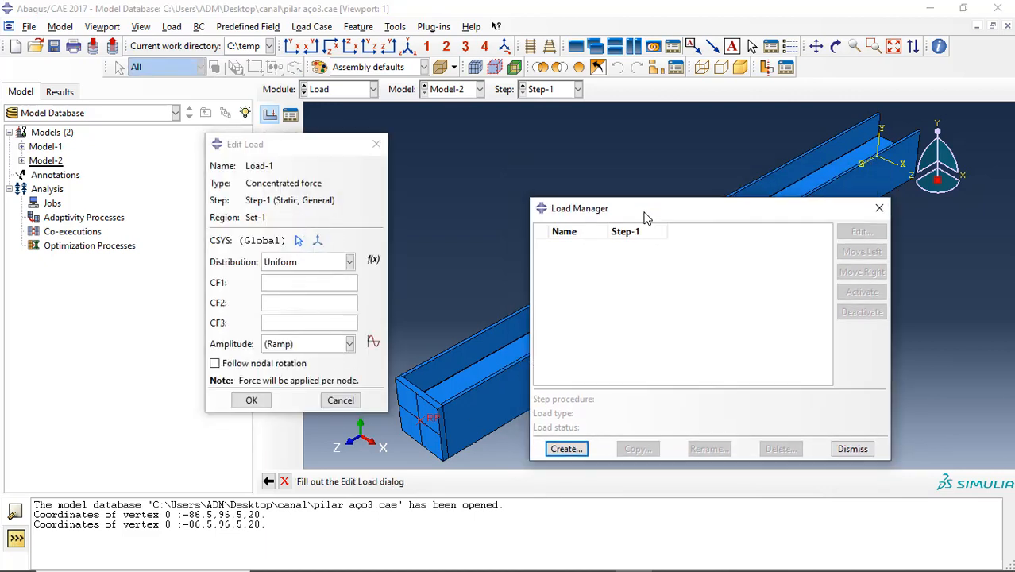
left_click(273, 325)
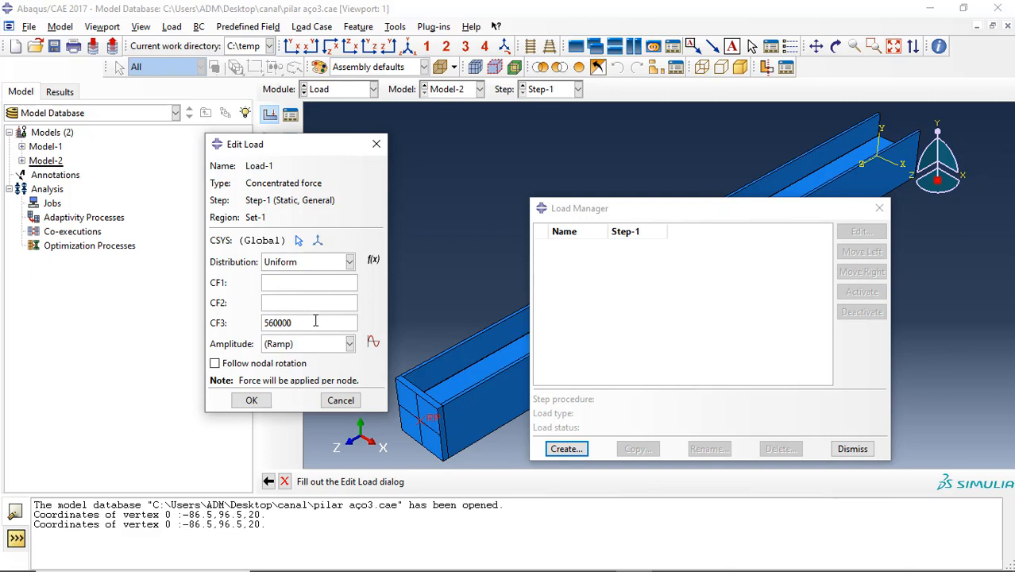
left_click(281, 281)
left_click(250, 400)
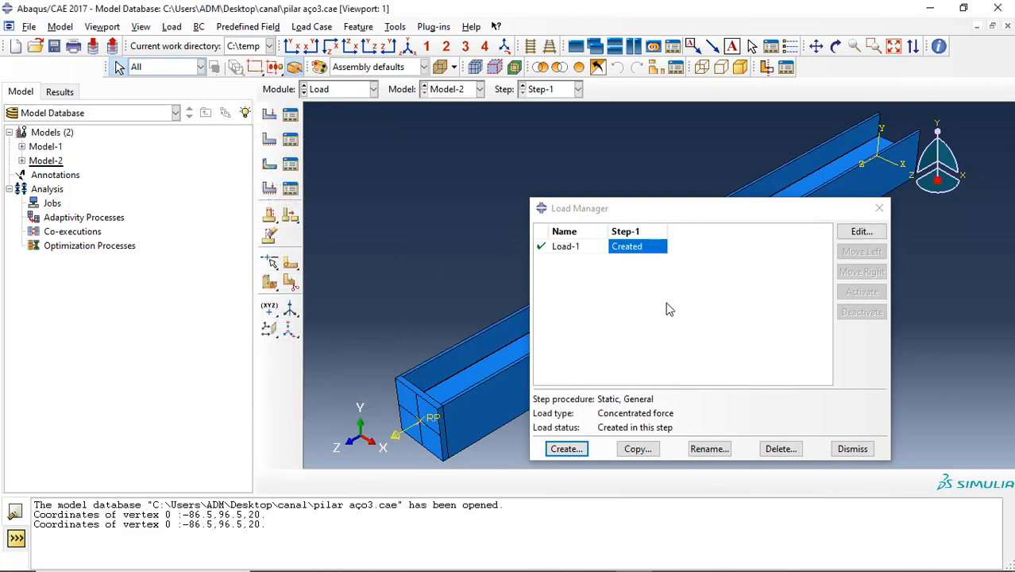
Step: Edit Load-1 to make its CF3 component negative so the force points into the column
left_click(872, 235)
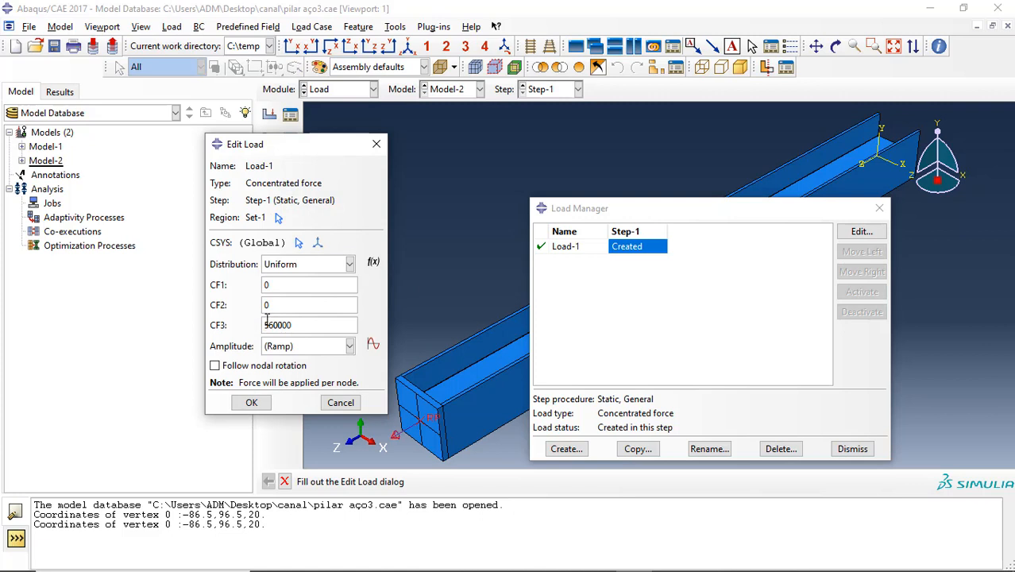
left_click(249, 402)
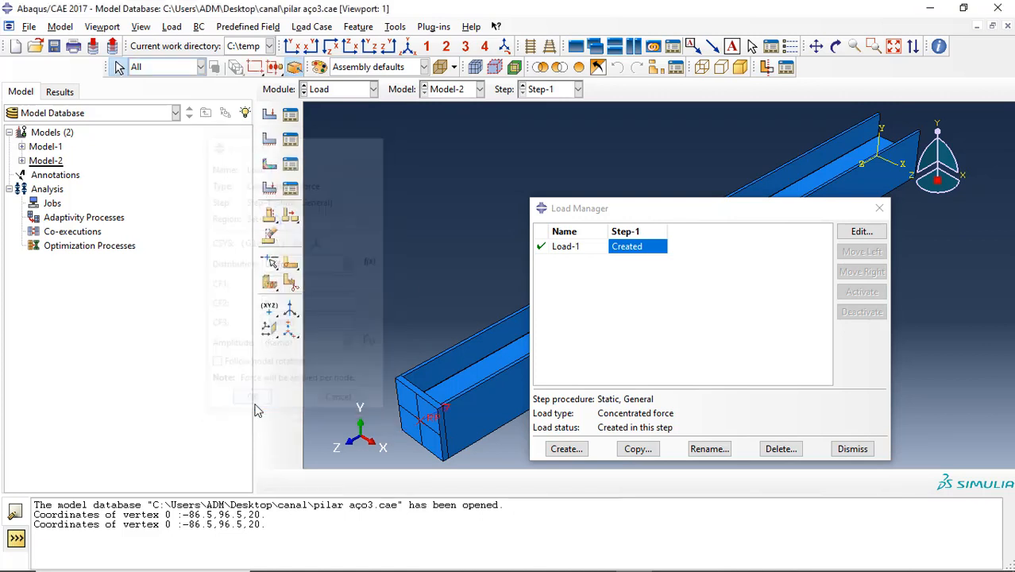
left_click(880, 208)
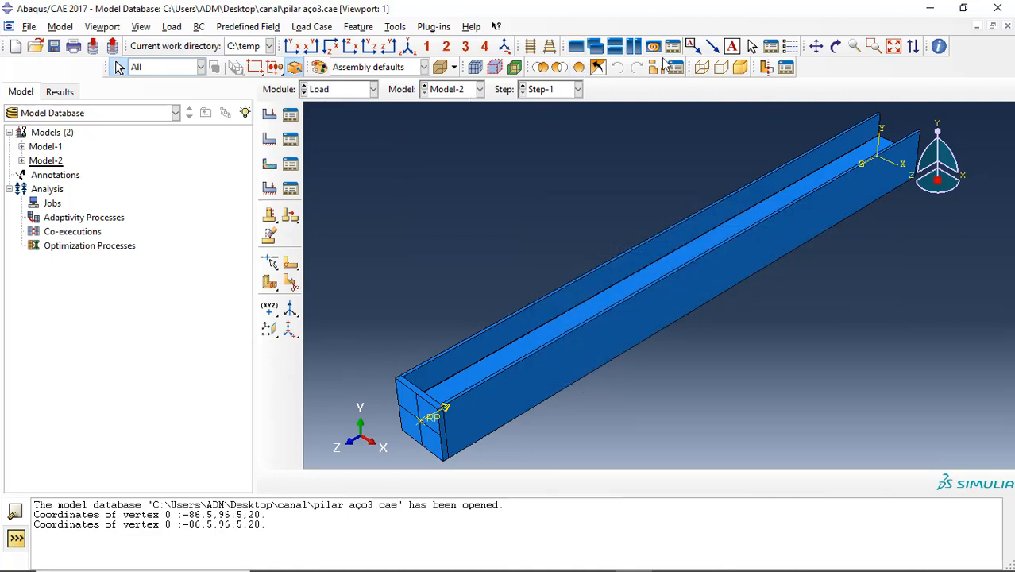
Step: Create a mechanical Symmetry/Antisymmetry/Encastre boundary condition in Step-1
left_click(836, 49)
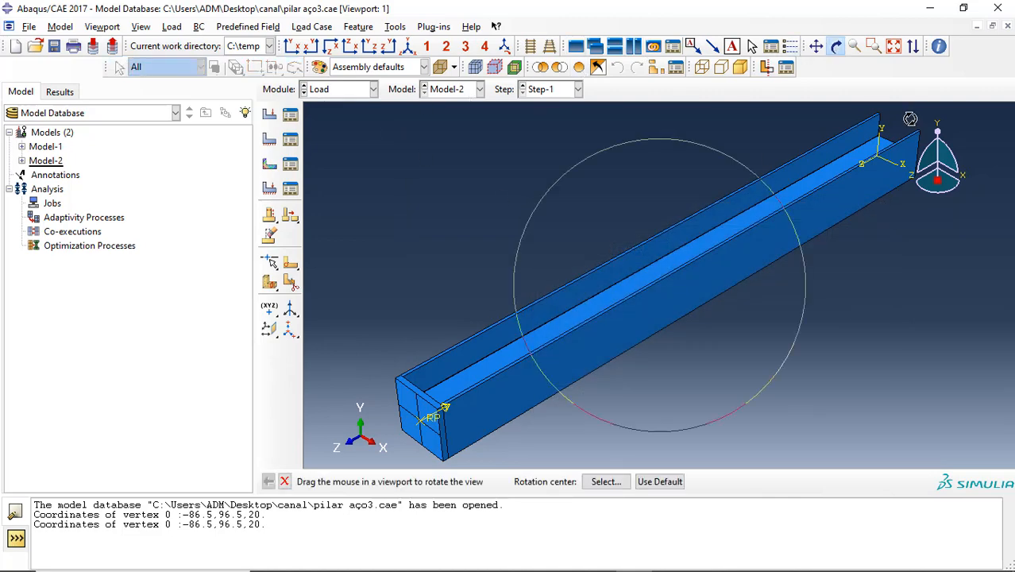
left_click_drag(803, 193, 575, 342)
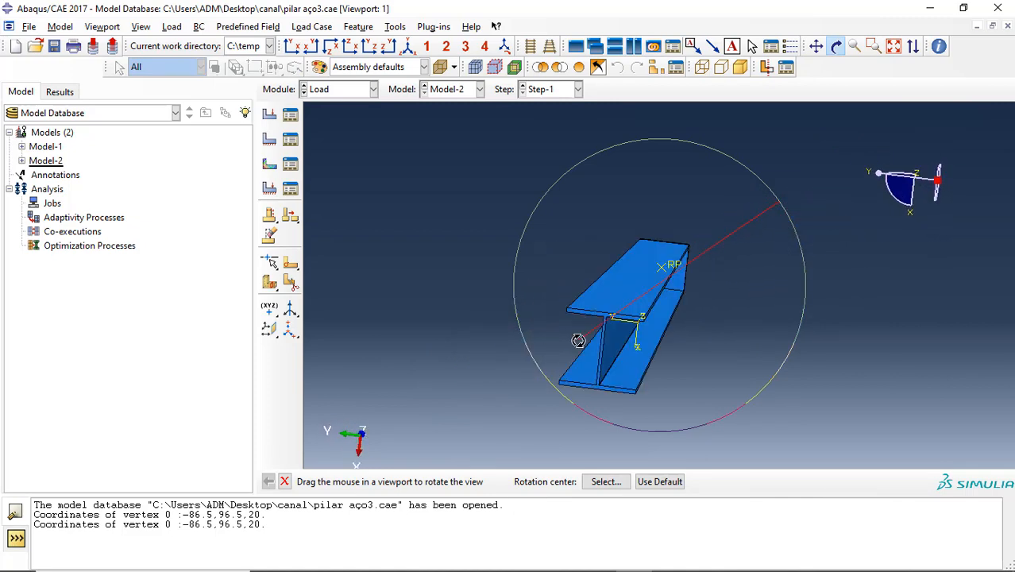
left_click(291, 161)
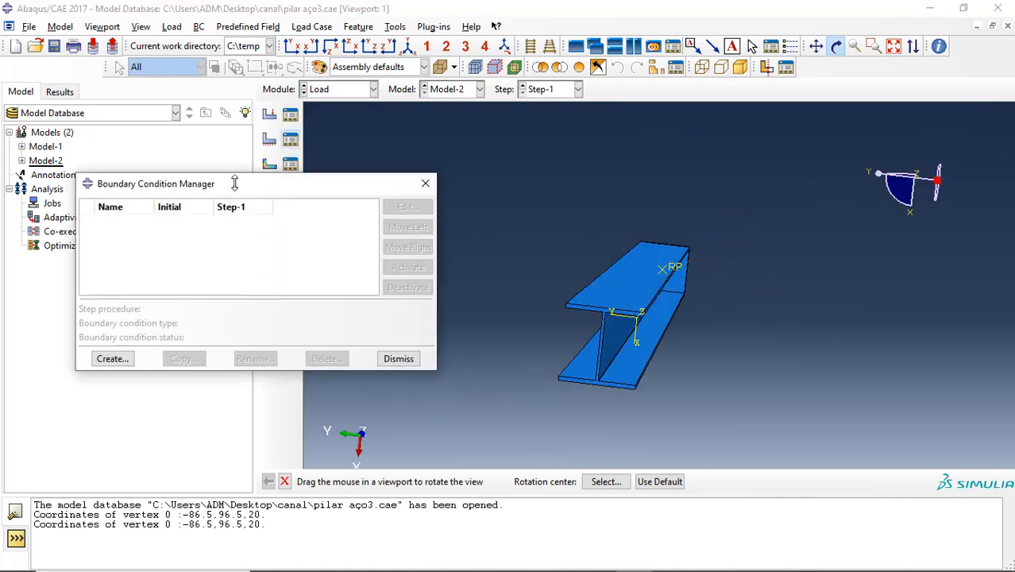
left_click(127, 359)
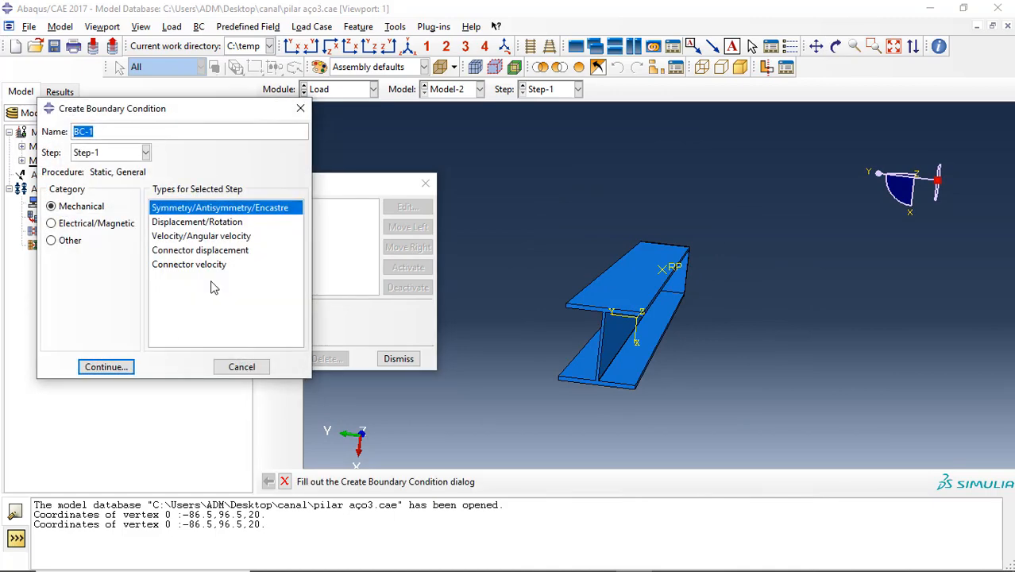
left_click(106, 366)
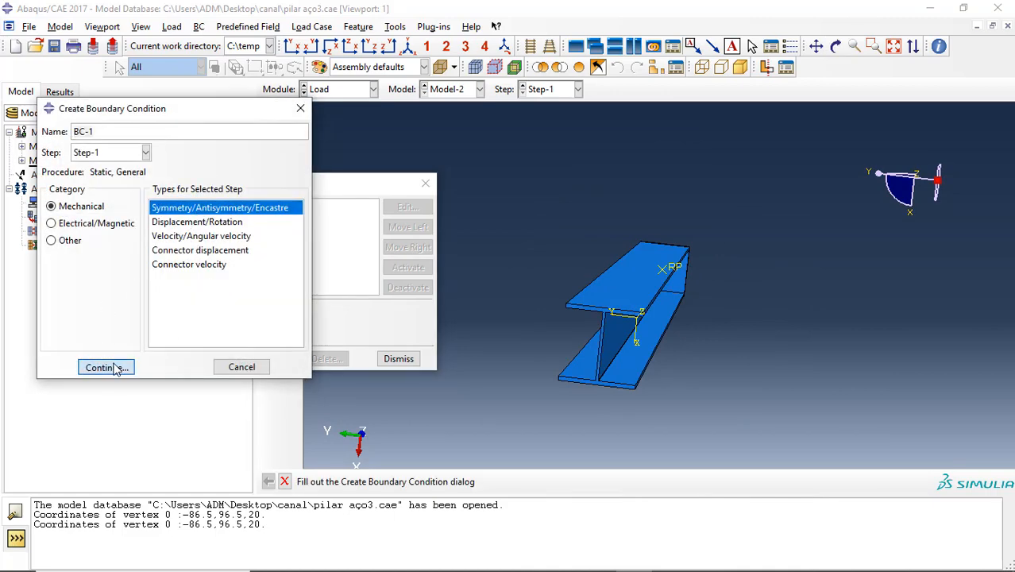
Step: Assign the column's I-shaped end face opposite the support plate as the boundary condition's region
left_click(627, 316)
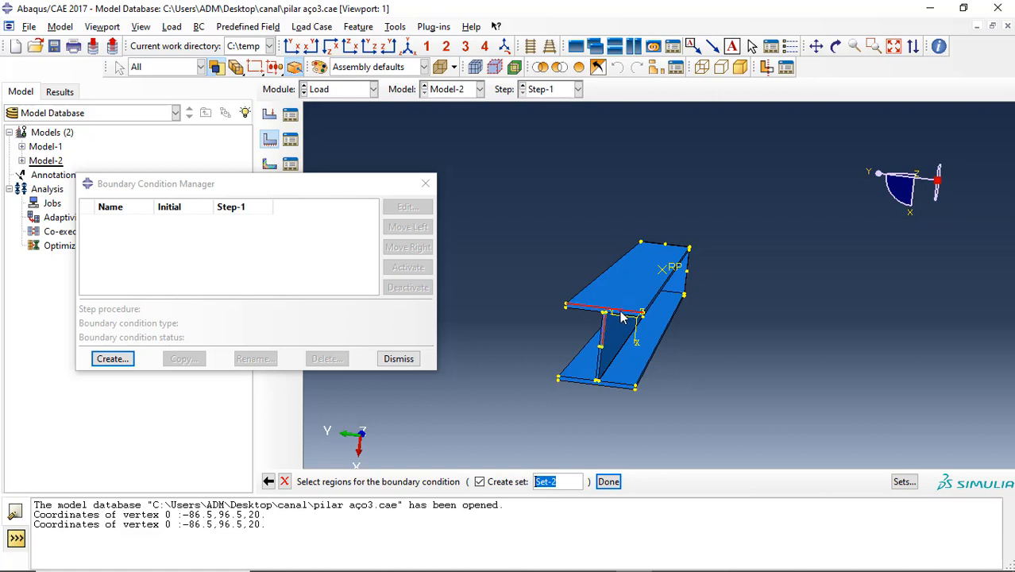
left_click(735, 303)
left_click(618, 313)
left_click(872, 45)
left_click_drag(546, 274, 666, 419)
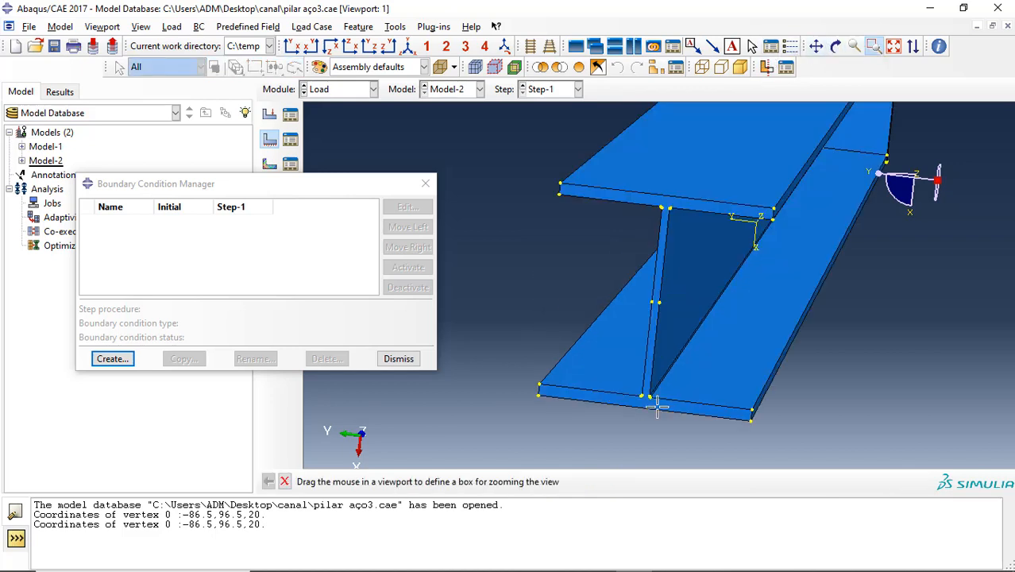
left_click(873, 46)
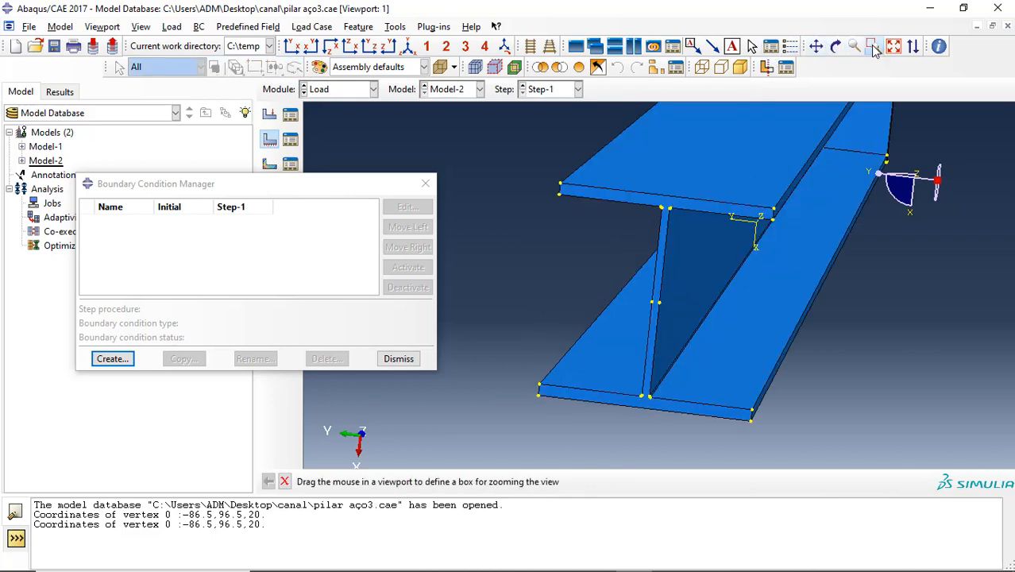
left_click(688, 209)
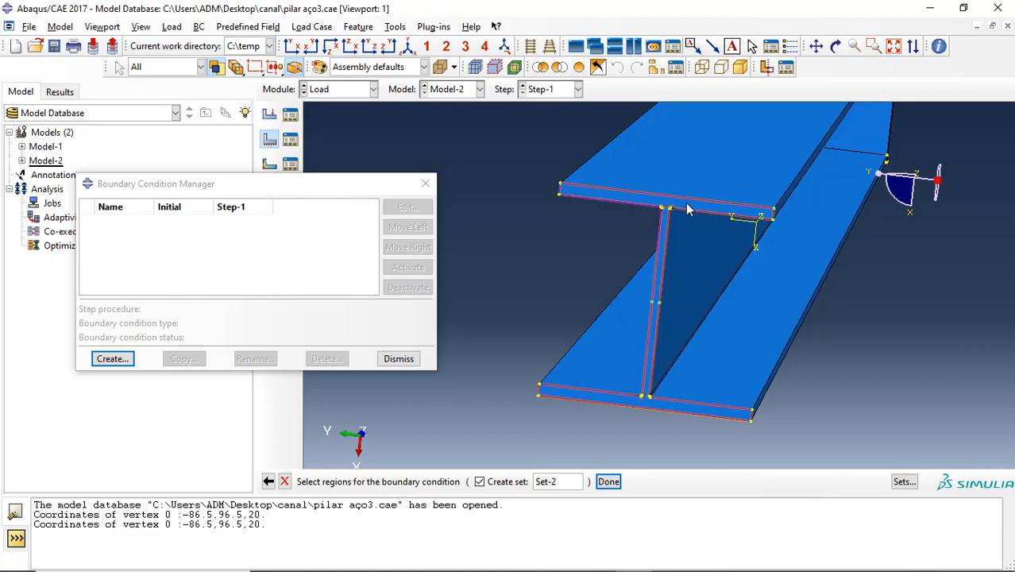
left_click(608, 481)
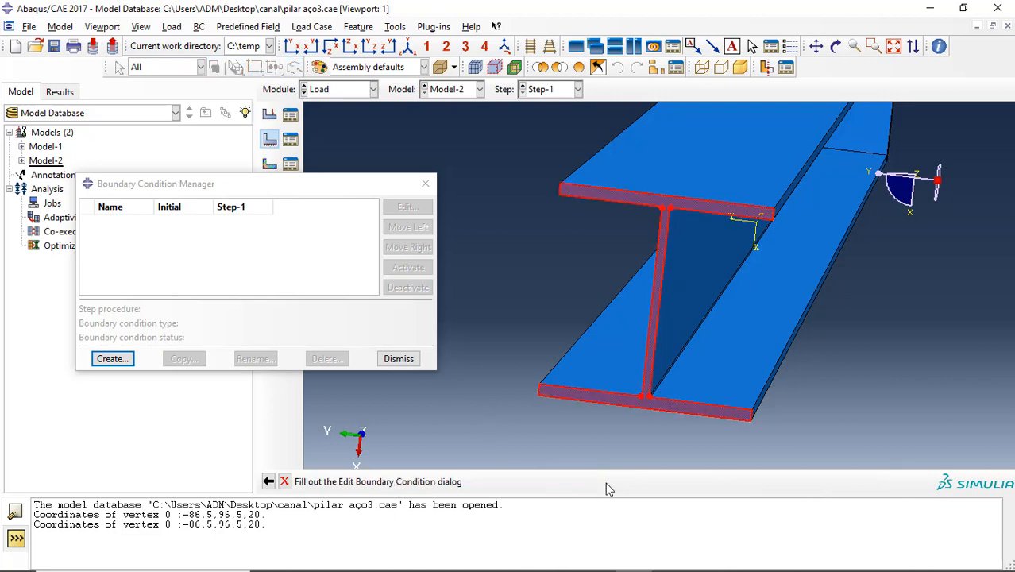
Step: Set boundary condition BC-1 to ENCASTRE and close the boundary condition manager
left_click(462, 368)
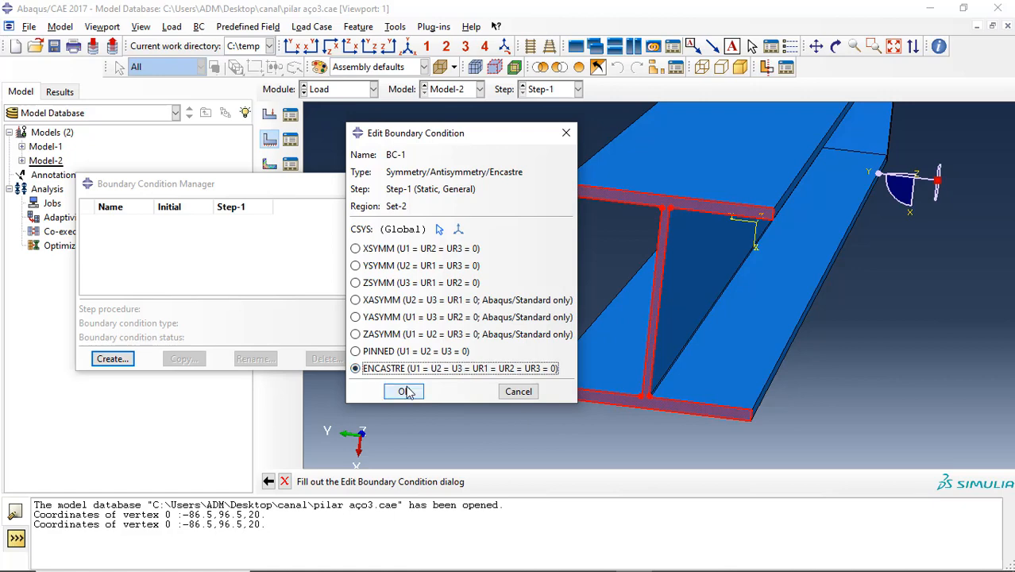
left_click(405, 390)
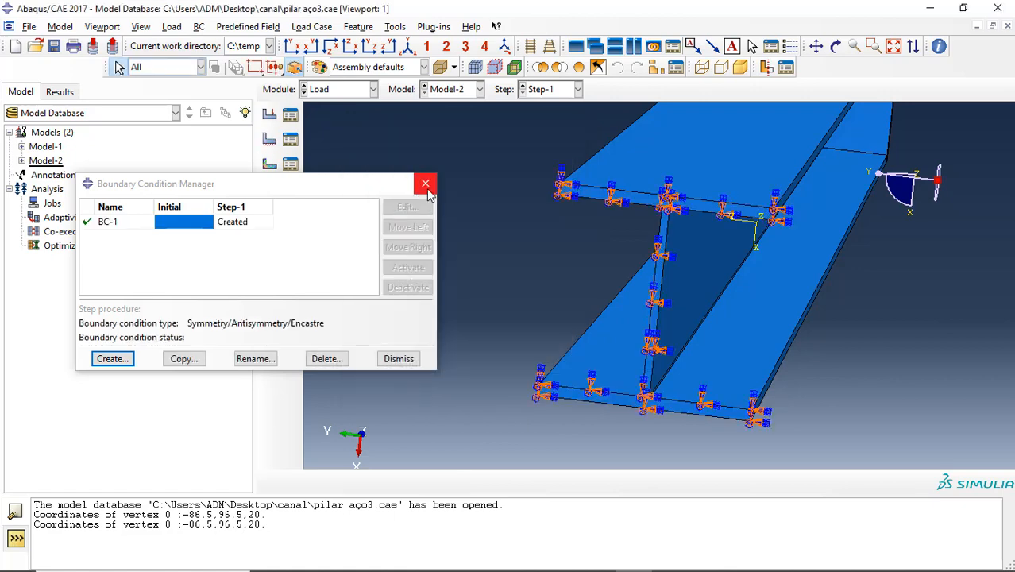
left_click(426, 184)
Step: Switch to the Mesh module
left_click(357, 91)
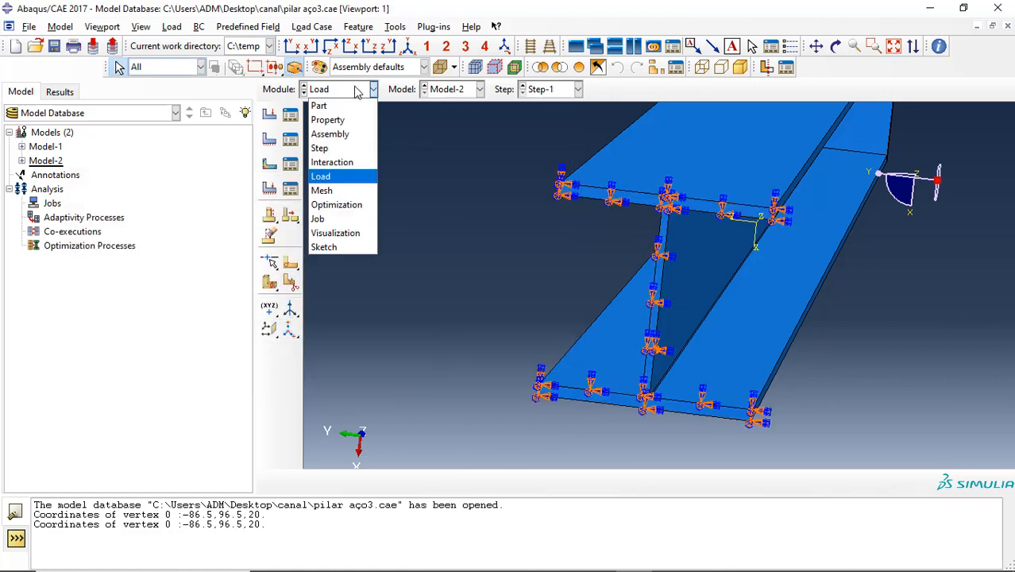
left_click(333, 192)
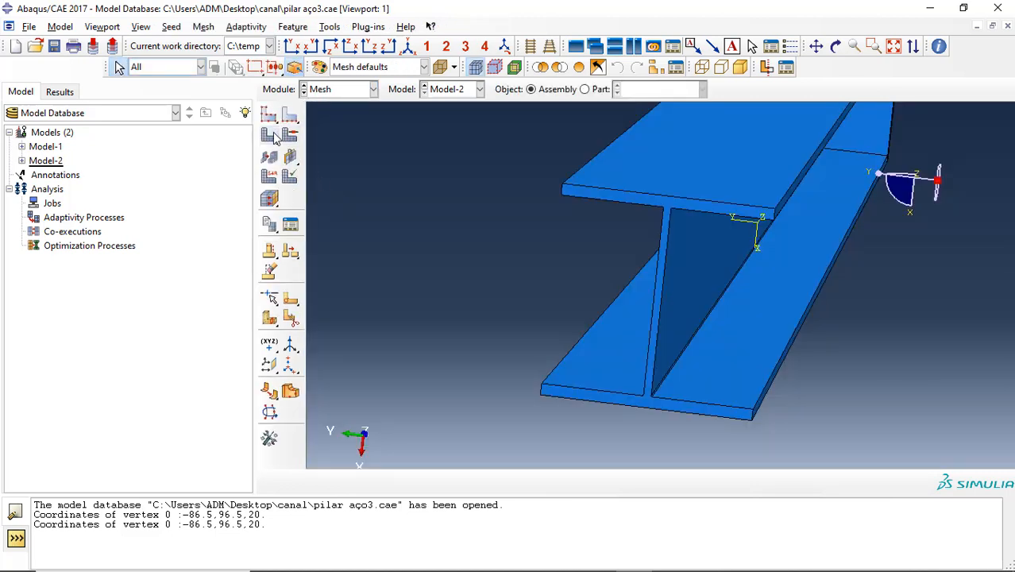
Step: Switch the mesh object from the assembly to the part perfil w200x46,10
left_click(269, 117)
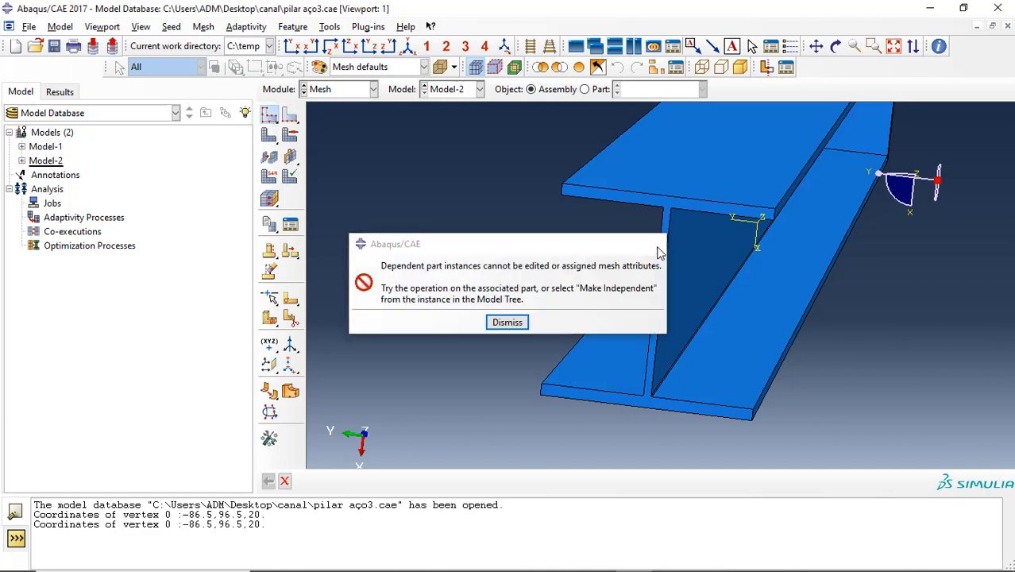
left_click(655, 243)
left_click(602, 90)
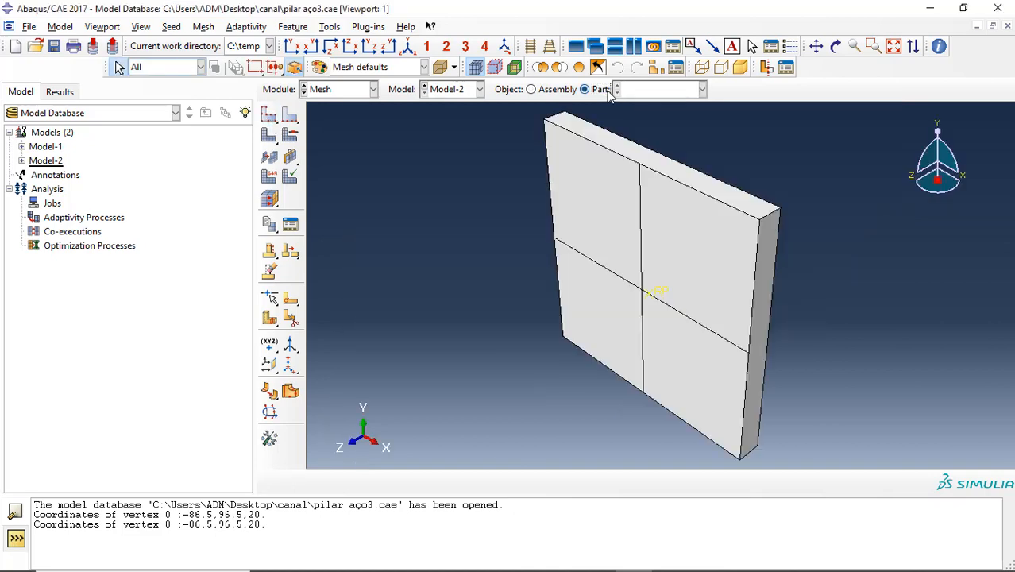
left_click(664, 90)
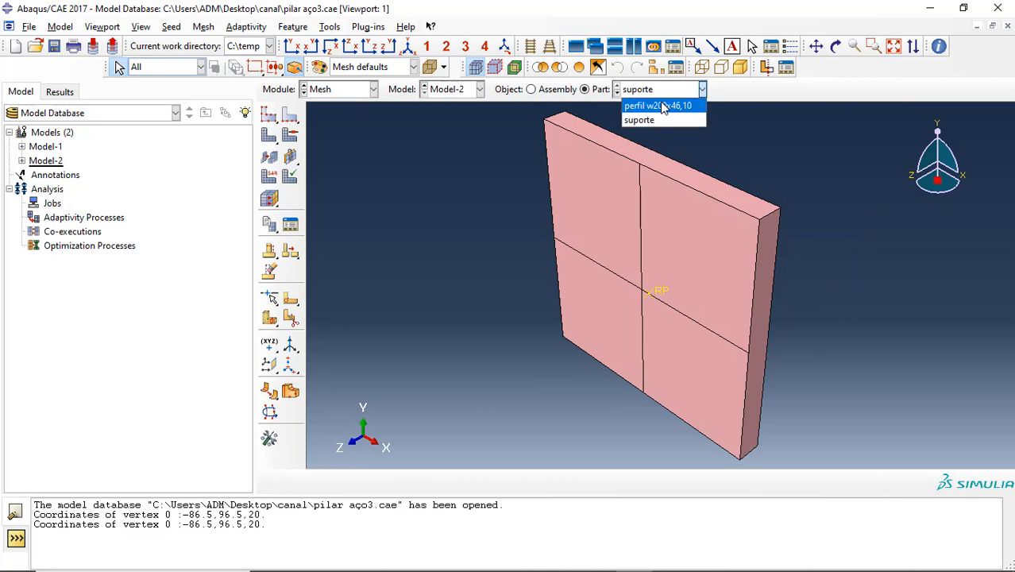
left_click(660, 102)
Step: Seed the perfil w200x46,10 part with an approximate global size of 10 and mesh it
left_click(269, 115)
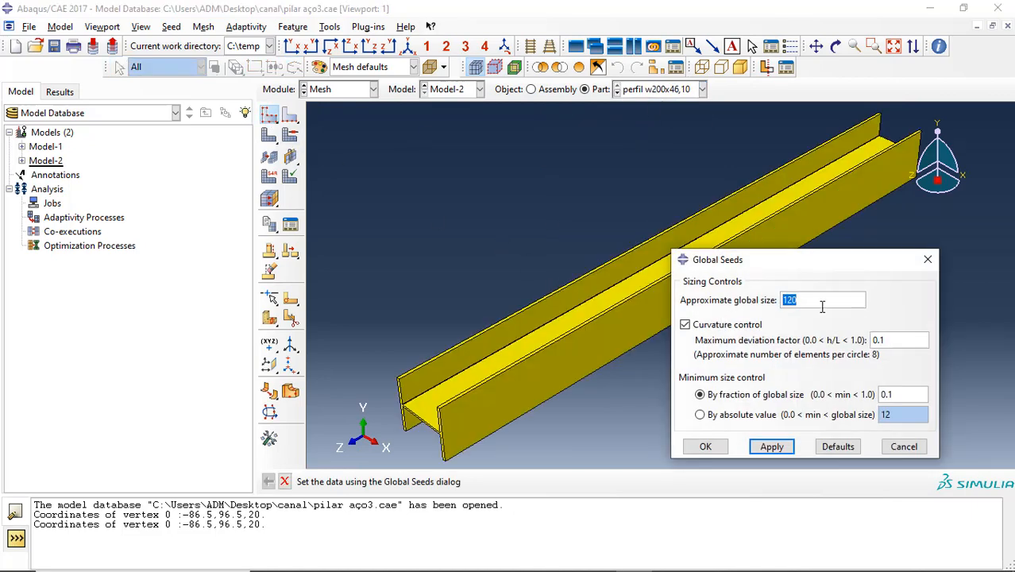
type("20")
left_click(705, 446)
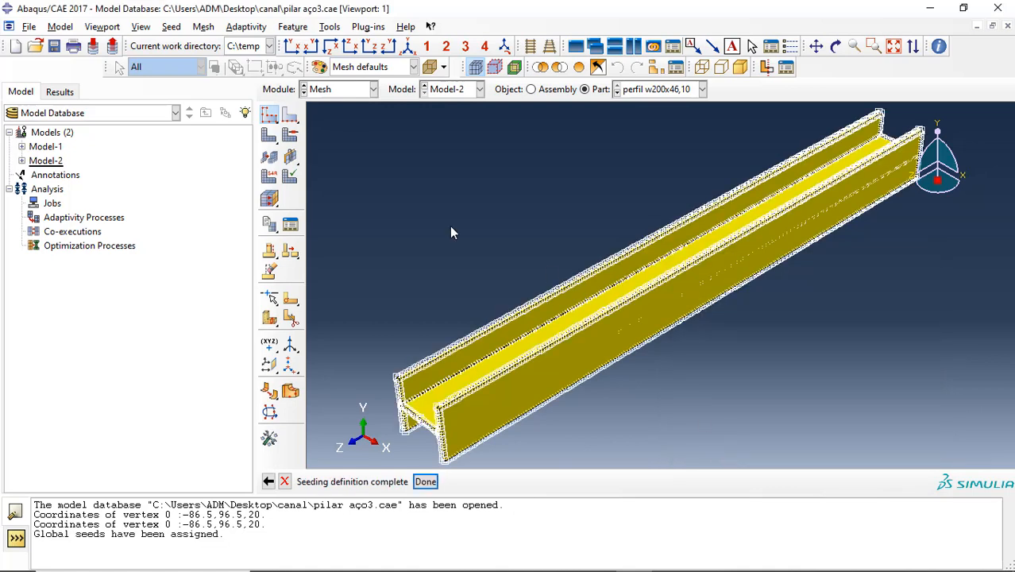
left_click(269, 135)
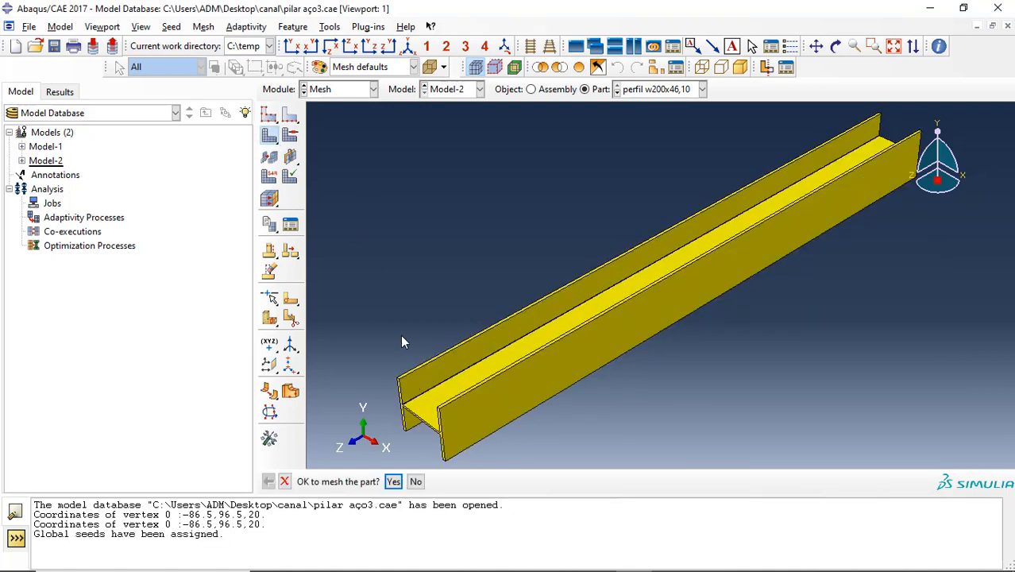
left_click(393, 482)
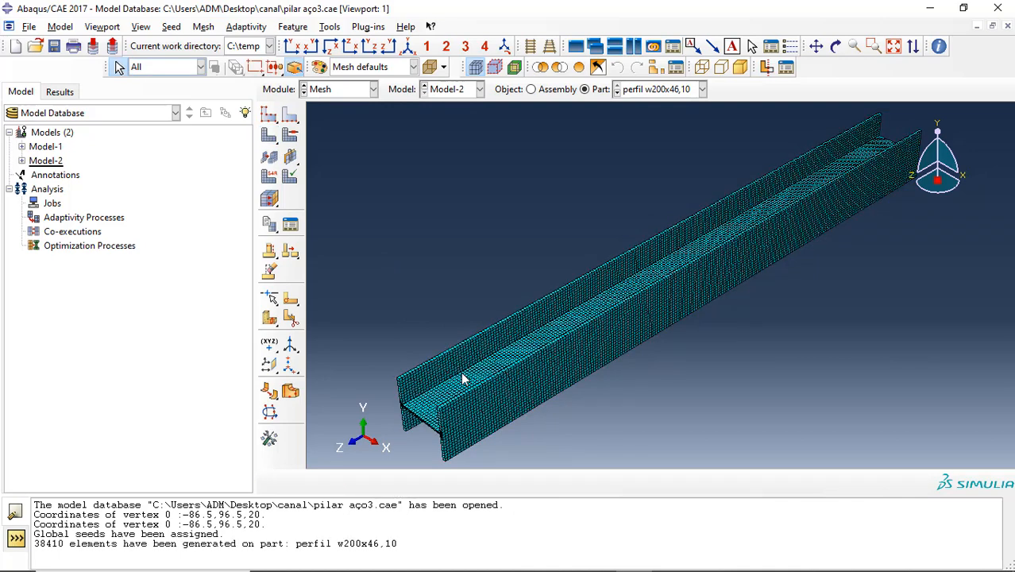
Step: Reseed the column profile with a global size of 20, deleting the existing mesh, and mesh the part again
left_click(269, 114)
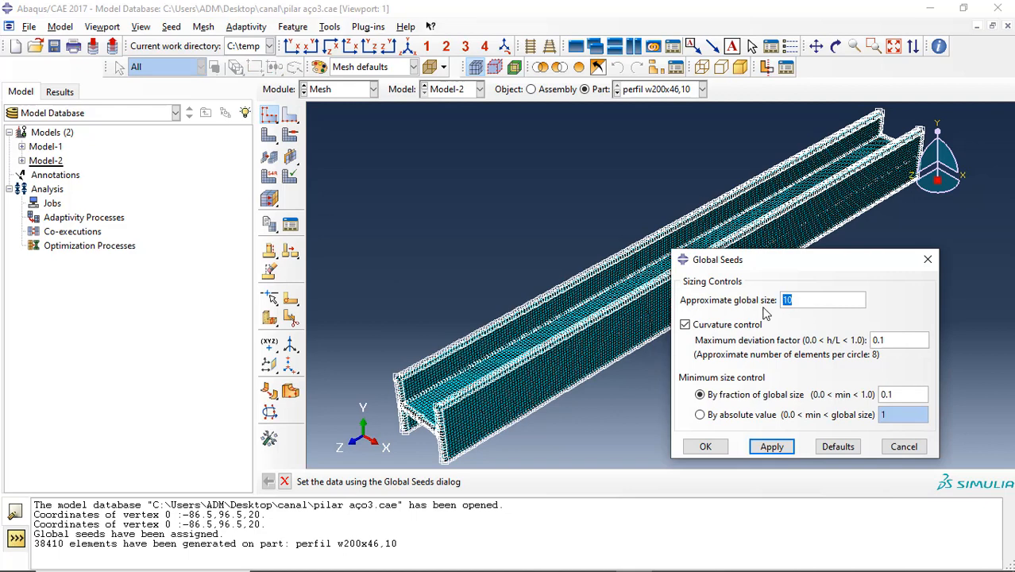
left_click(704, 446)
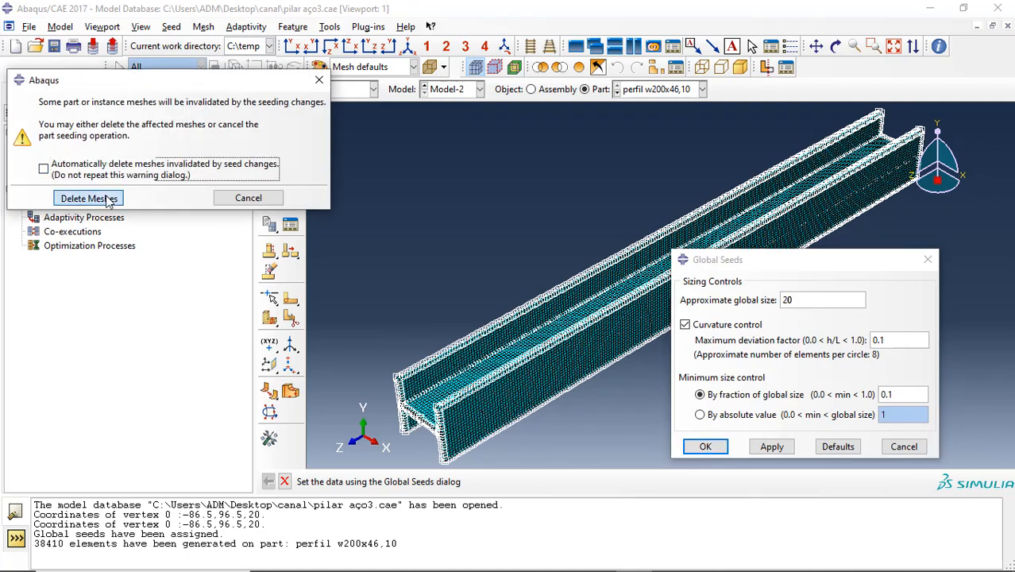
left_click(88, 197)
left_click(269, 137)
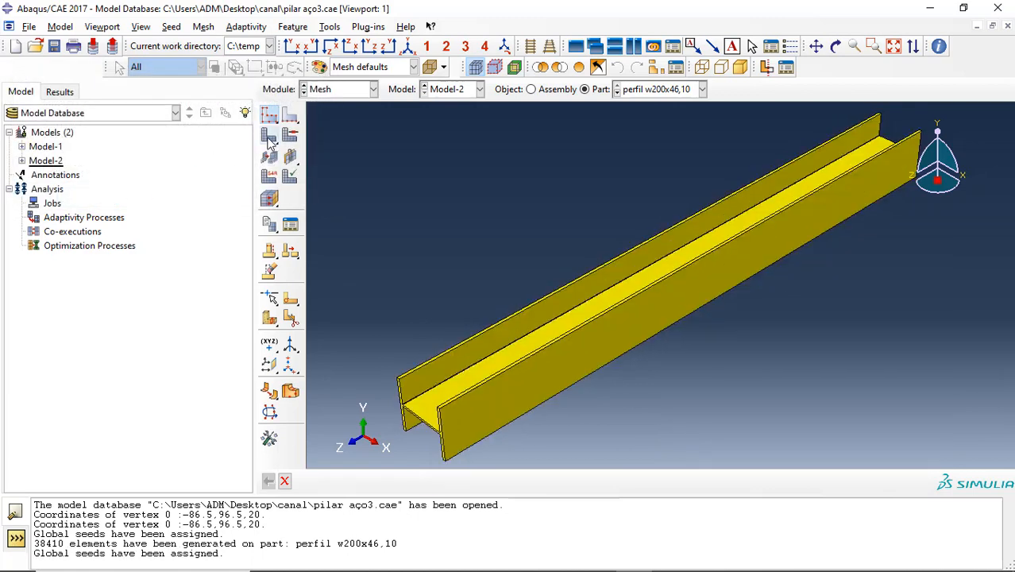
left_click(401, 481)
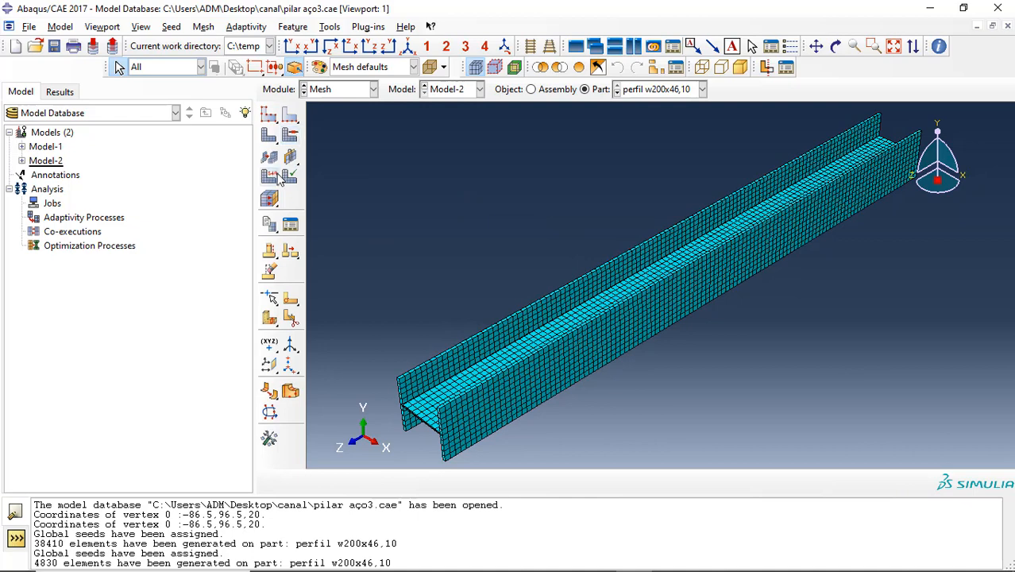
Step: Assign the Standard linear 3D Stress element type C3D8R with reduced integration to the whole column profile
left_click(274, 181)
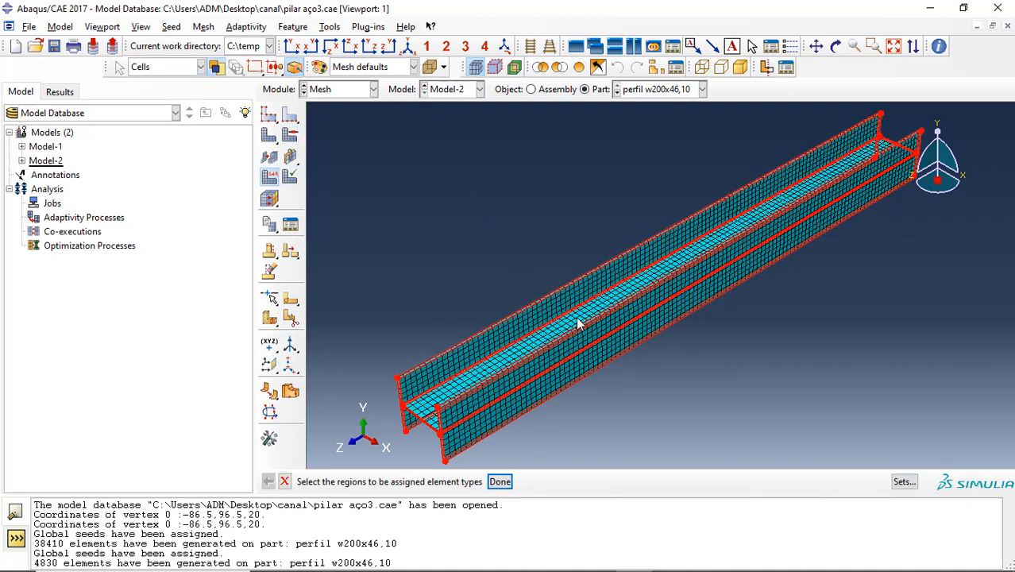
left_click(499, 481)
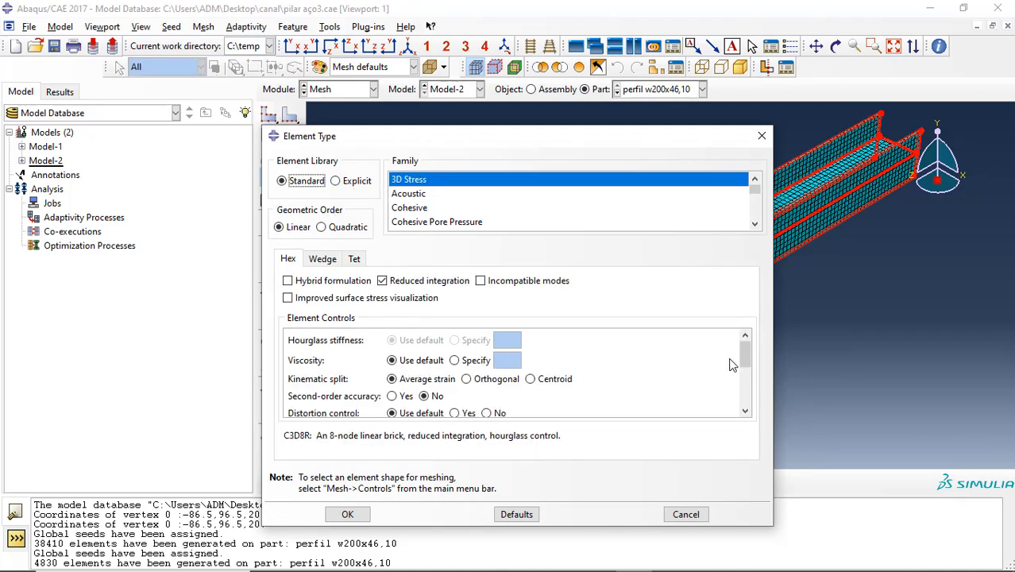
mouse_move(743, 360)
left_mouse_down()
mouse_move(746, 405)
mouse_move(751, 349)
left_mouse_up()
left_click(347, 513)
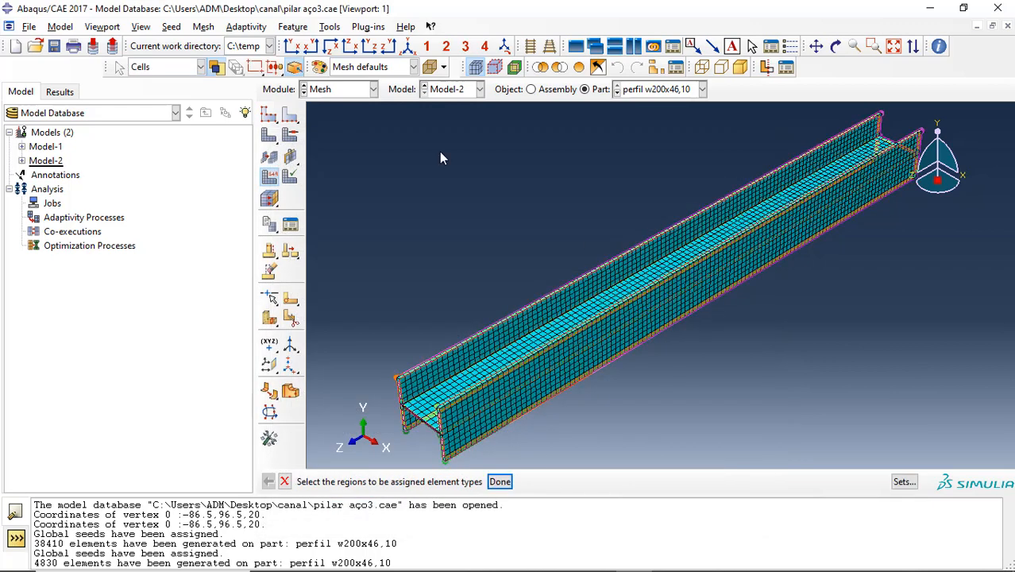
Step: Seed the suporte part with an approximate global size of 10 and mesh it
left_click(665, 92)
left_click(664, 118)
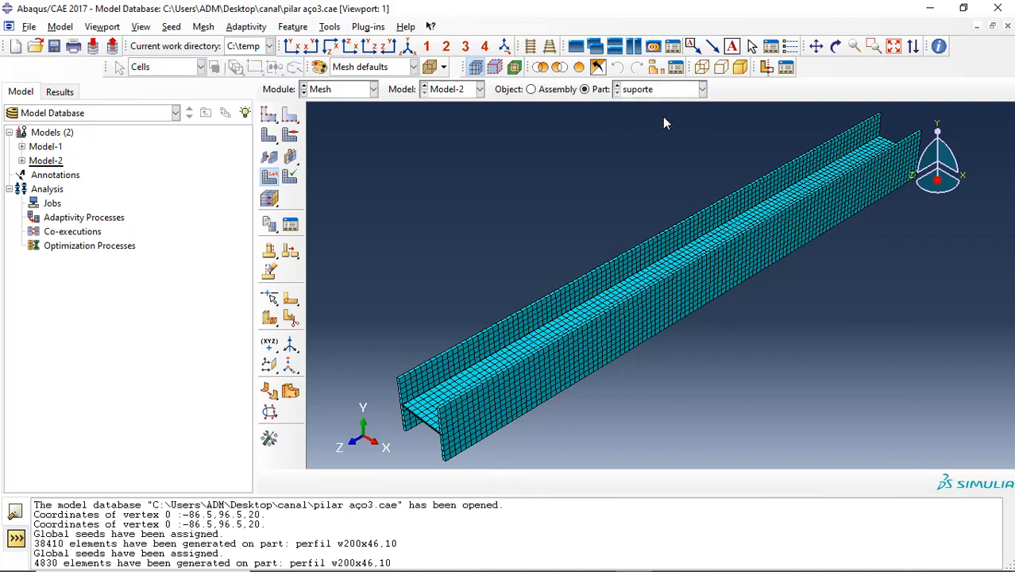
left_click(269, 115)
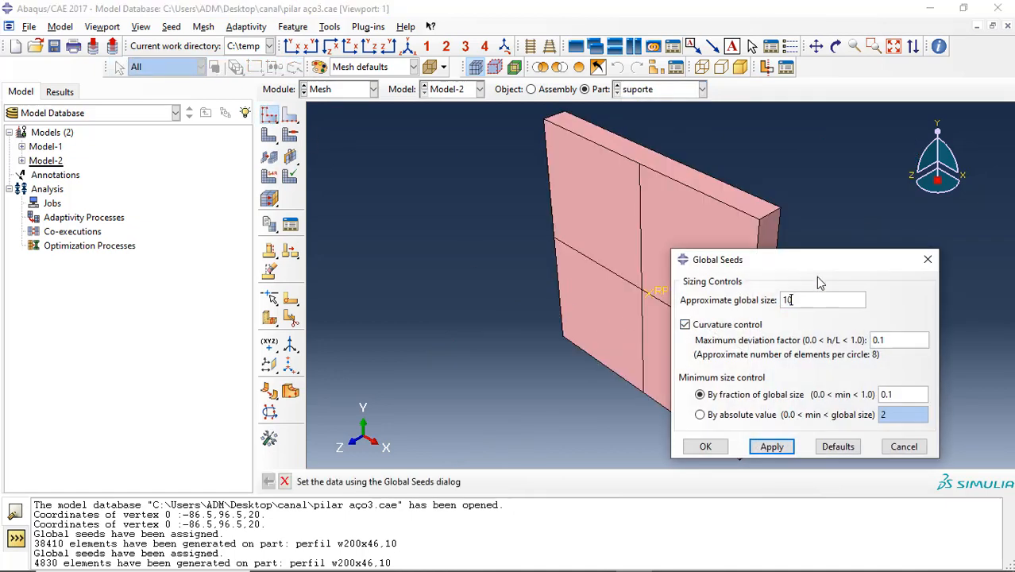
type("10")
left_click(705, 446)
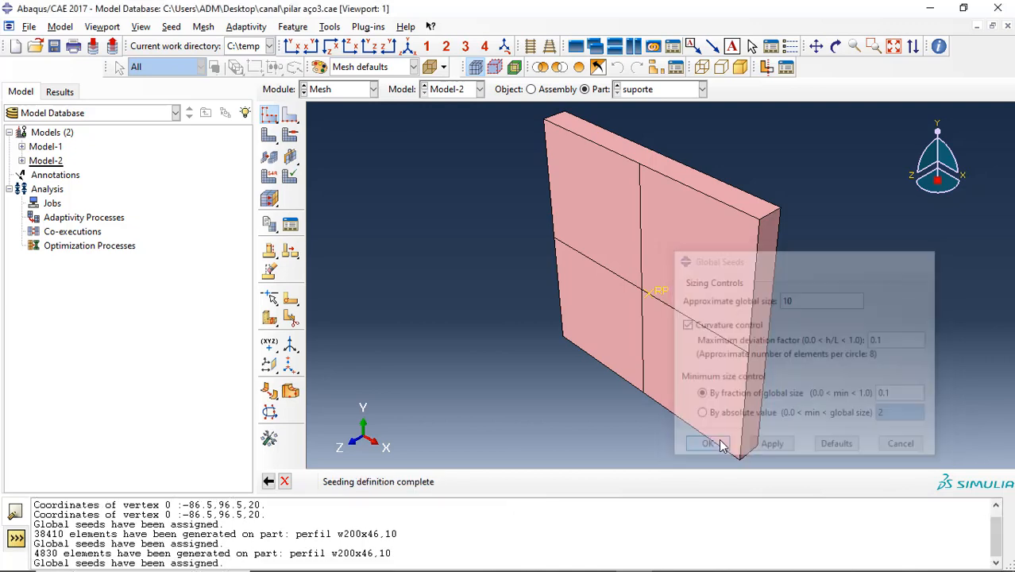
left_click(270, 135)
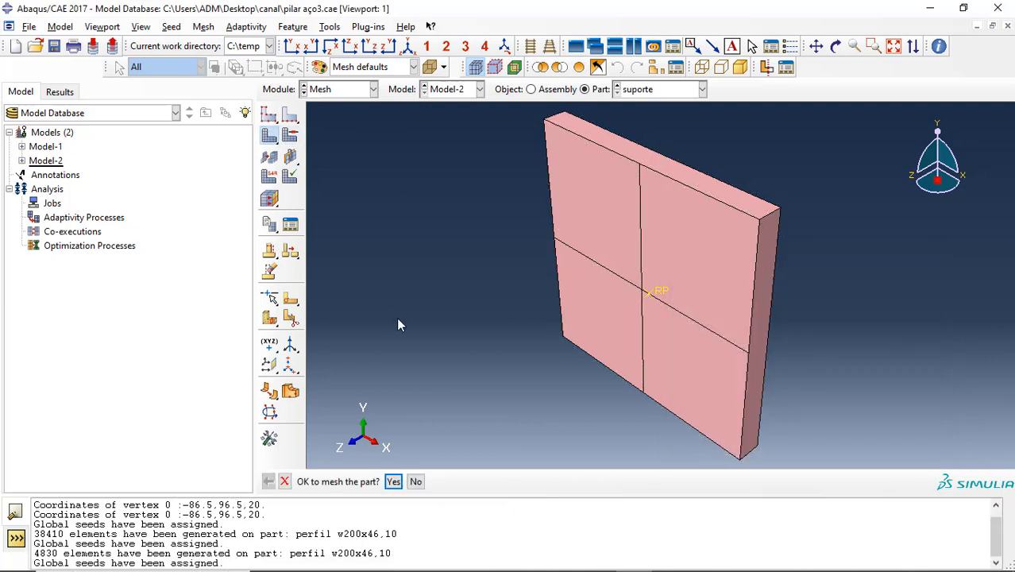
left_click(390, 480)
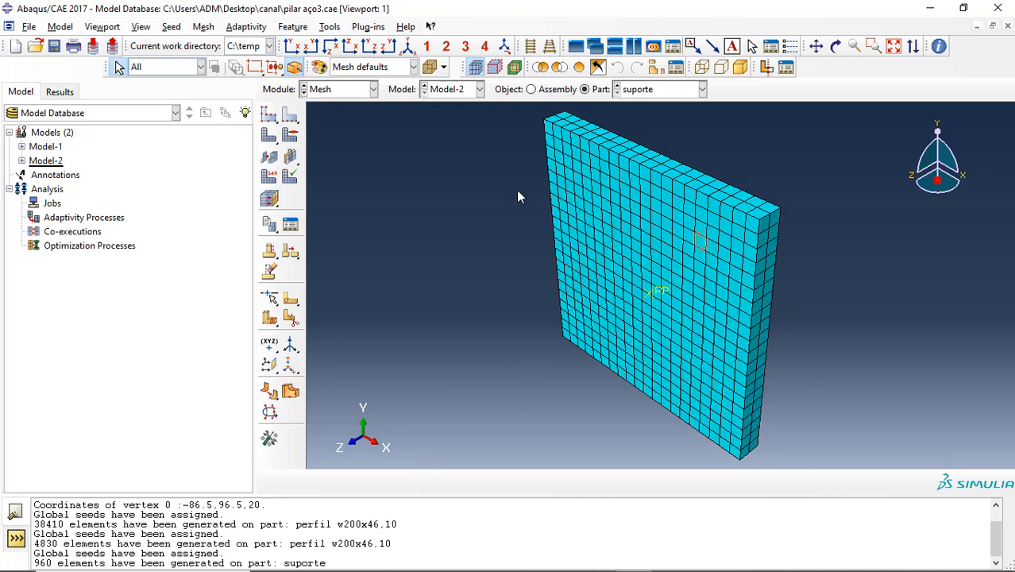
Step: Switch to the Job module and create a full-analysis job named perfilW200 from Model-2
left_click(355, 89)
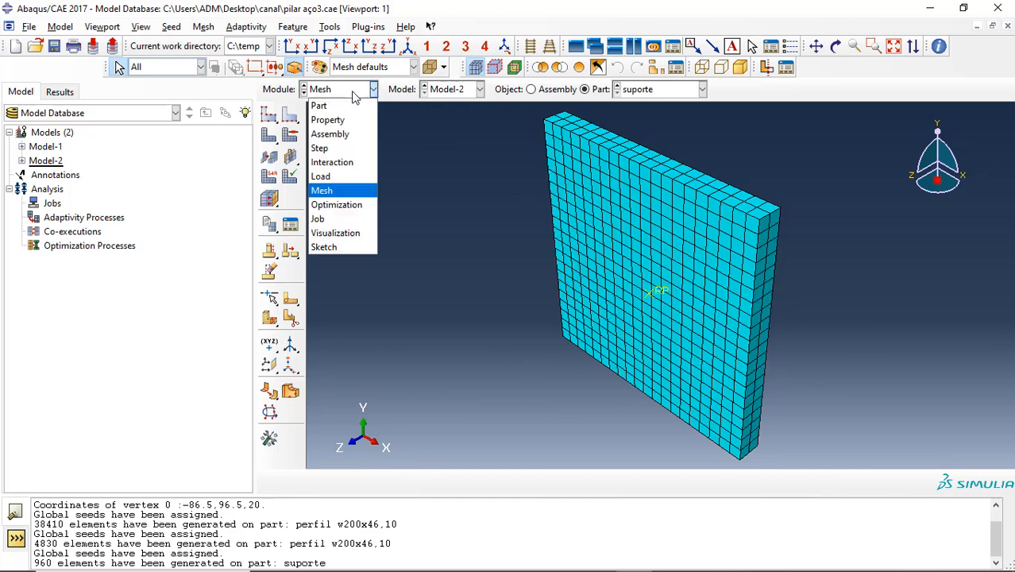
left_click(328, 221)
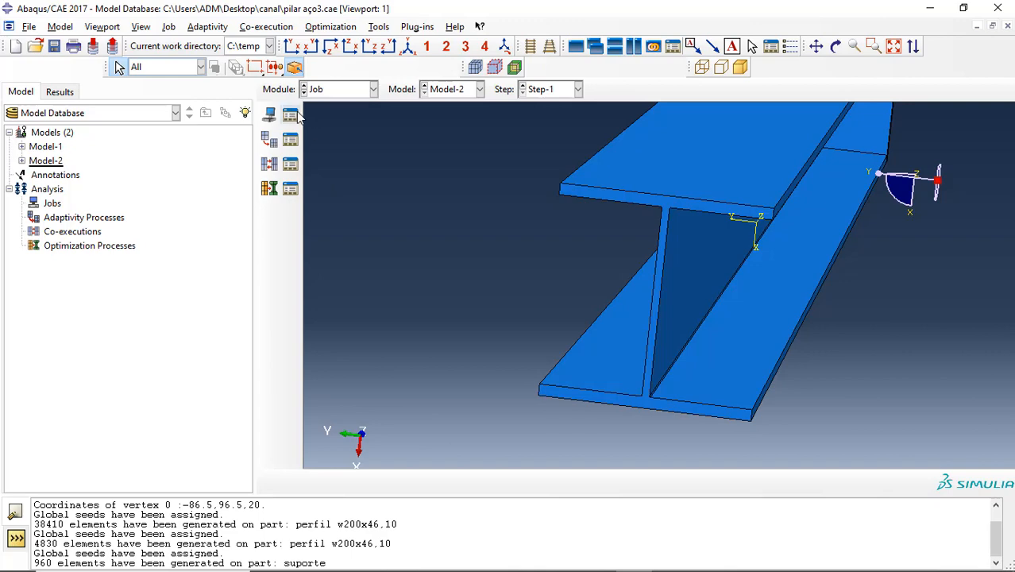
left_click(291, 116)
left_click(409, 492)
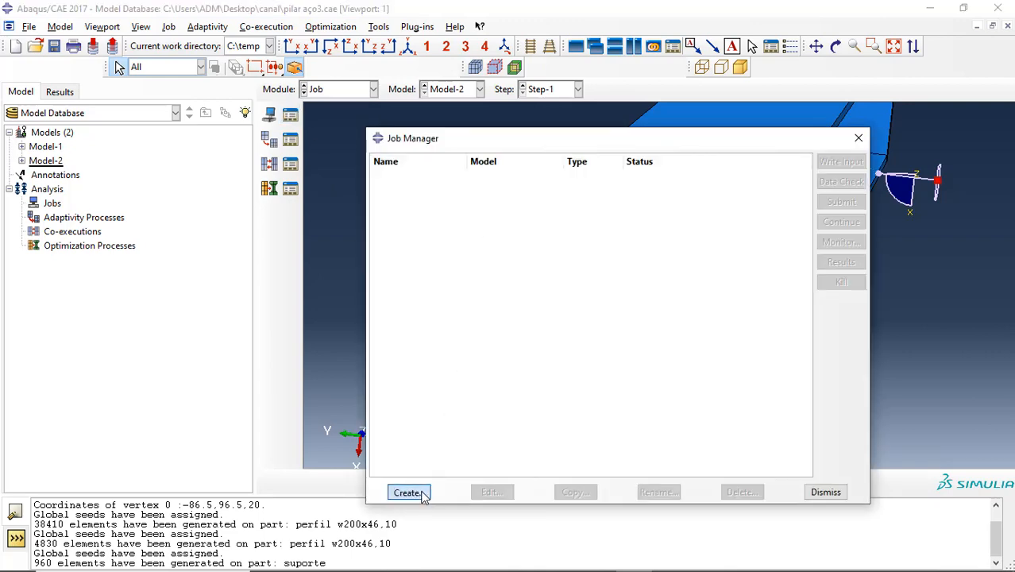
type("perfilW200")
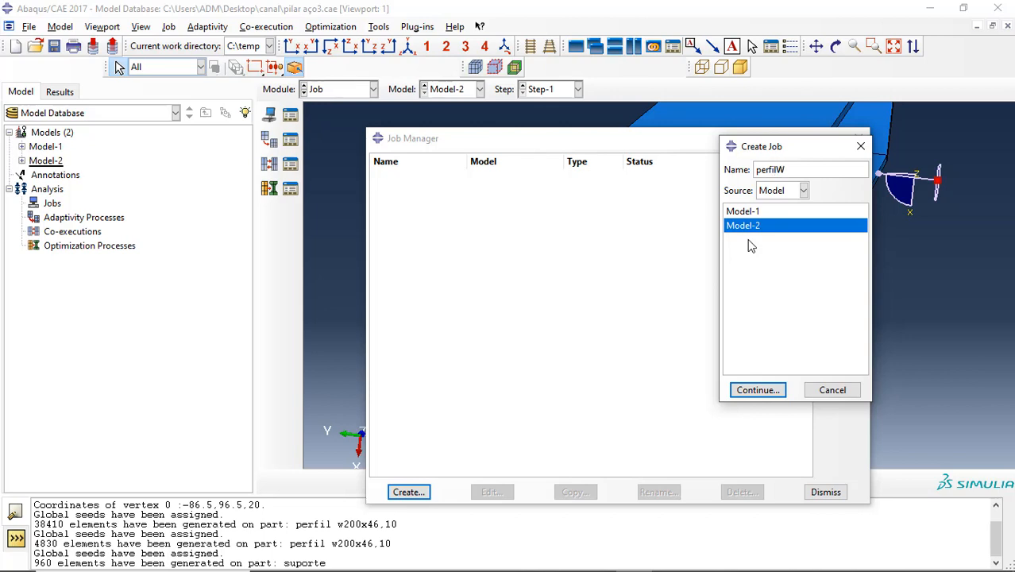
left_click(747, 390)
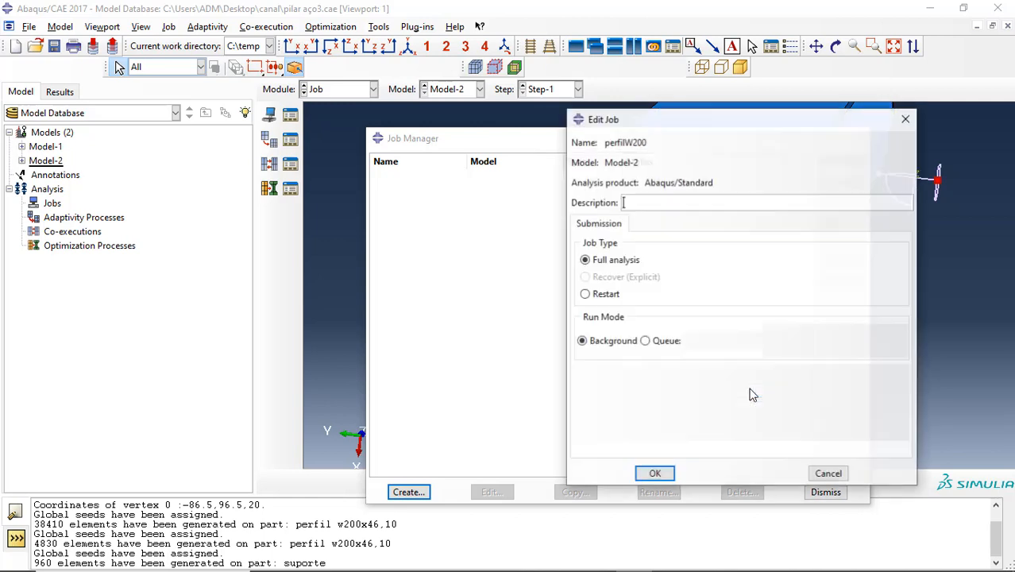
left_click(692, 225)
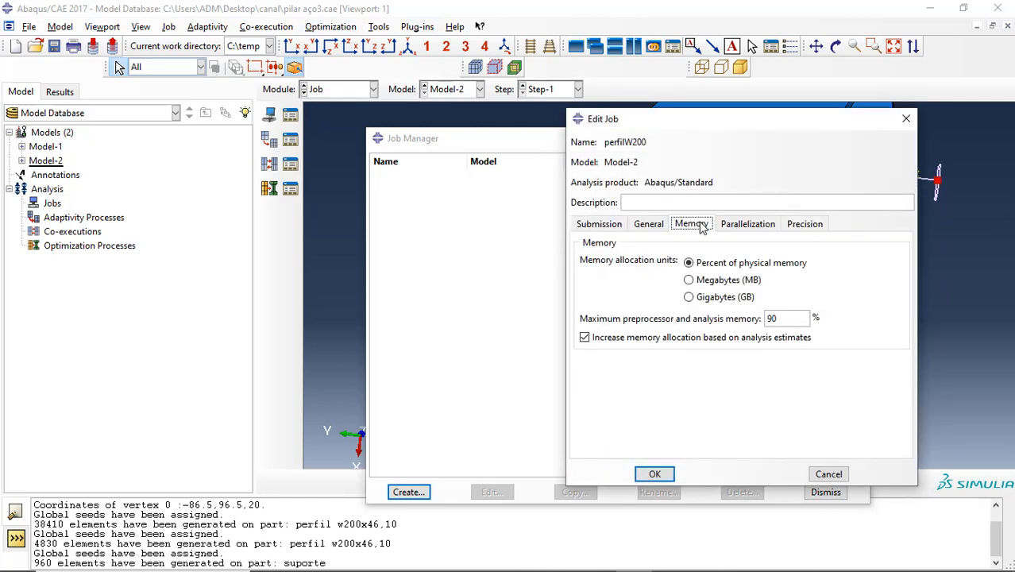
left_click(777, 319)
left_click(654, 474)
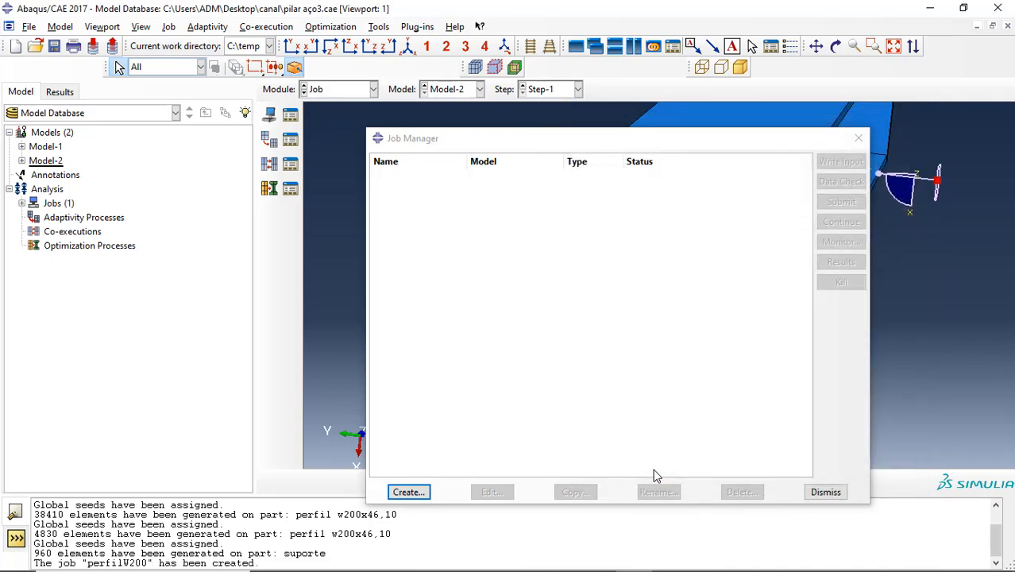
Step: Run a data check on job perfilW200 and submit it for analysis, overwriting the existing job files
left_click(835, 185)
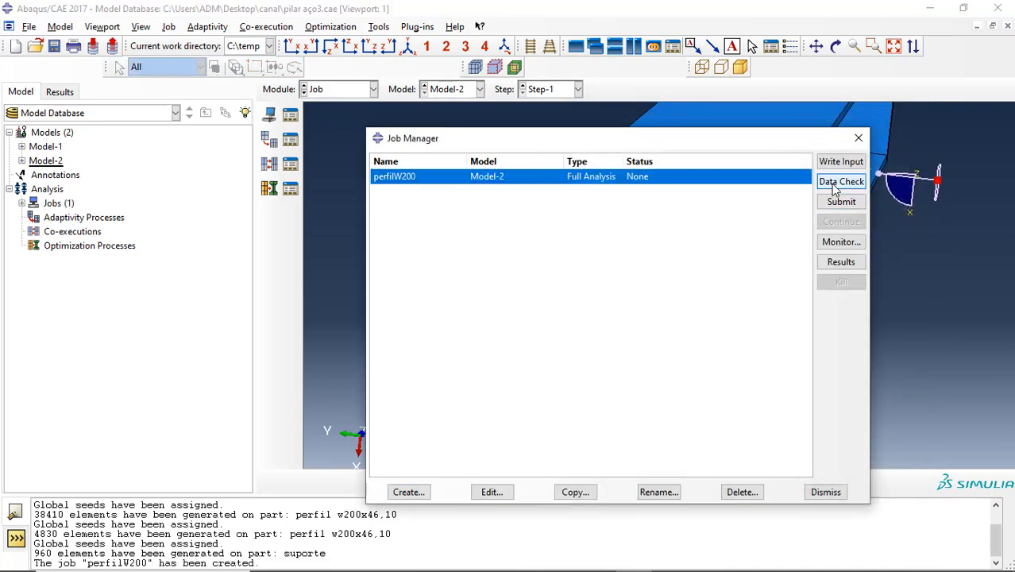
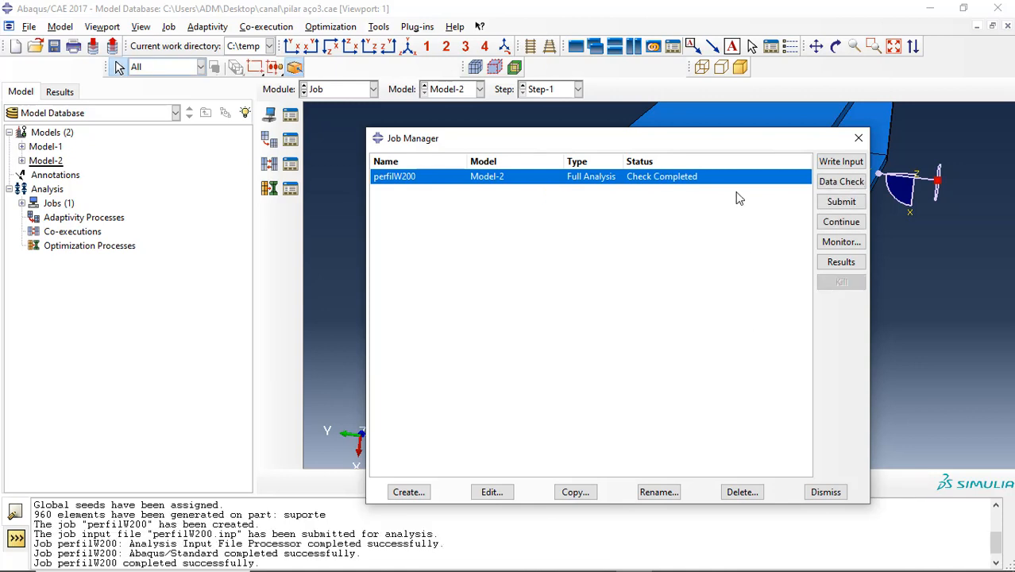
left_click(843, 203)
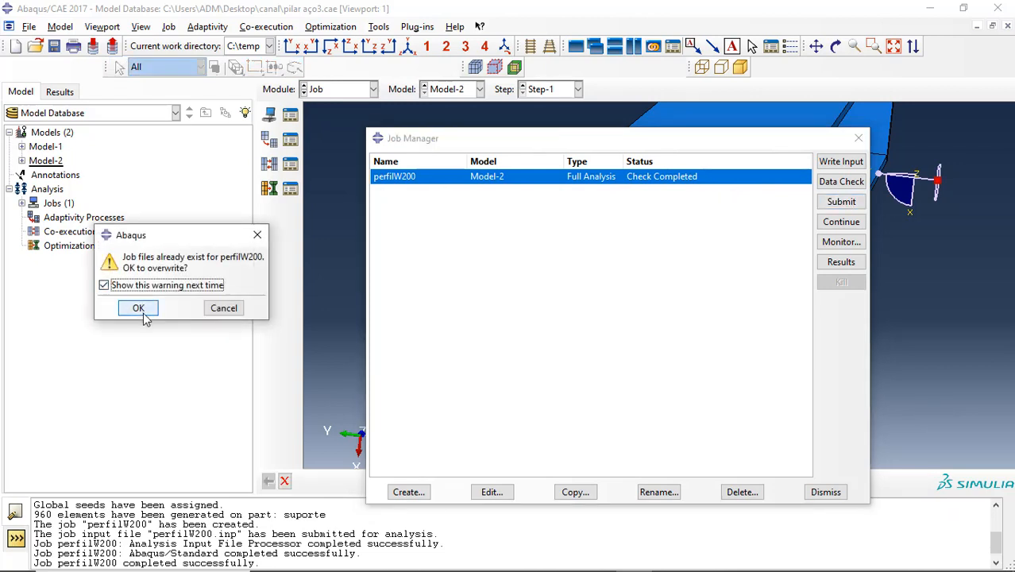
left_click(138, 308)
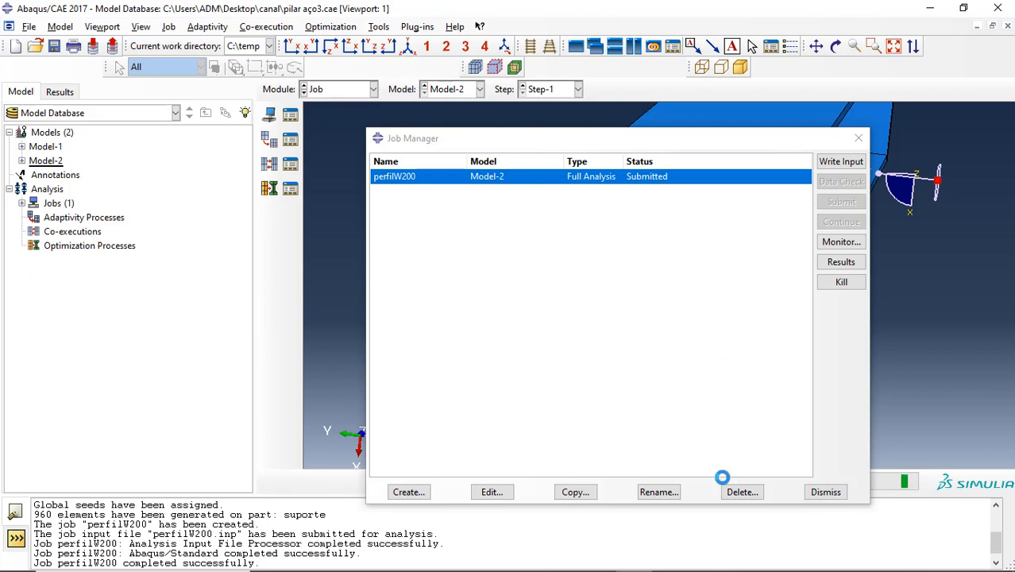
left_click(708, 559)
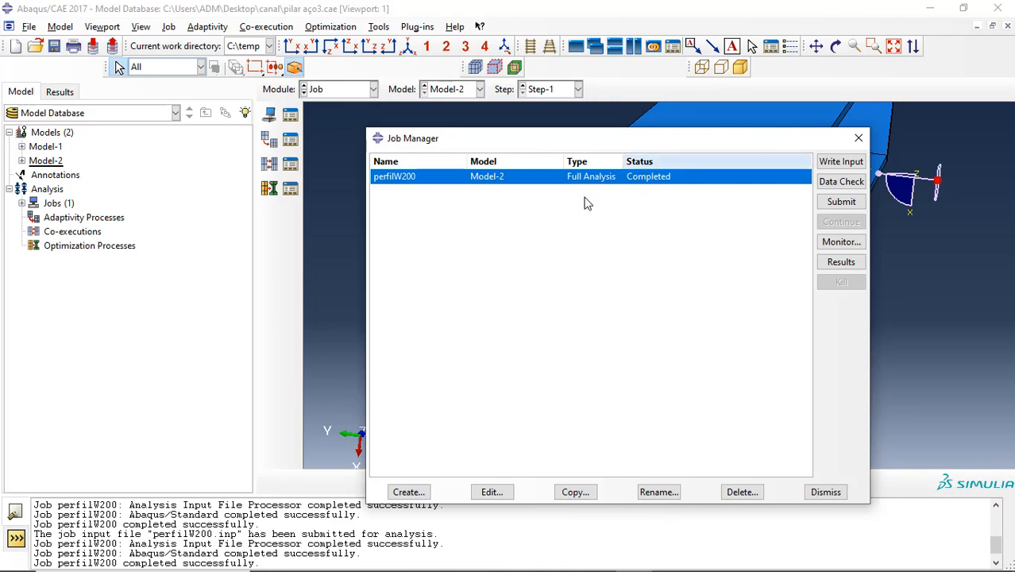
Step: Open the perfilW200 results and plot the Mises stress contours on the deformed column, turned upright
left_click(841, 263)
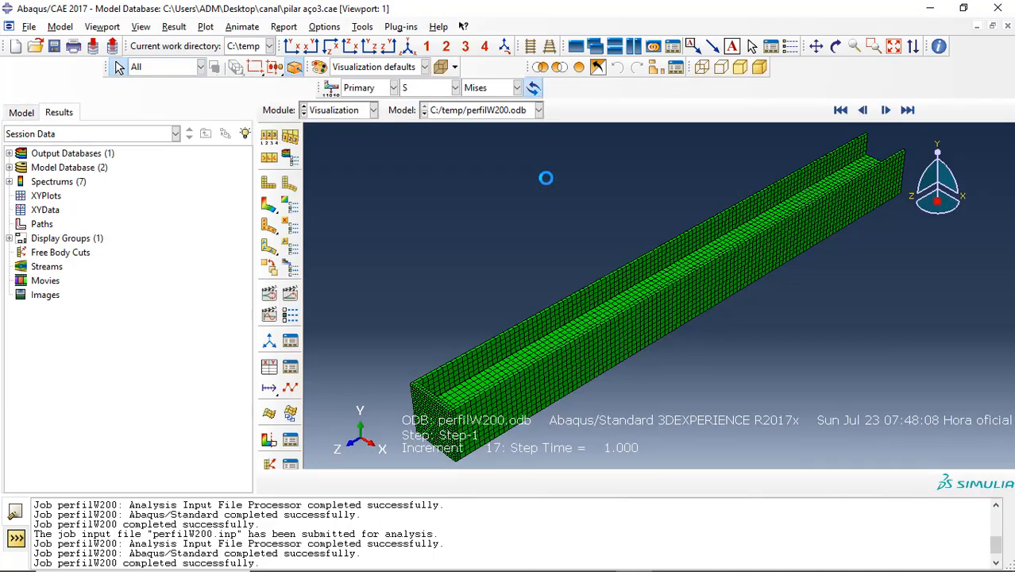
left_click(269, 204)
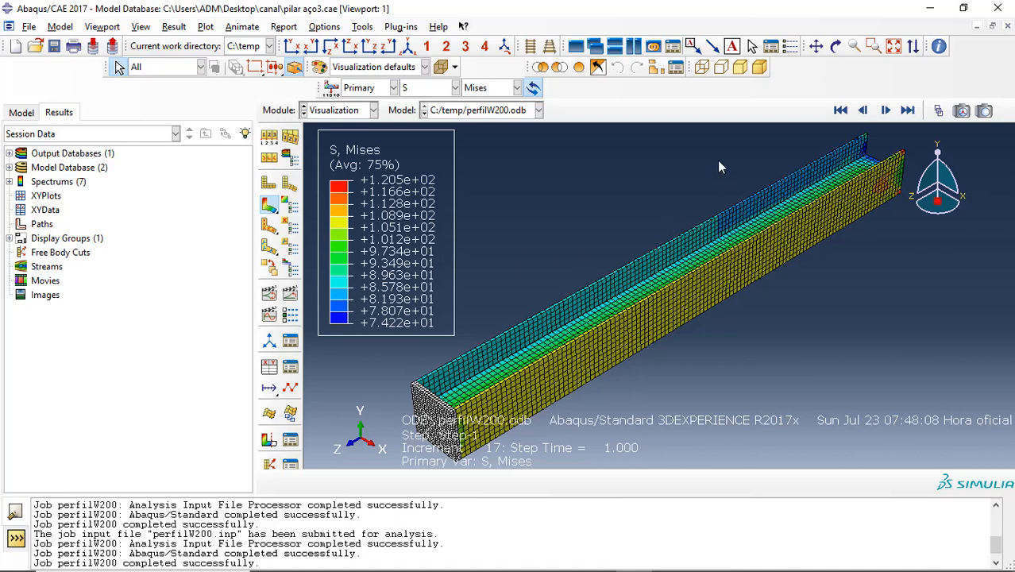
left_click(834, 46)
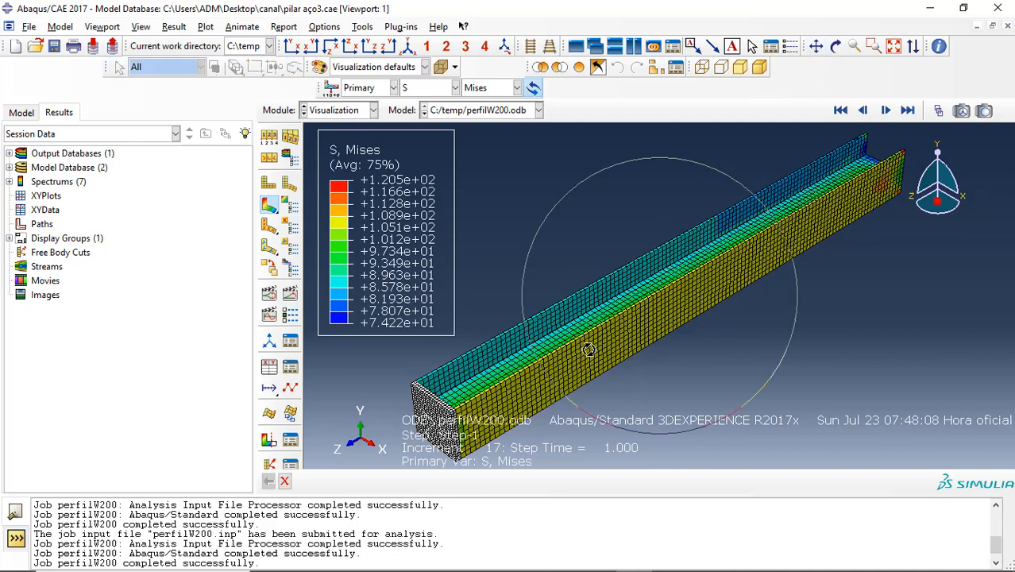
left_click_drag(582, 352, 691, 207)
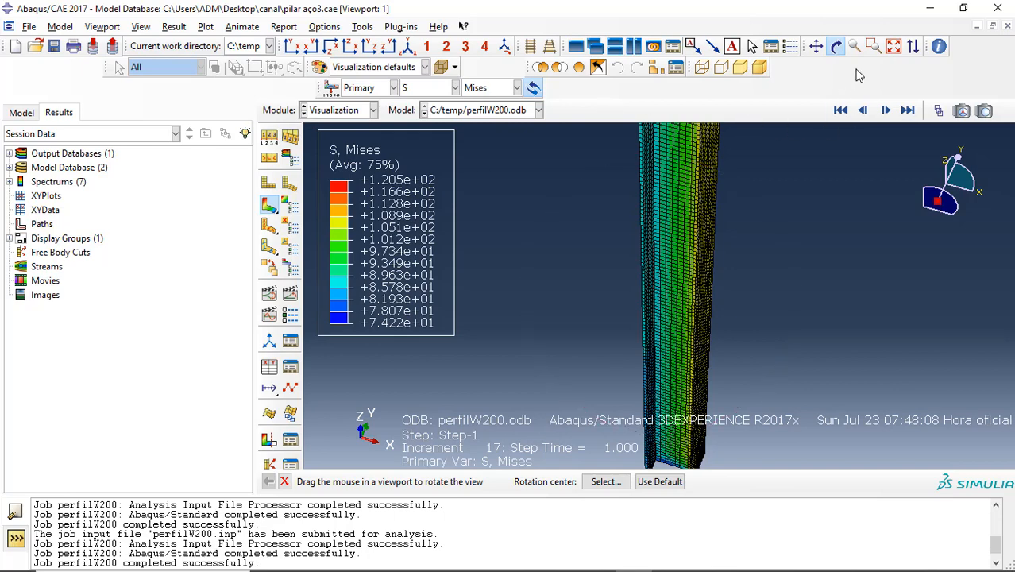
Step: Fit the column in view and plot its Max. Principal stress contours, followed by Max. Principal (Abs)
left_click(894, 48)
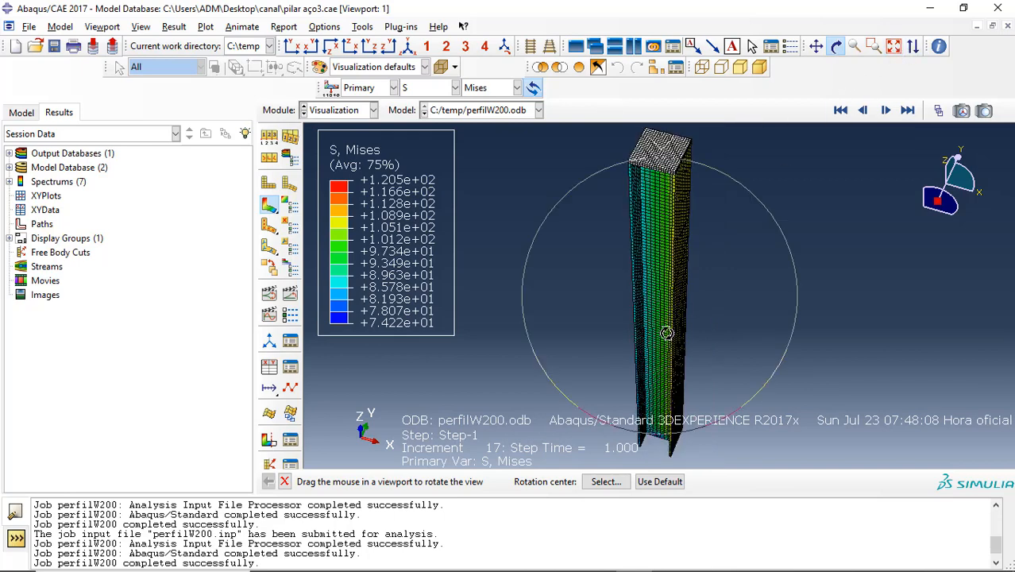
left_click_drag(666, 332, 647, 350)
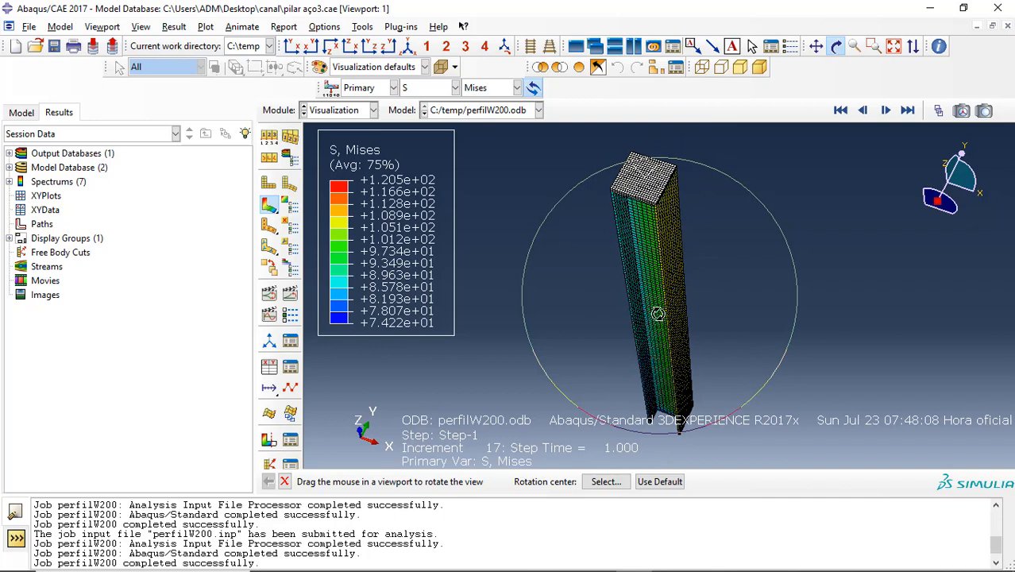
left_click(502, 89)
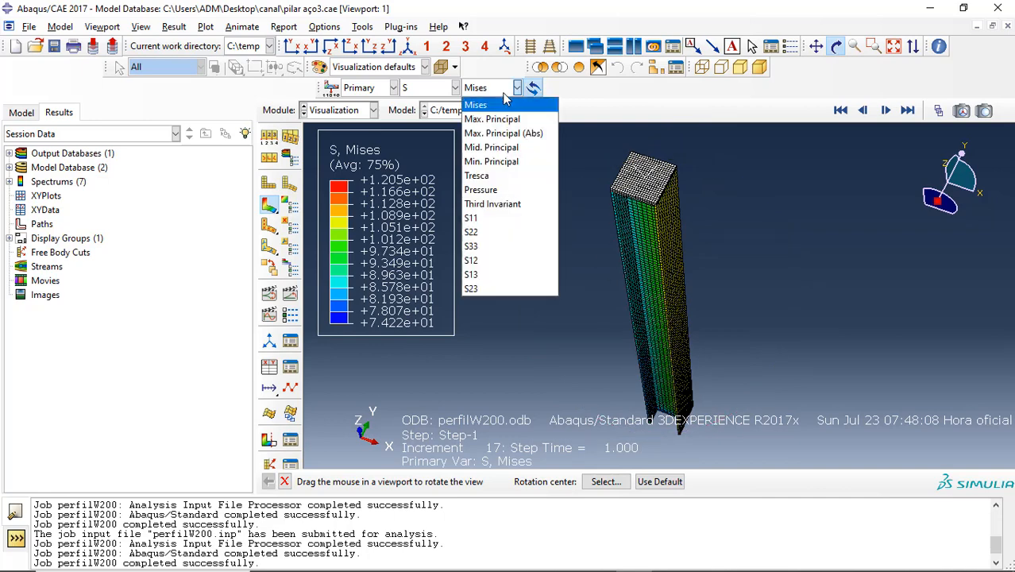
left_click(505, 120)
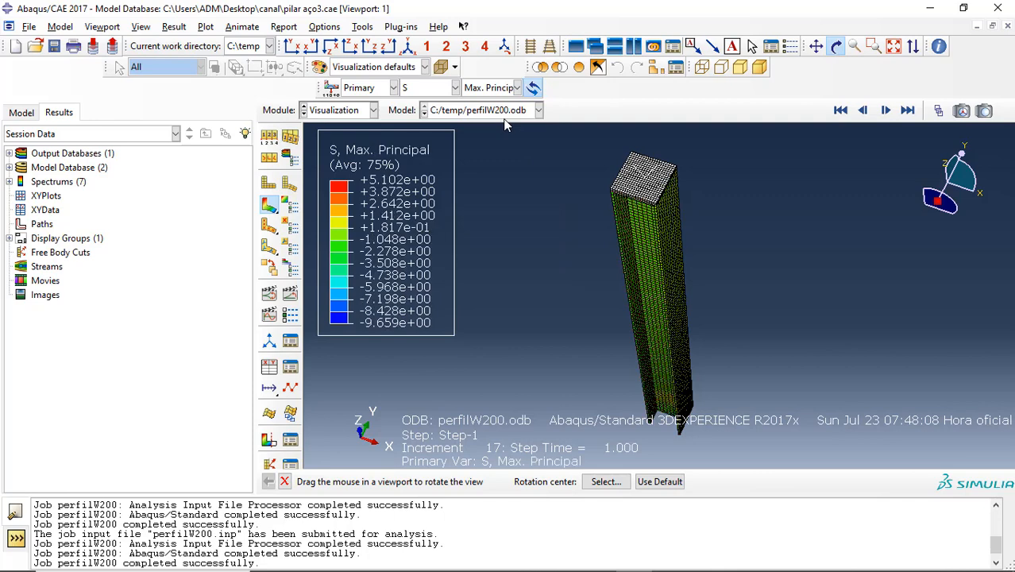
left_click(494, 89)
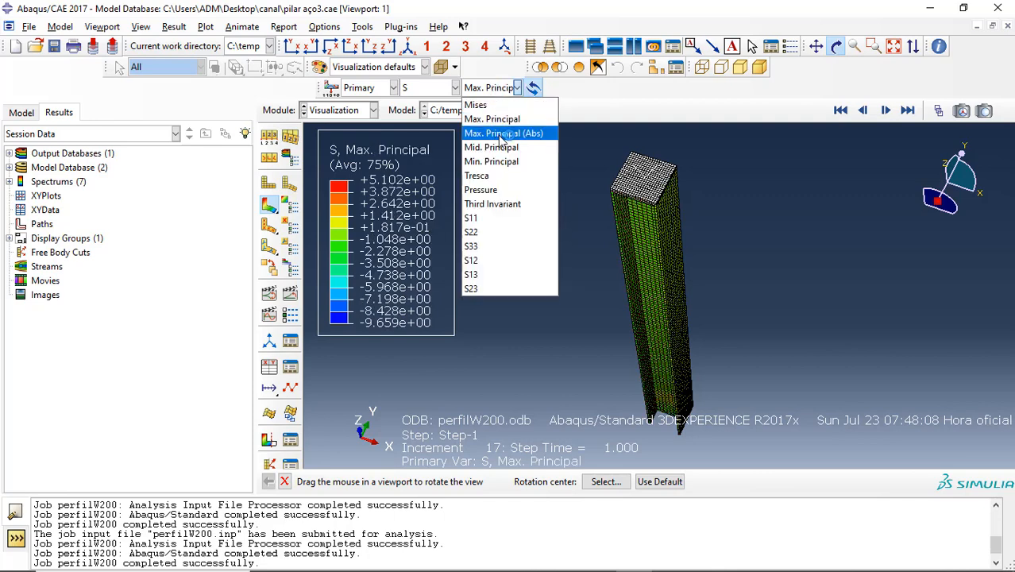
left_click(502, 132)
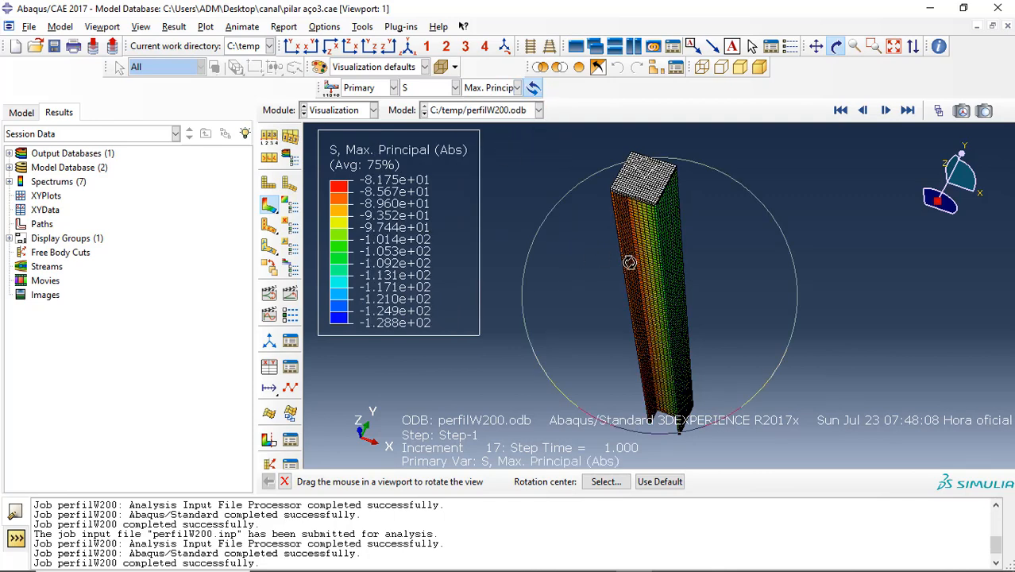
left_click_drag(638, 237, 643, 217)
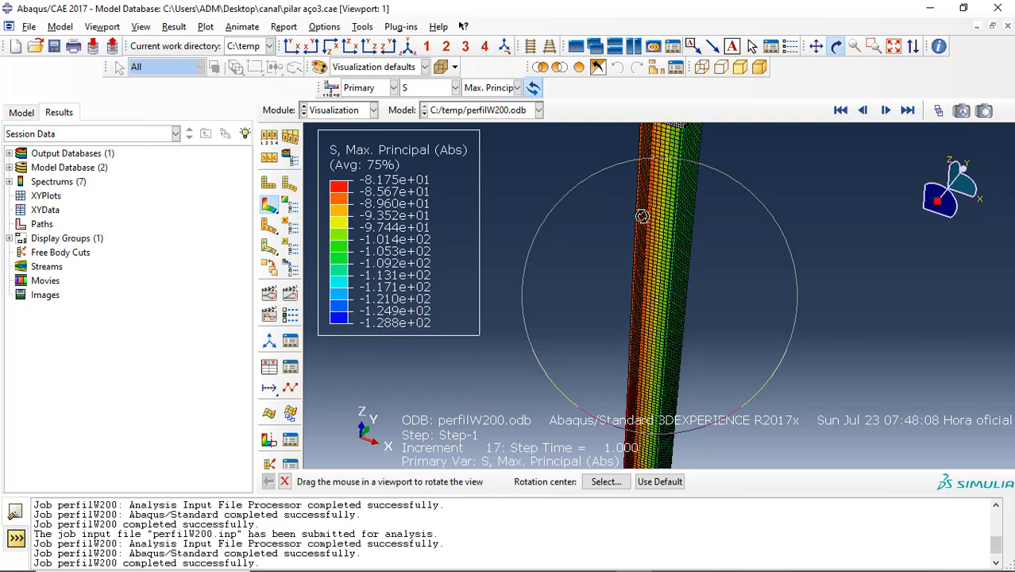
Step: Plot the column's S22 stress component and switch the contours to S11
left_click(454, 88)
left_click(455, 88)
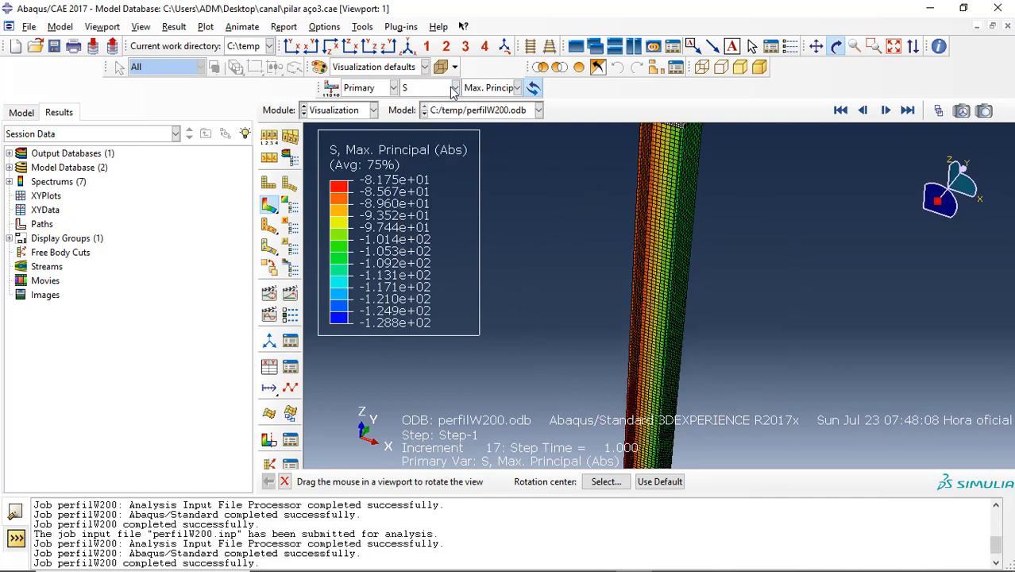
left_click(492, 93)
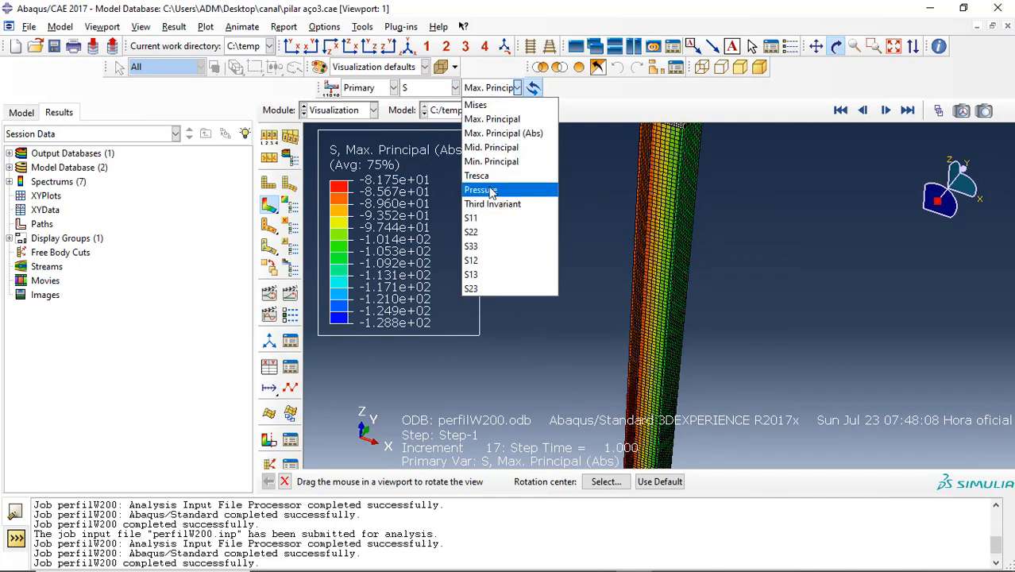
left_click(480, 230)
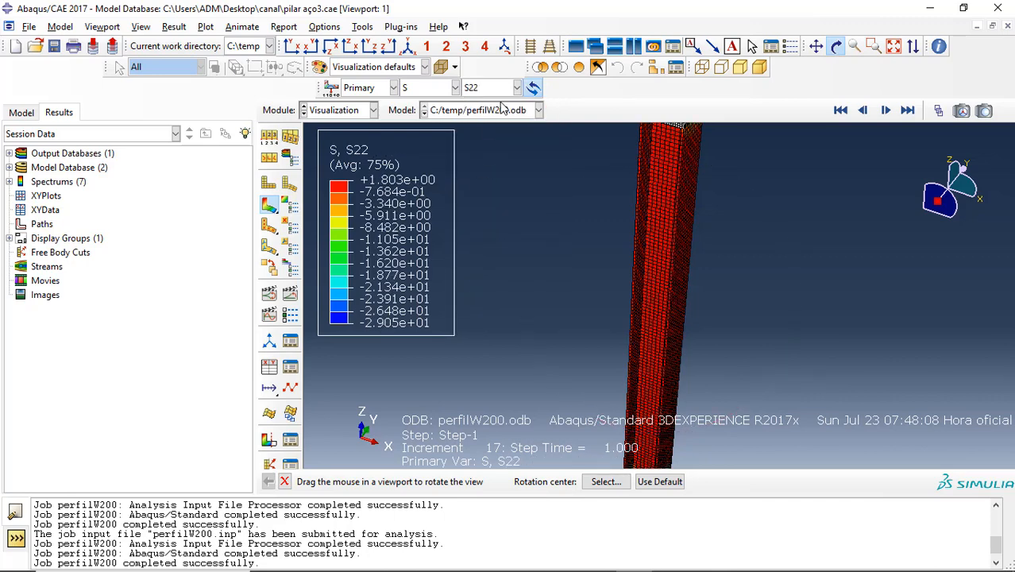
left_click(505, 88)
left_click(489, 220)
left_click_drag(672, 236, 667, 256)
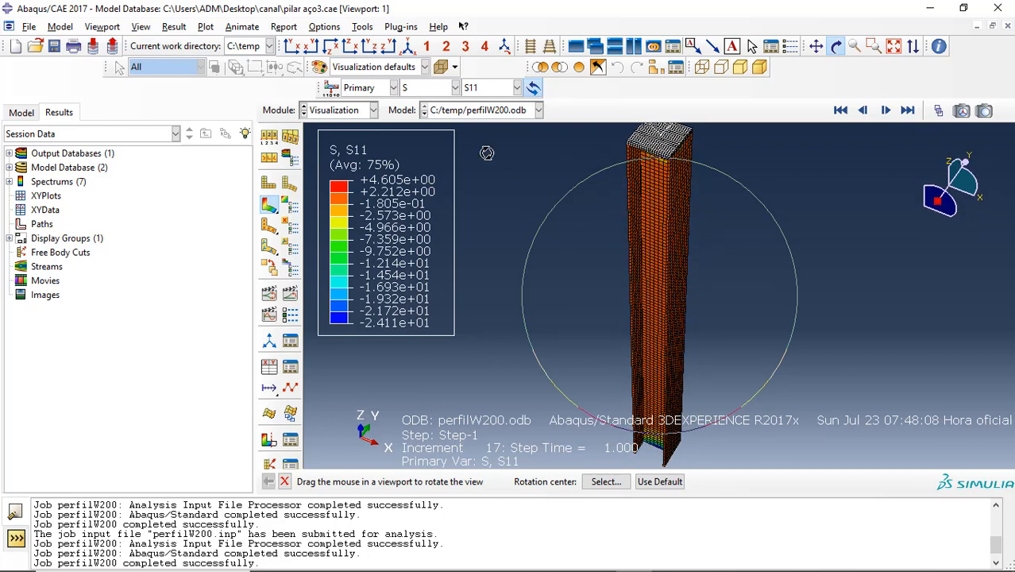
Step: Run the scale-factor animation of the S11 contours on the column and enlarge the viewport by shrinking the message area
left_click(454, 88)
left_click(455, 88)
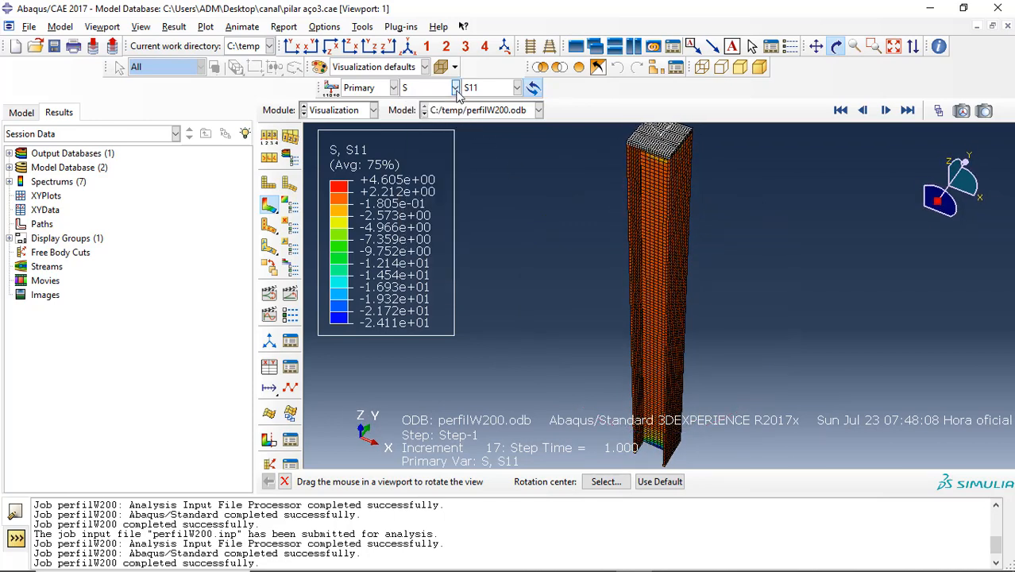
left_click(455, 88)
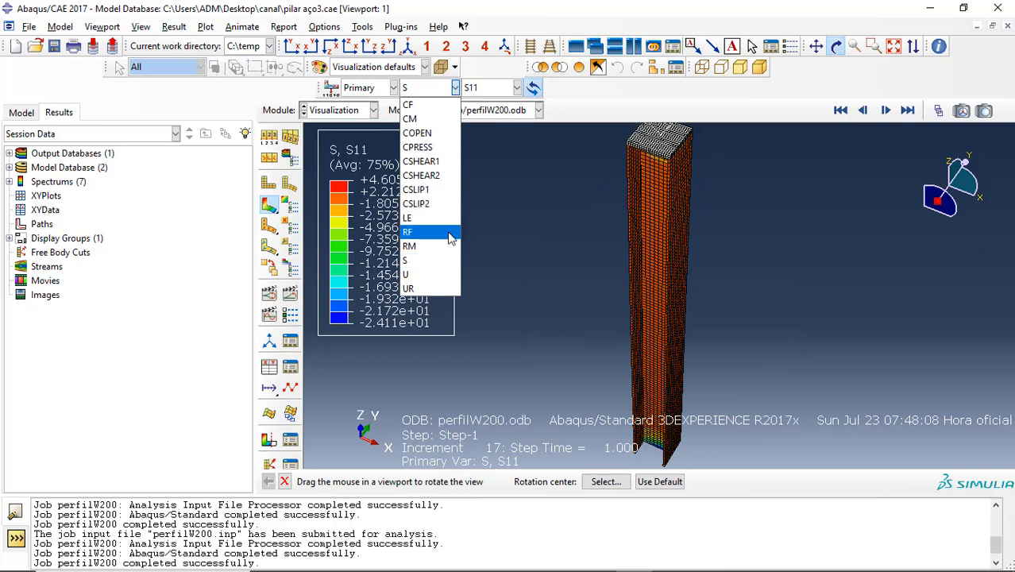
left_click(272, 302)
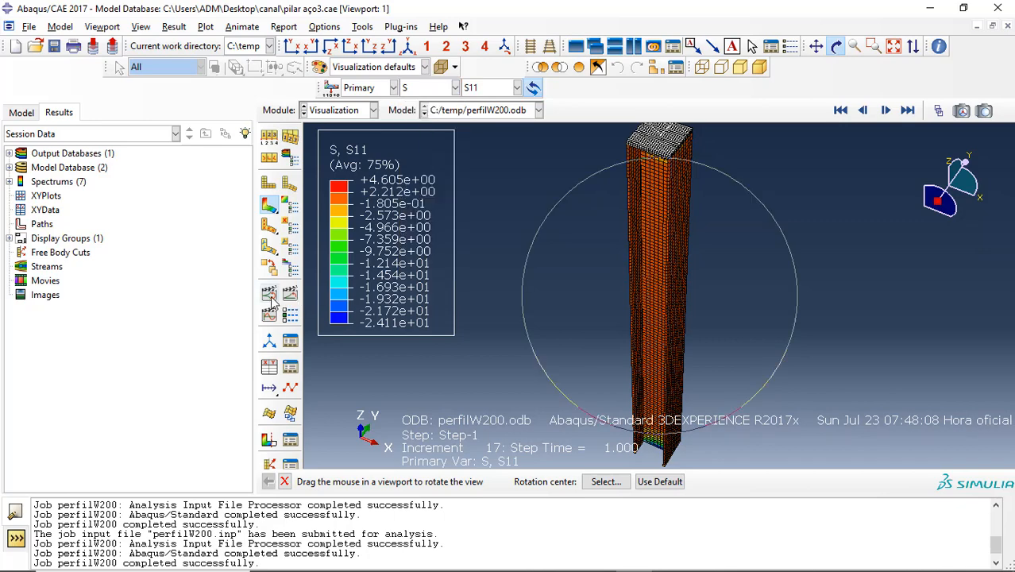
left_click(271, 294)
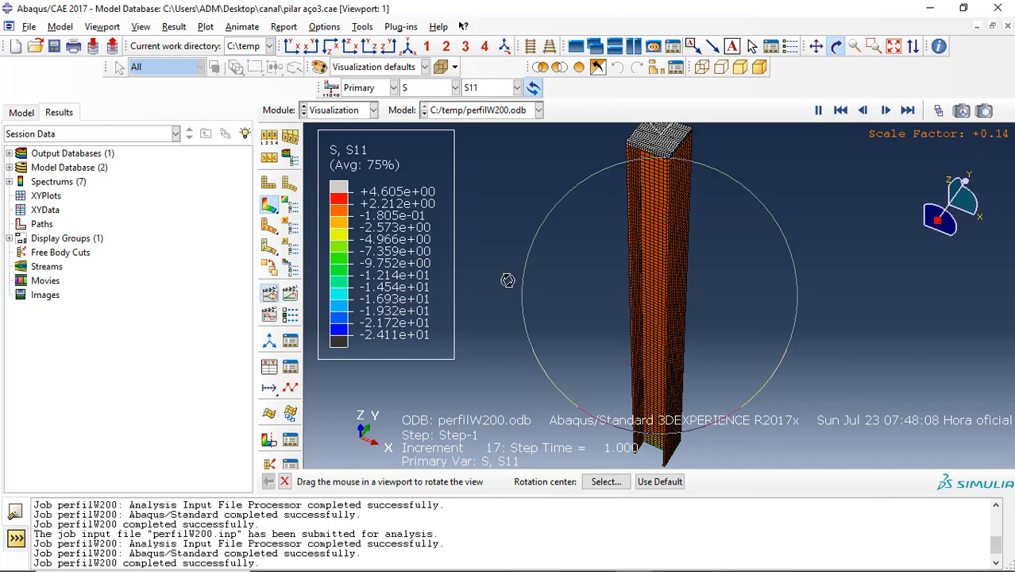
left_click_drag(638, 340, 639, 261)
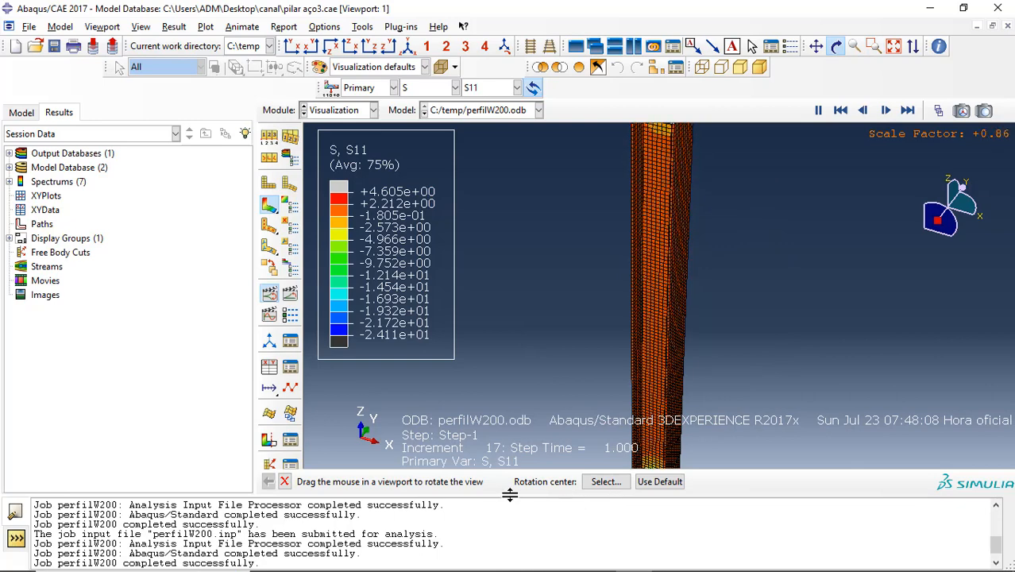
left_click_drag(510, 492, 512, 535)
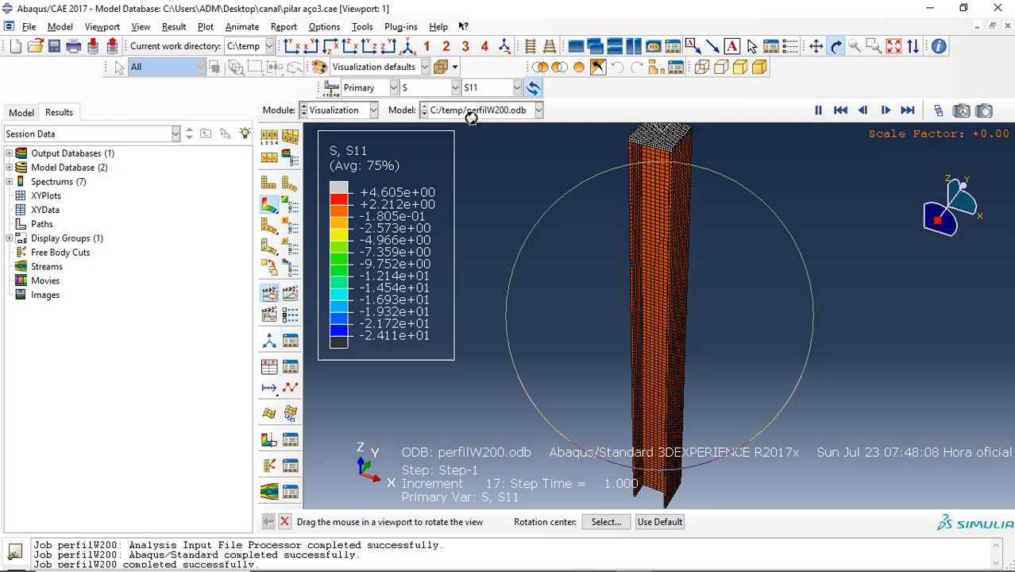
Step: Switch the animated contours to displacement U and plot its U2 component
left_click(455, 87)
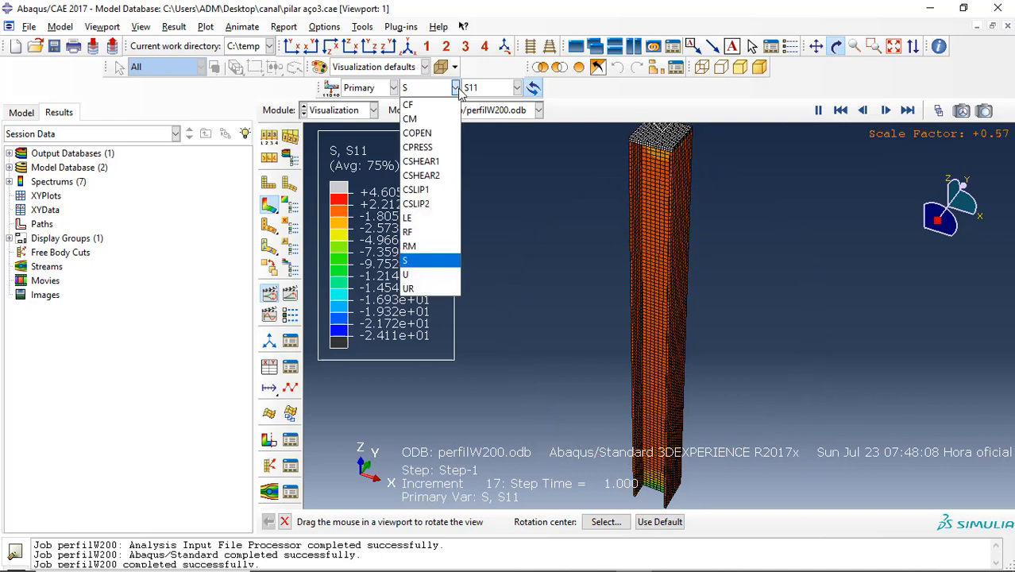
left_click(416, 275)
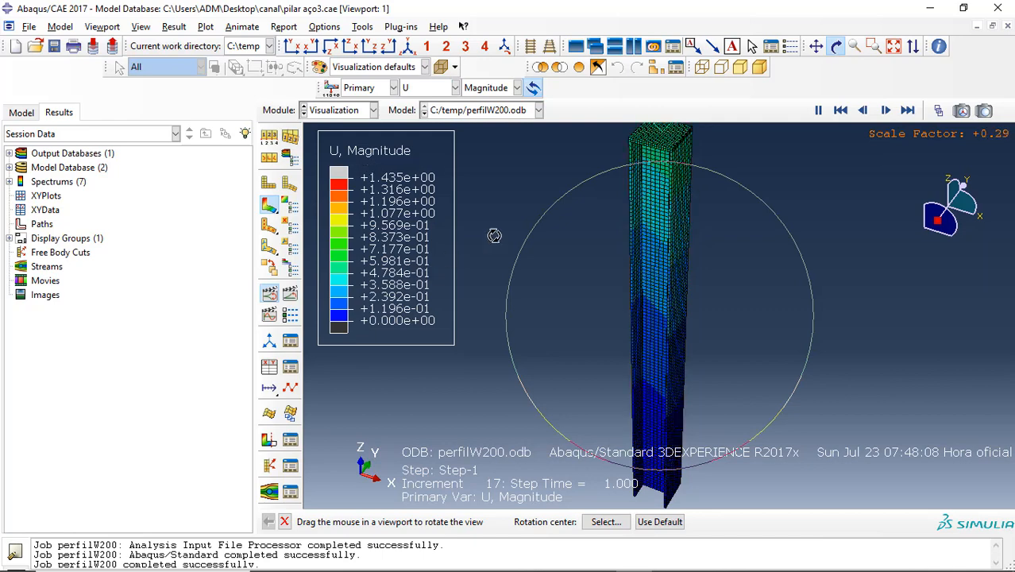
left_click(517, 87)
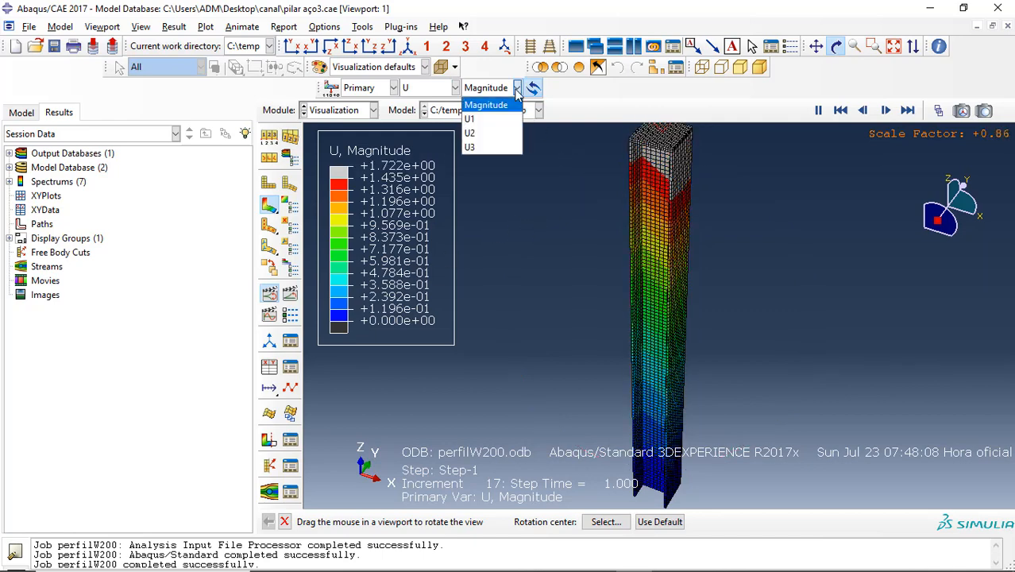
left_click(477, 130)
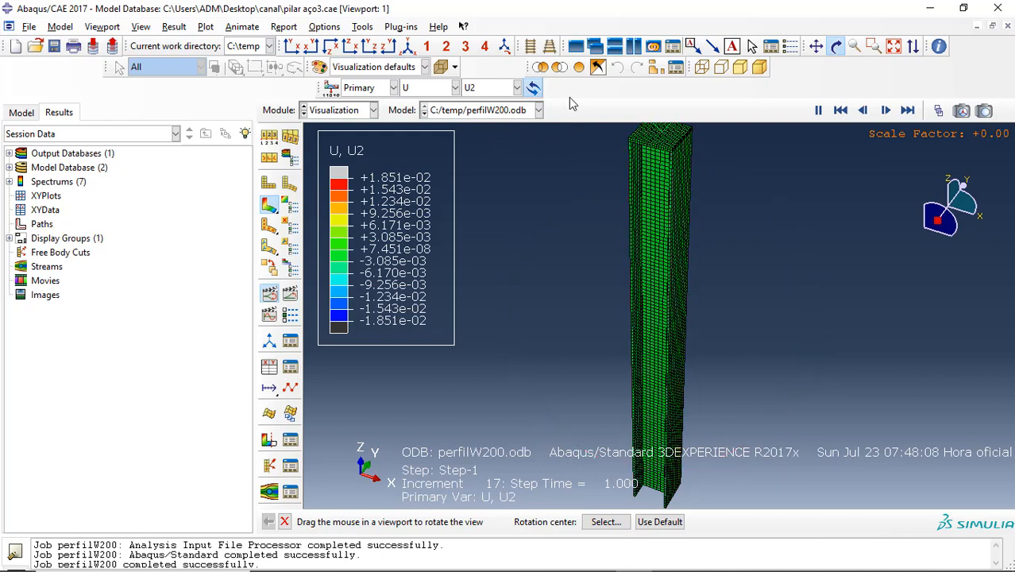
Step: Compare the column's U1 displacement contours with the displacement magnitude, and return the plot to U2
left_click(514, 88)
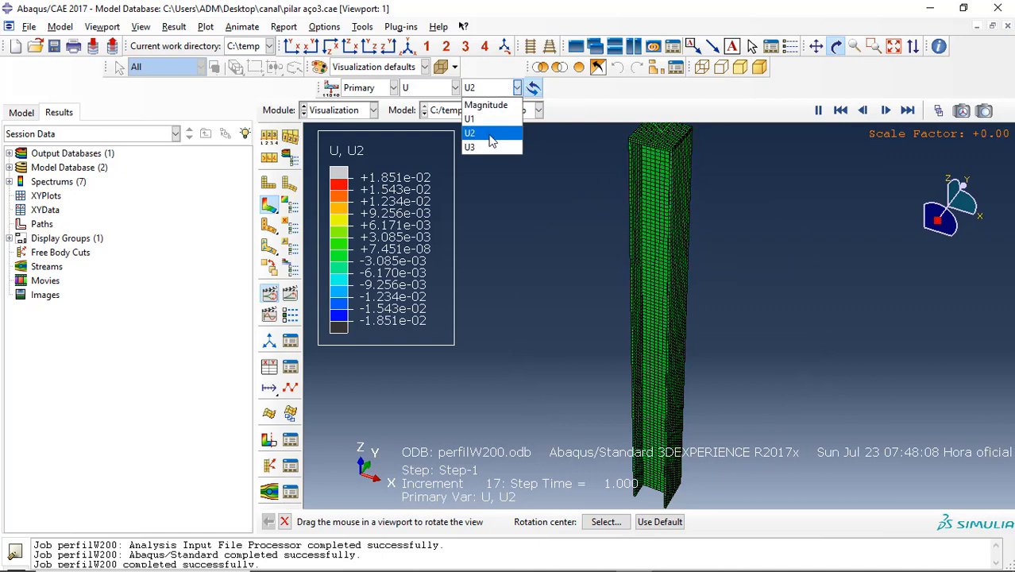
left_click(489, 124)
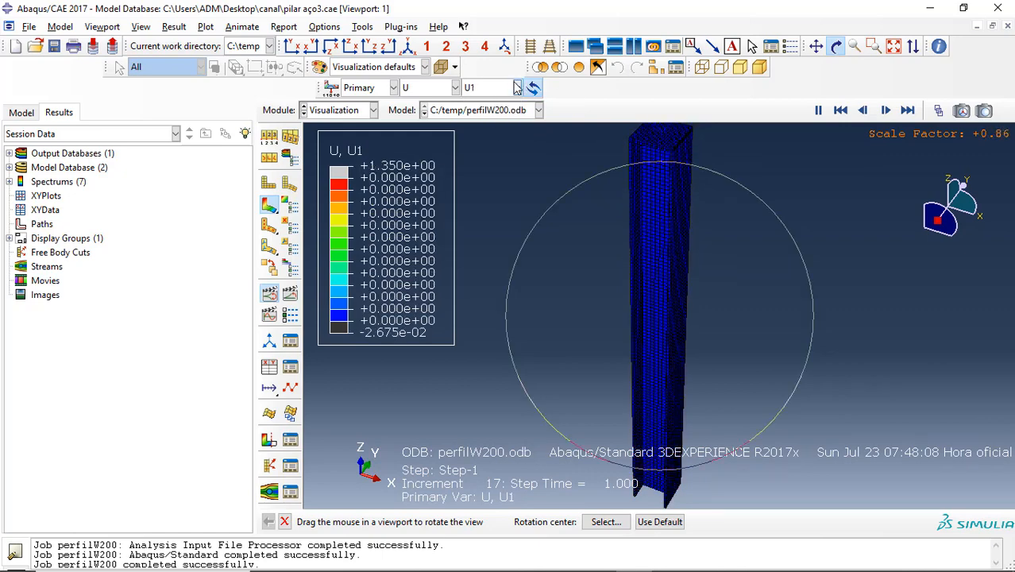
left_click(516, 87)
left_click(485, 105)
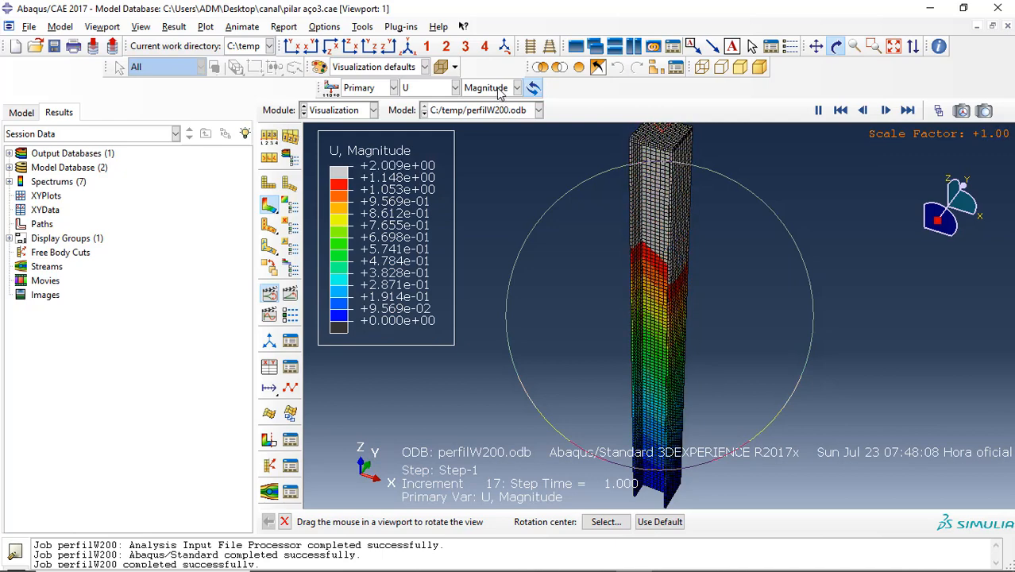
left_click(504, 89)
left_click(480, 132)
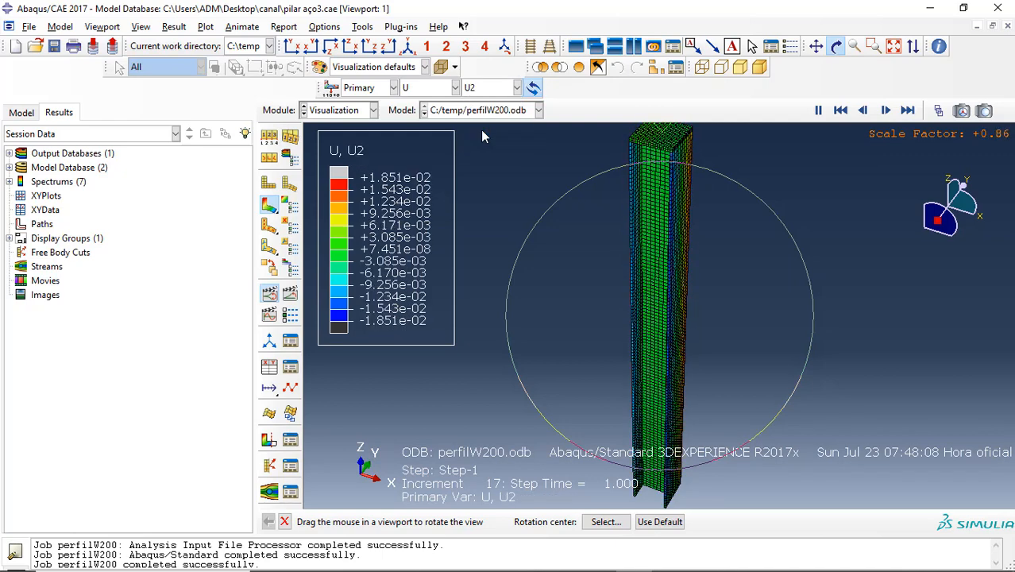
Step: Open the choice of primary field output variables to replace displacement U
left_click(439, 89)
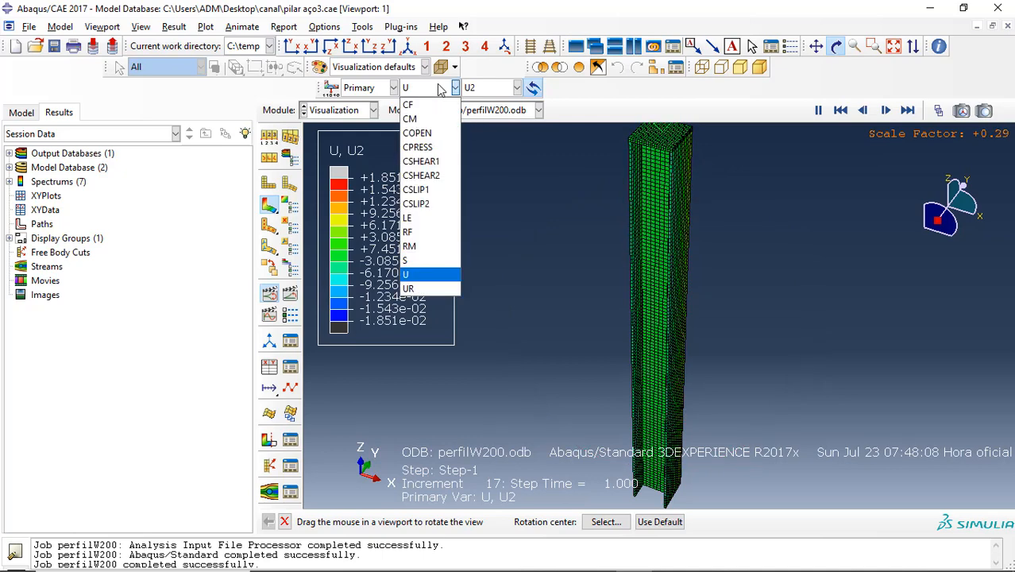